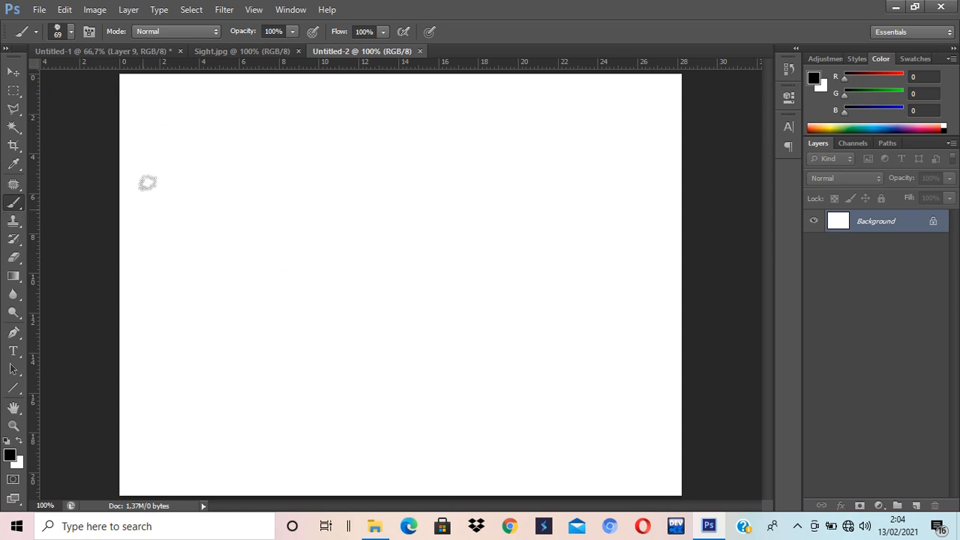
Step: Add a new layer above the background and name it Langit
click(919, 506)
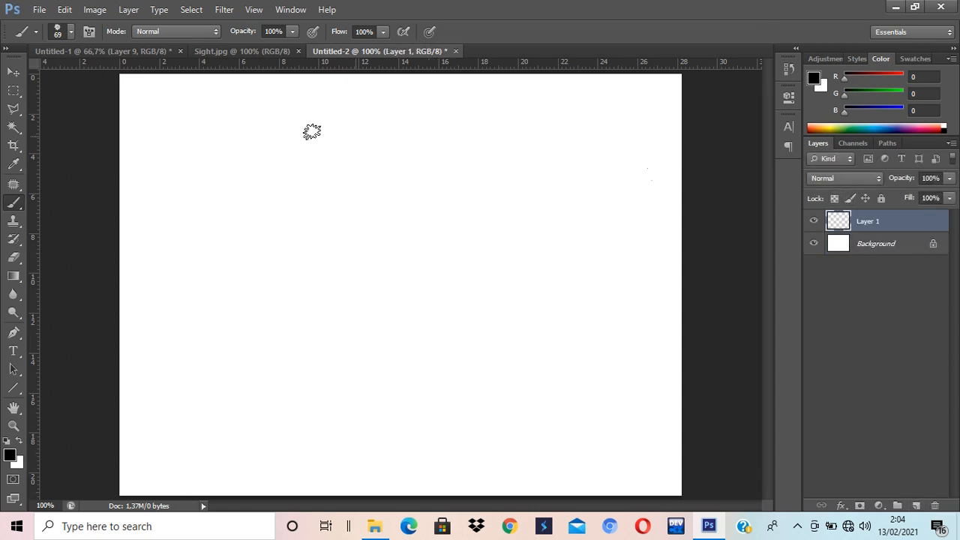
click(13, 72)
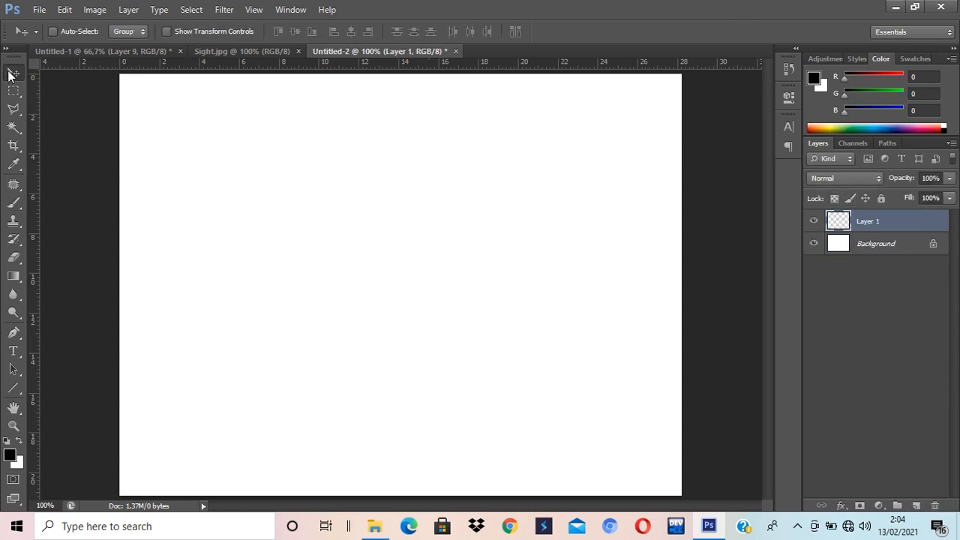
double_click(868, 224)
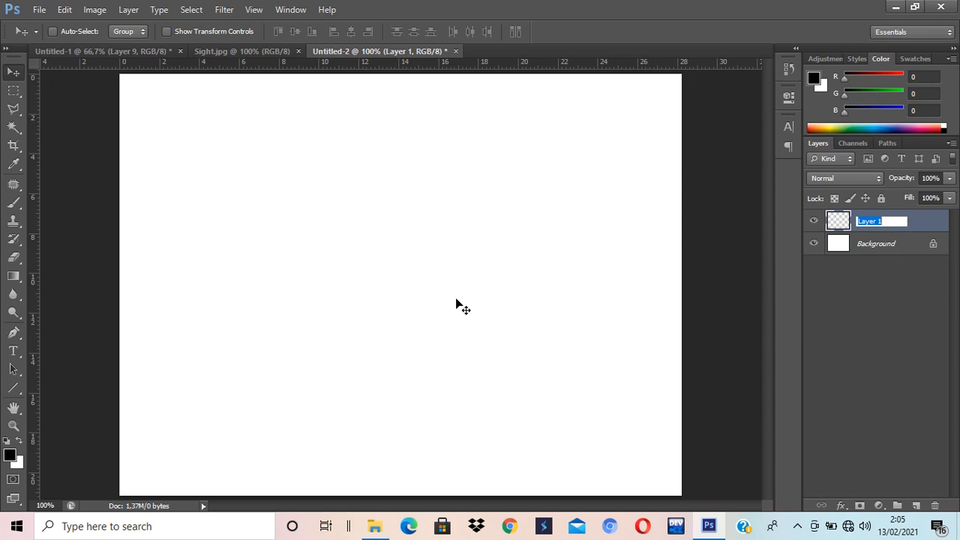
text(Langit)
key(Return)
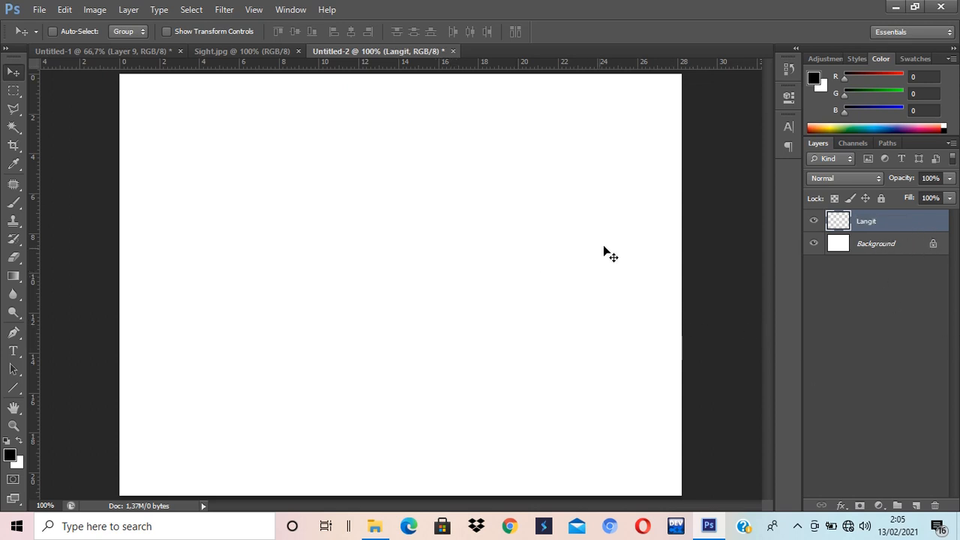
Step: Set up the Gradient tool from the Black, White preset, changing its black stop to bright blue (0c72fd)
scroll(634, 191, down, 1)
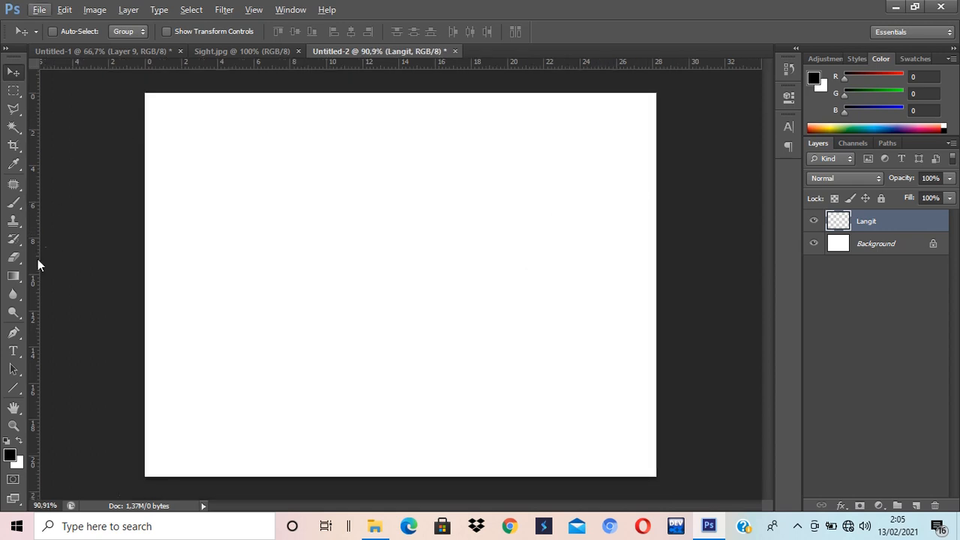
click(13, 278)
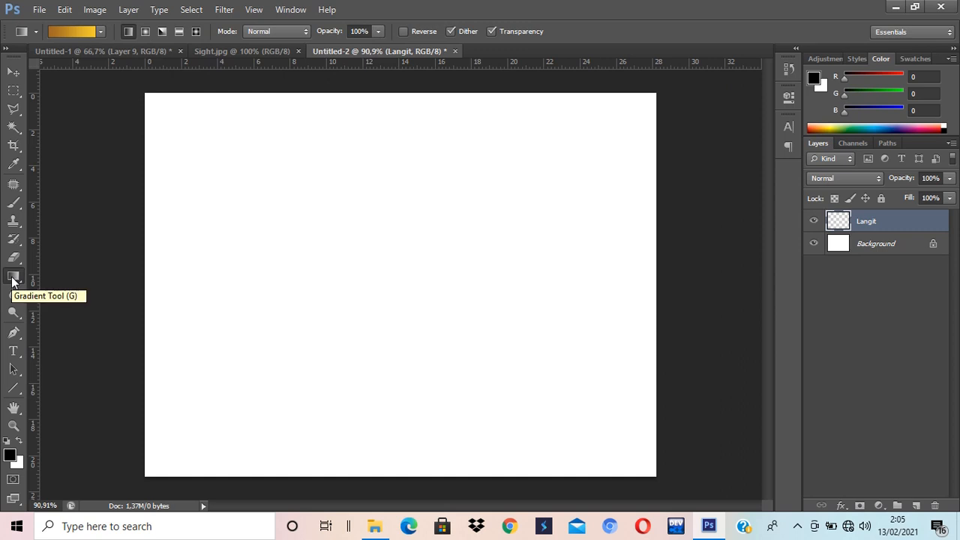
click(79, 34)
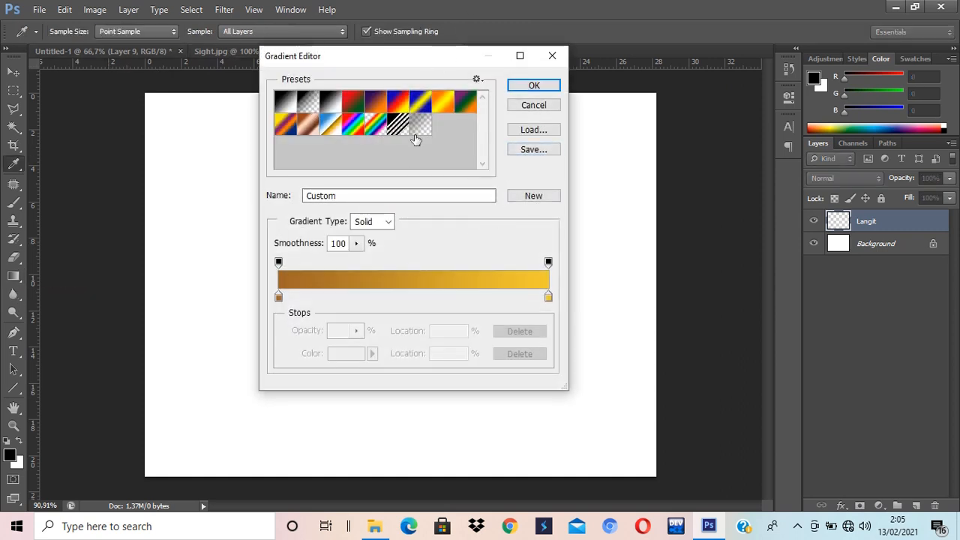
click(332, 103)
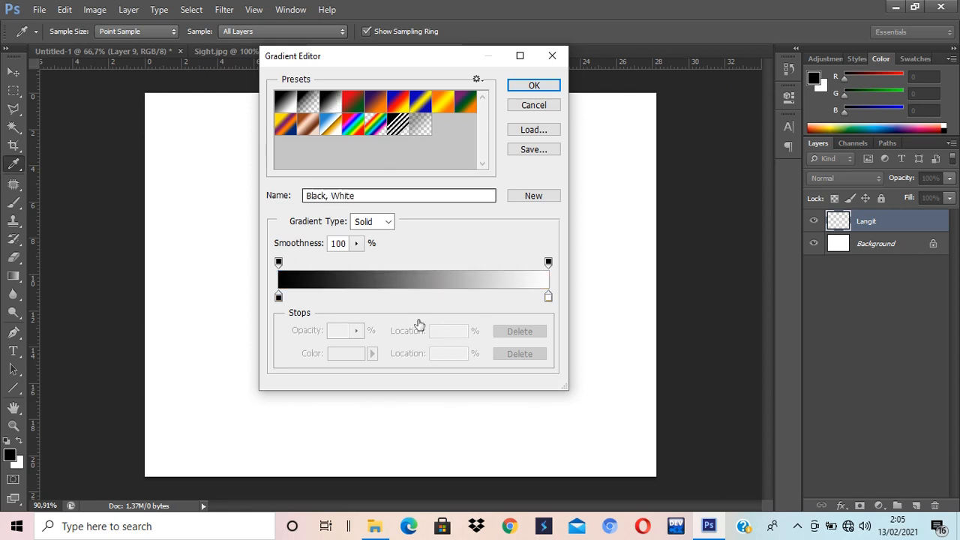
double_click(278, 298)
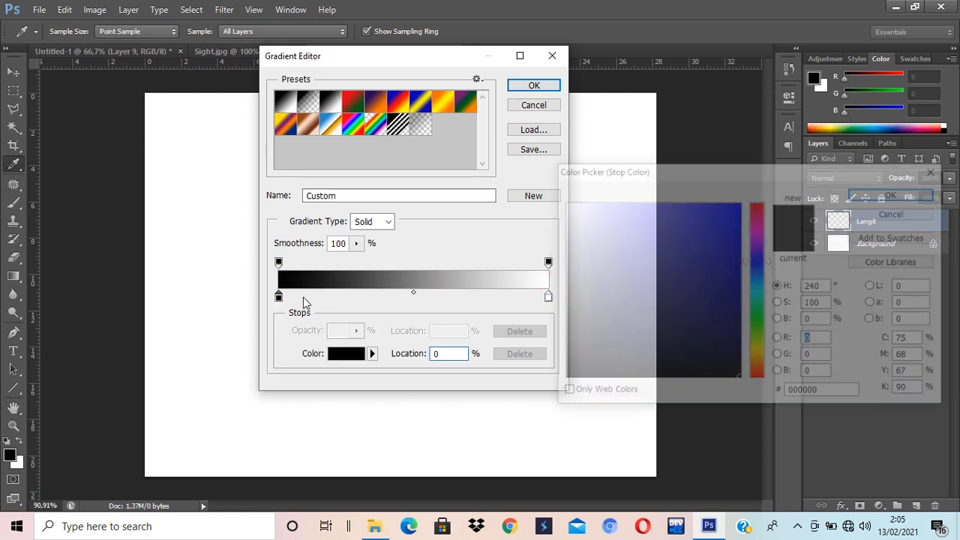
mouse_move(724, 262)
mouse_down()
mouse_move(719, 209)
mouse_move(700, 201)
mouse_up()
drag(759, 265, 759, 274)
drag(722, 223, 740, 204)
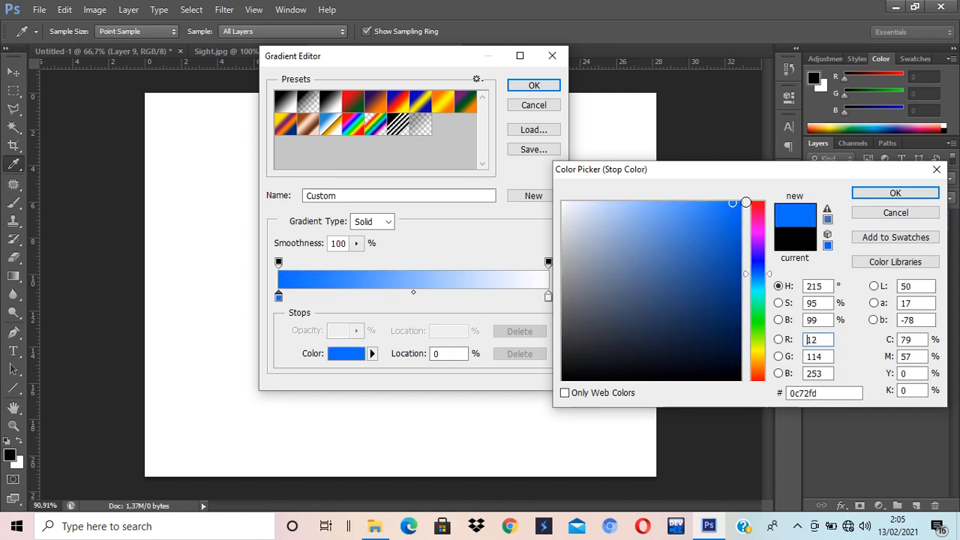
click(900, 193)
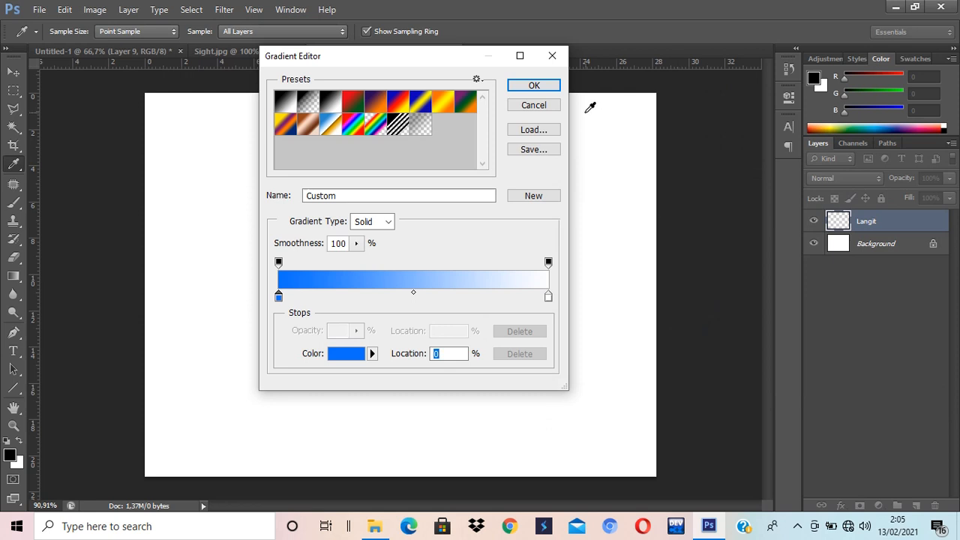
click(534, 86)
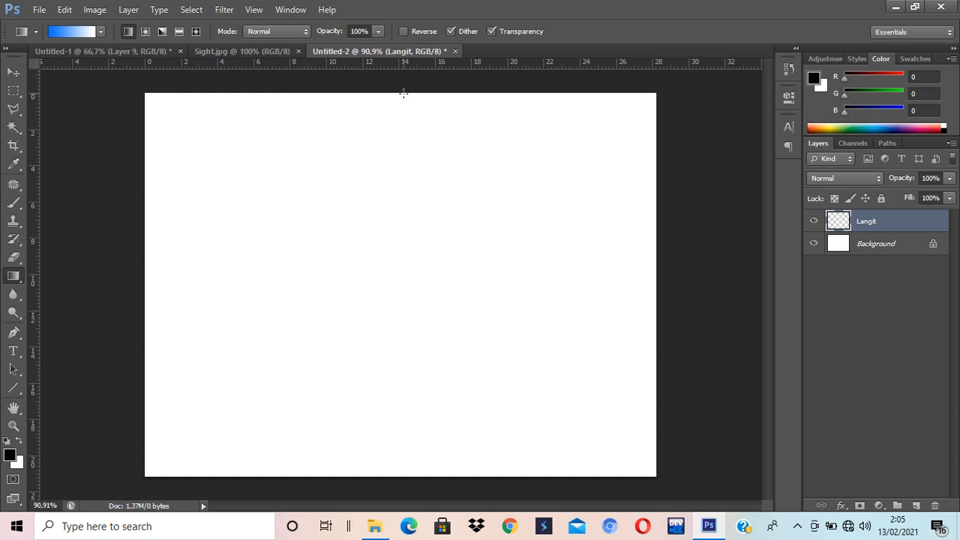
Step: Fill the Langit layer with a vertical blue-to-white gradient that fades to white less than halfway down the canvas
drag(403, 93, 409, 309)
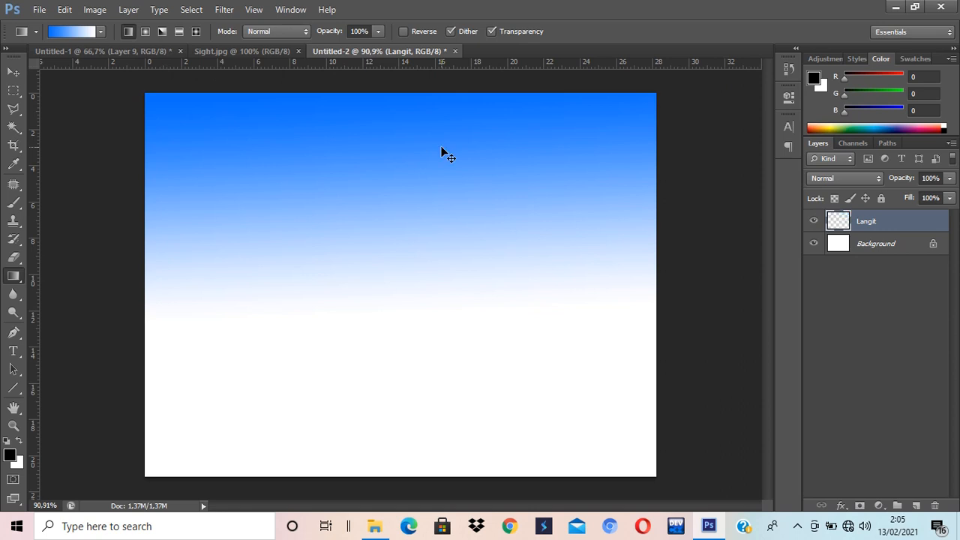
key(ctrl+z)
drag(394, 78, 396, 245)
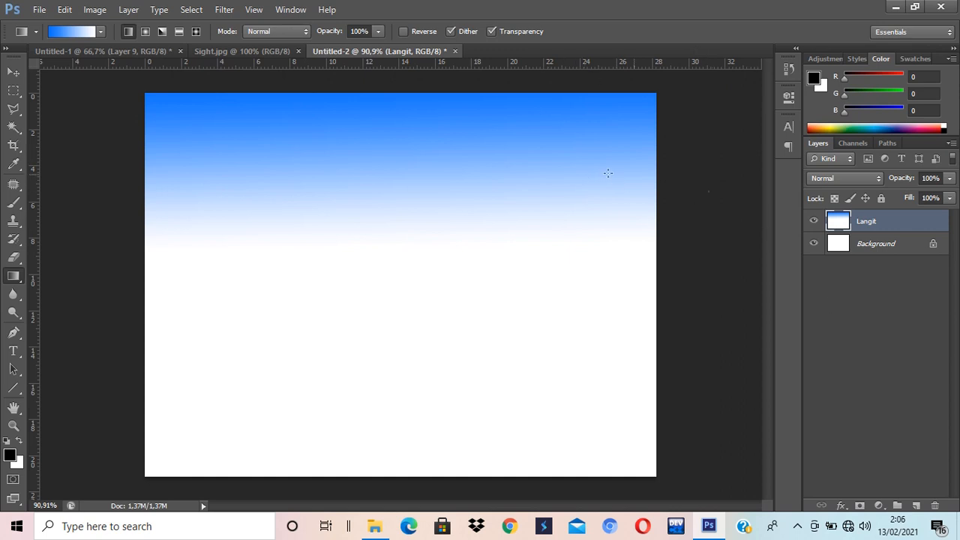
Step: Add a new layer above Langit and name it Awan
click(916, 506)
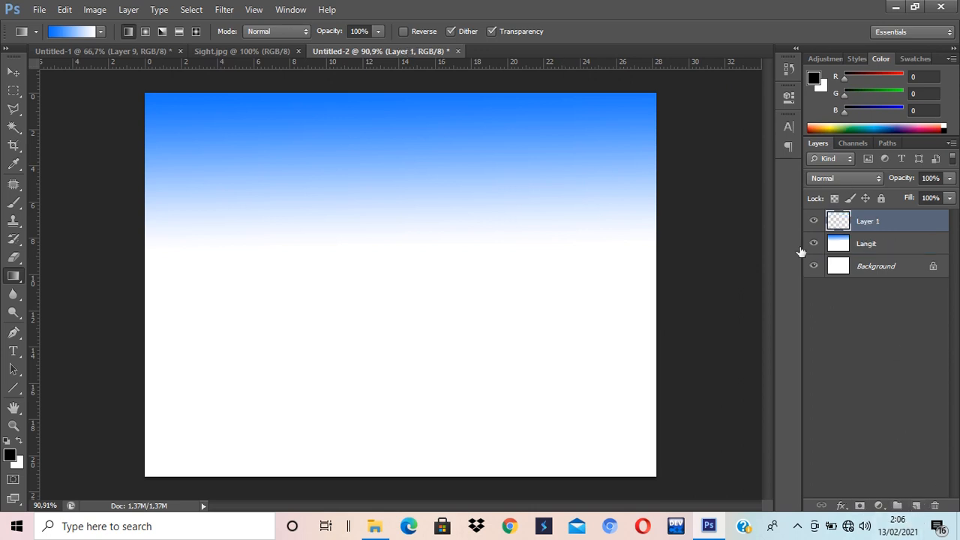
double_click(867, 222)
text(Awan)
key(Return)
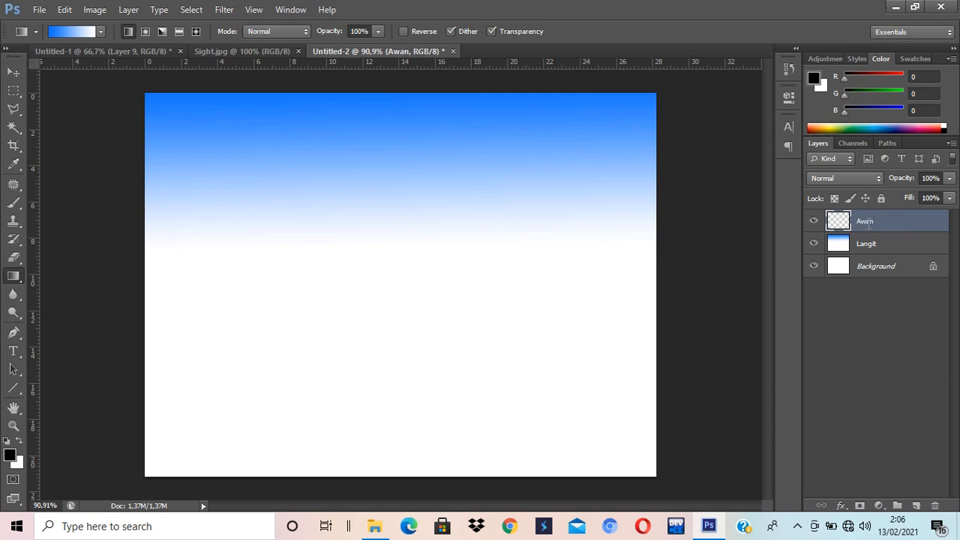
Step: Reset the Brush tool's presets to the default set and choose the 13 px hard round brush
click(16, 206)
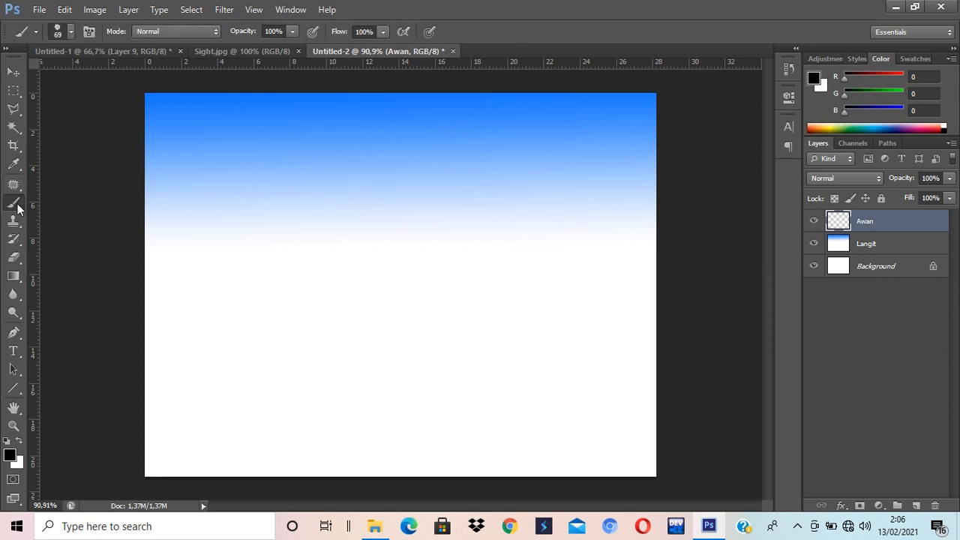
right_click(18, 209)
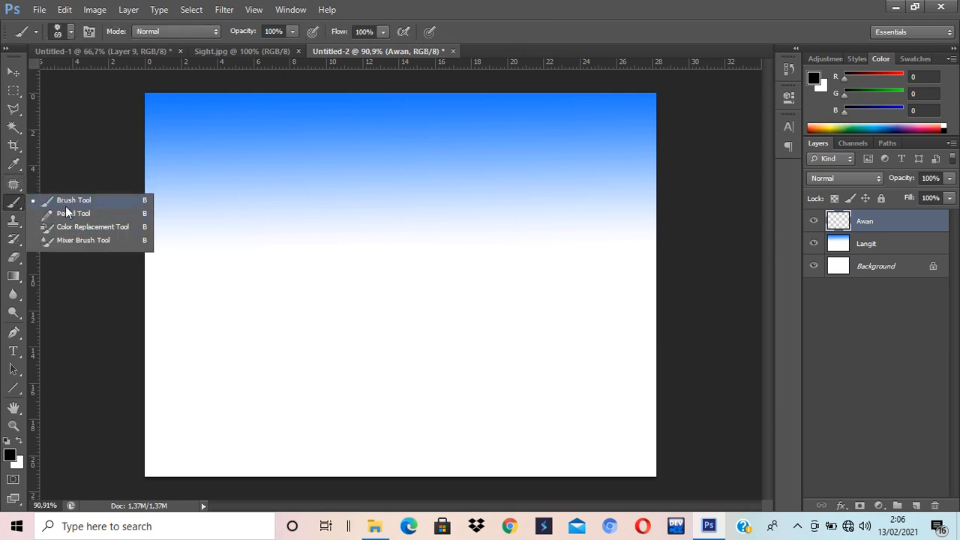
click(99, 200)
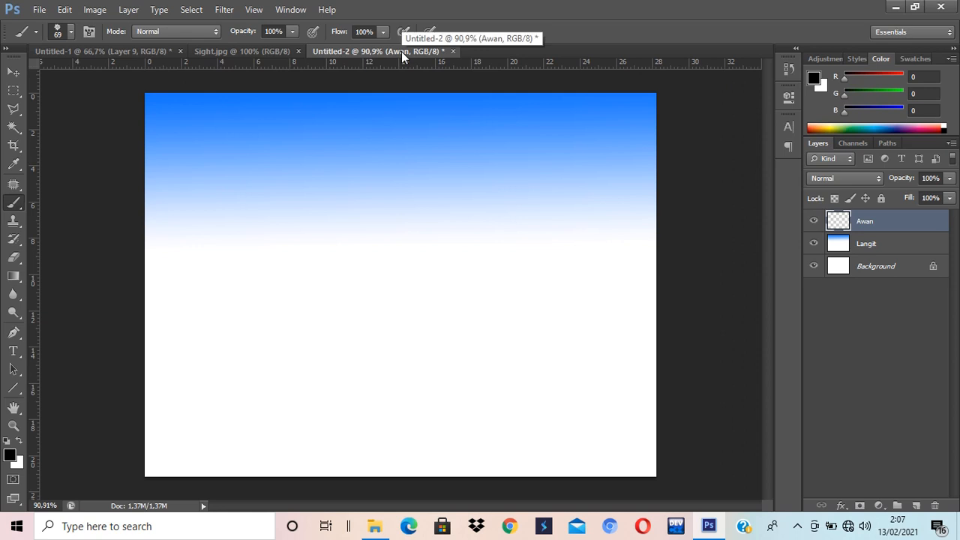
click(71, 31)
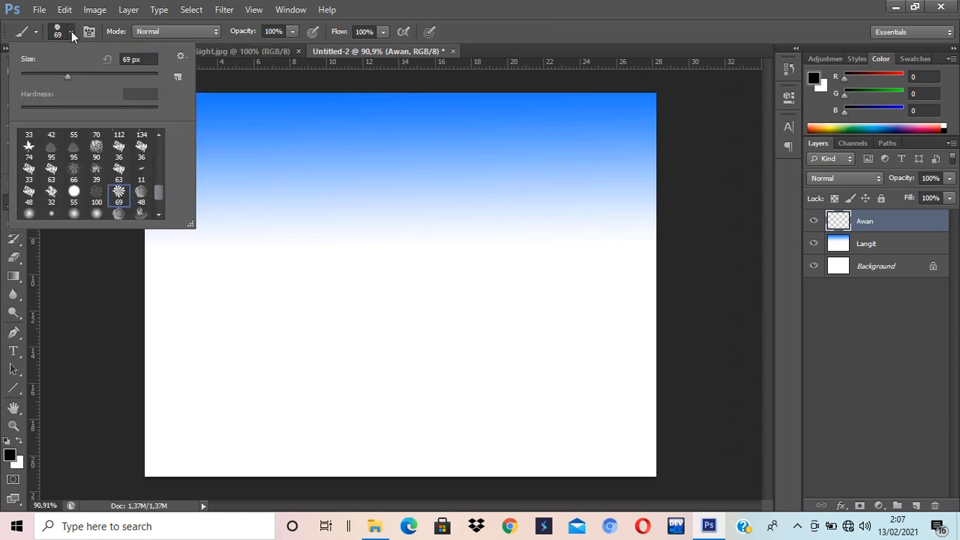
click(183, 57)
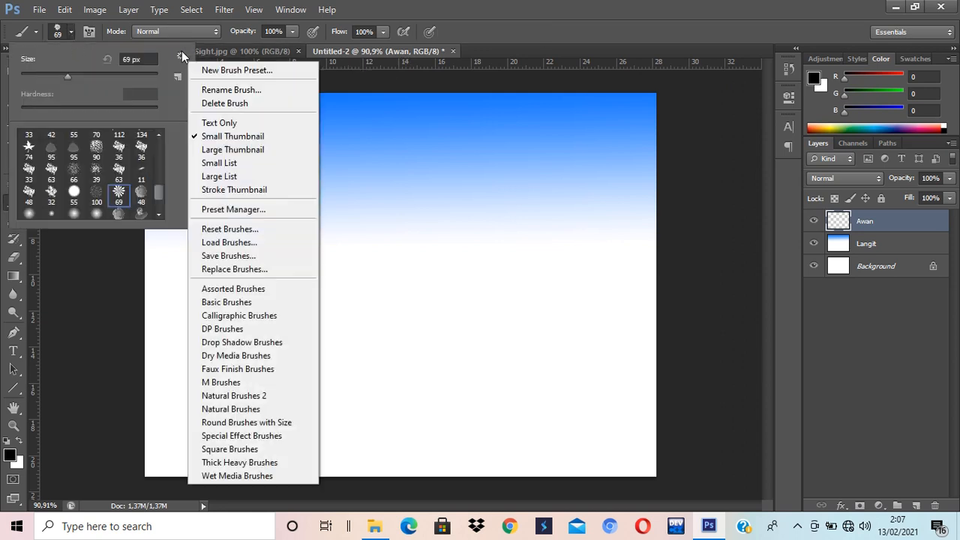
click(287, 230)
click(418, 208)
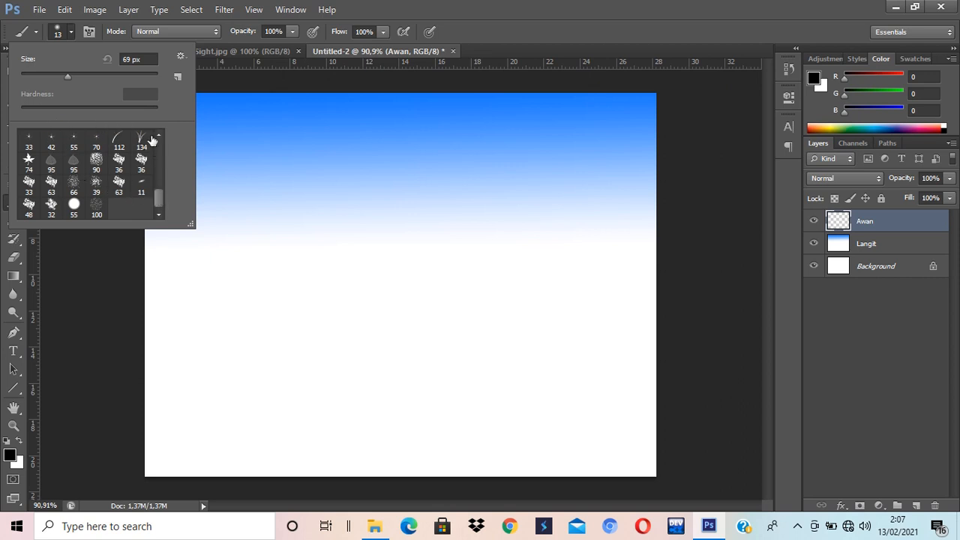
drag(160, 200, 158, 142)
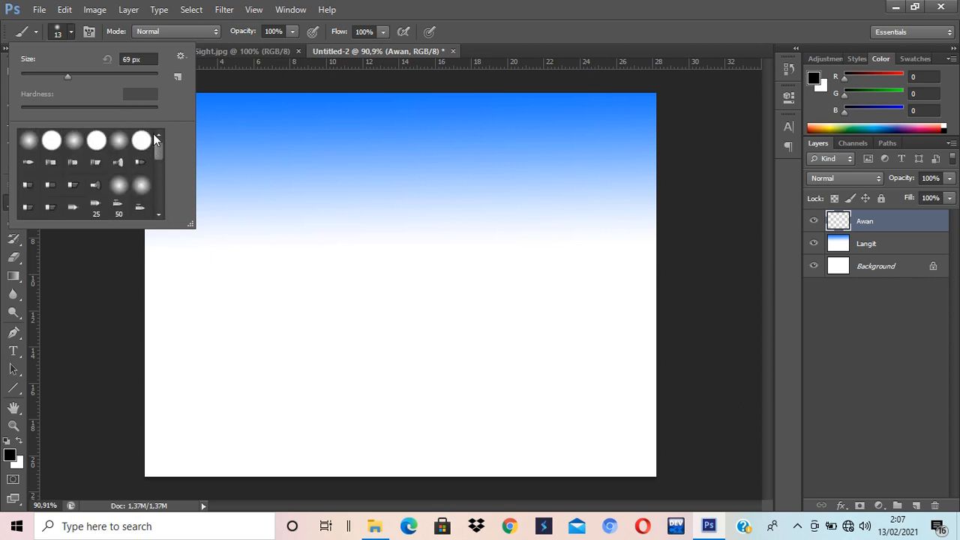
click(95, 141)
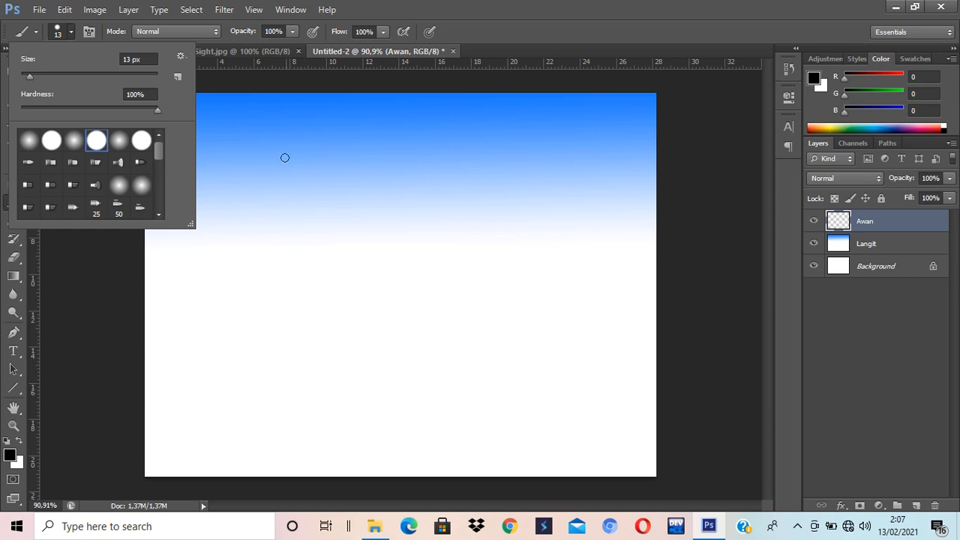
Step: Paint a thin black diagonal stroke across the sky on the Awan layer and reduce the brush hardness
drag(321, 122, 359, 237)
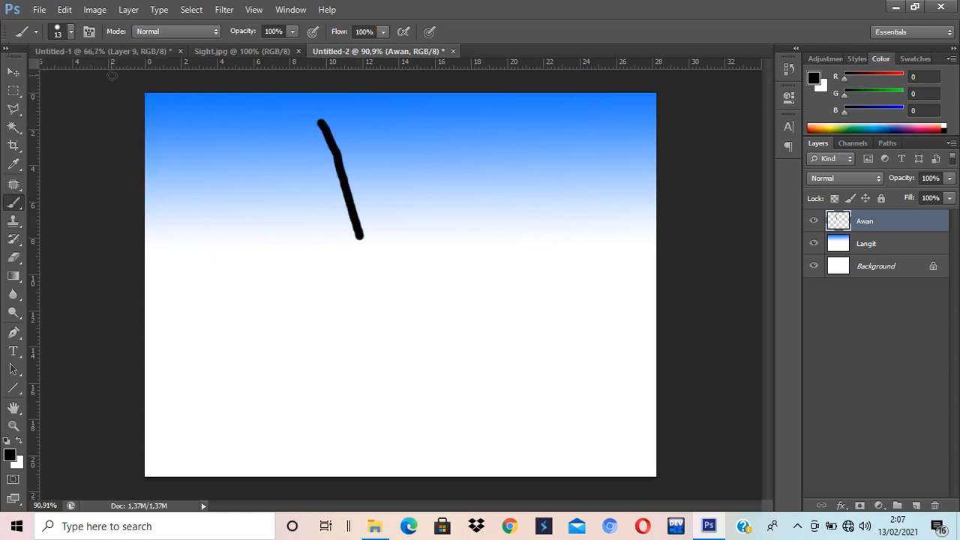
click(71, 30)
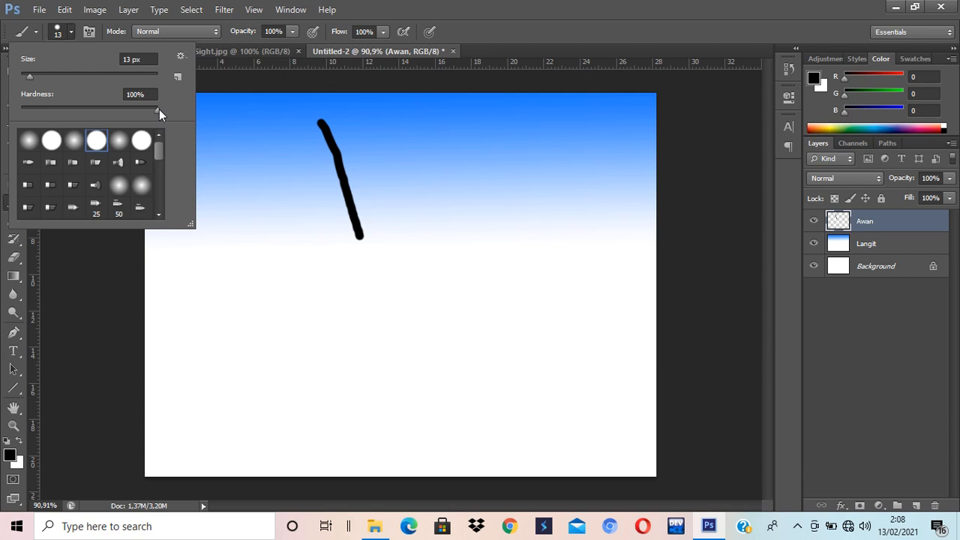
mouse_move(121, 108)
mouse_down()
mouse_move(85, 106)
mouse_move(104, 110)
mouse_up()
click(543, 6)
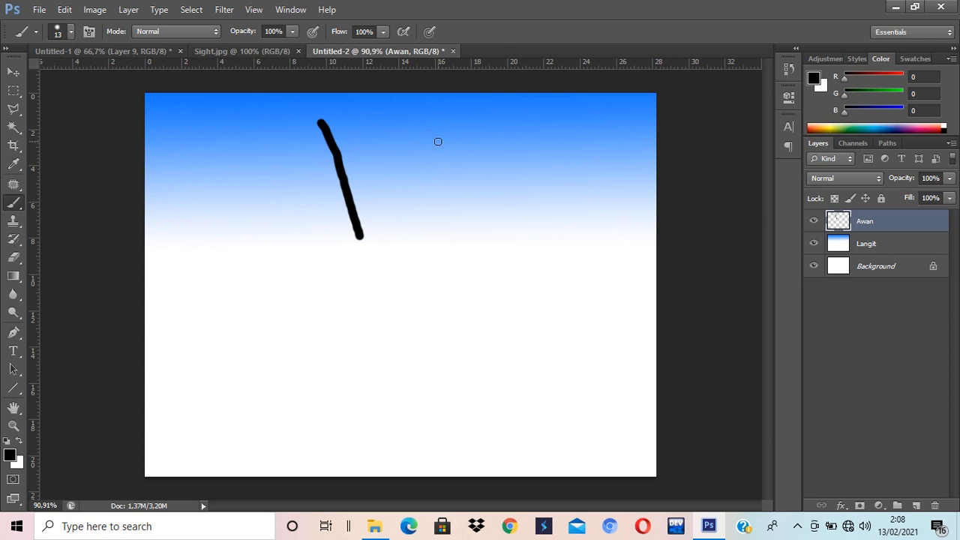
Step: Enlarge the brush to 30 px and paint a straight diagonal black stroke beside the thin one
key(bracketright)
key(bracketright)
key(bracketright)
key(bracketright)
click(378, 115)
shift+click(429, 214)
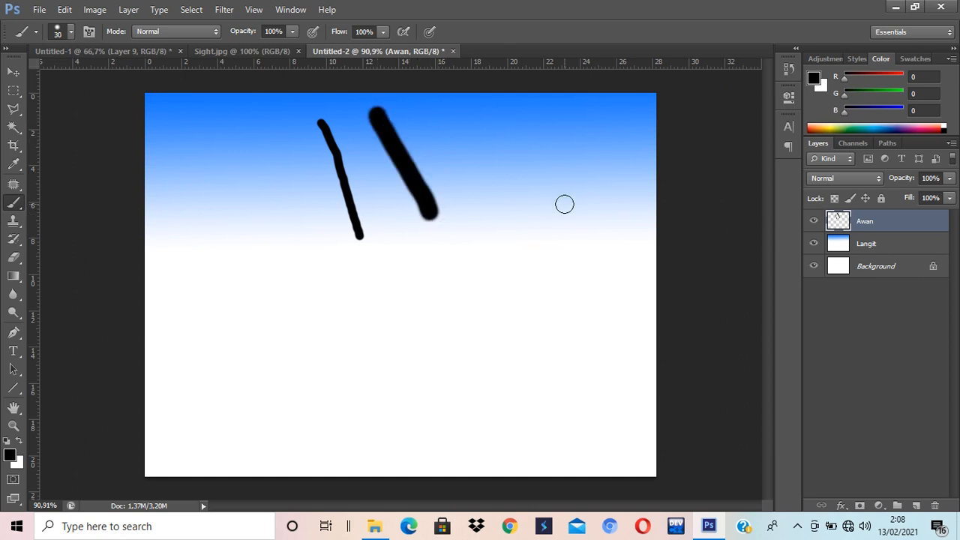
Step: Compare the edge softness of the two black strokes at 200% magnification
key(ctrl+plus)
key(ctrl+plus)
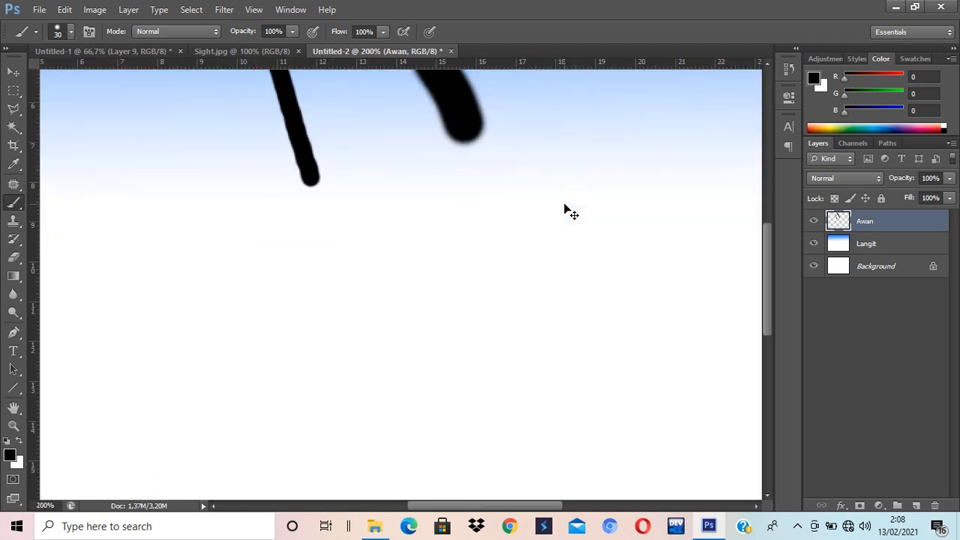
scroll(569, 212, up, 1)
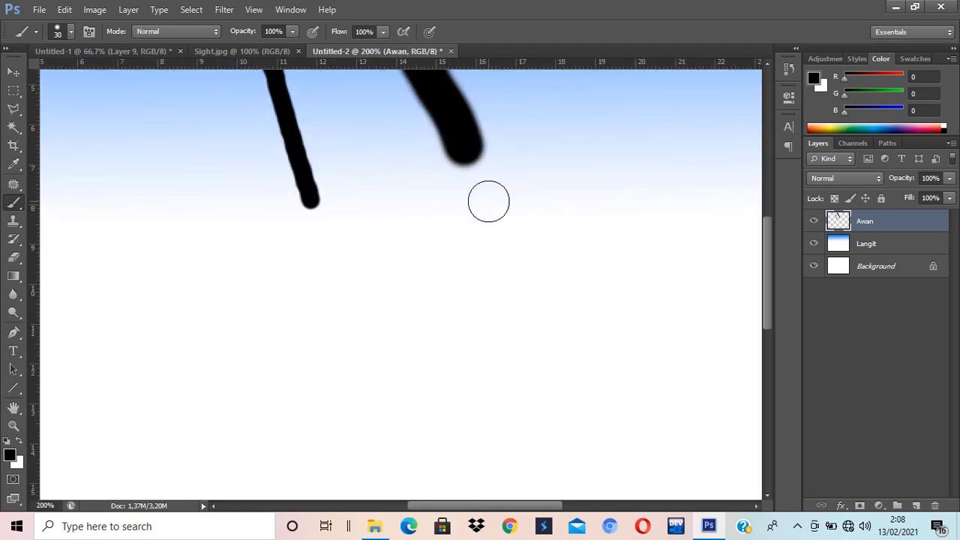
key(ctrl+bracketleft)
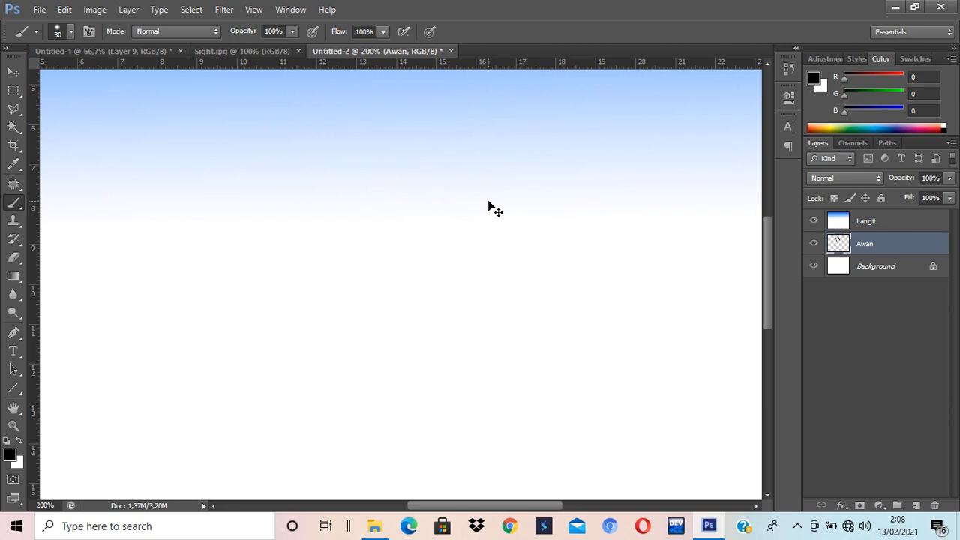
key(ctrl+bracketright)
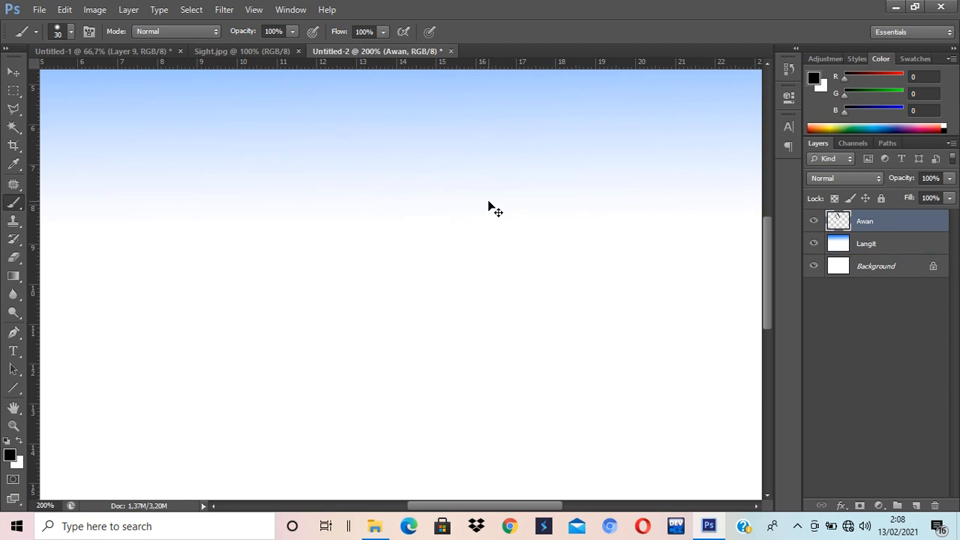
scroll(454, 214, up, 3)
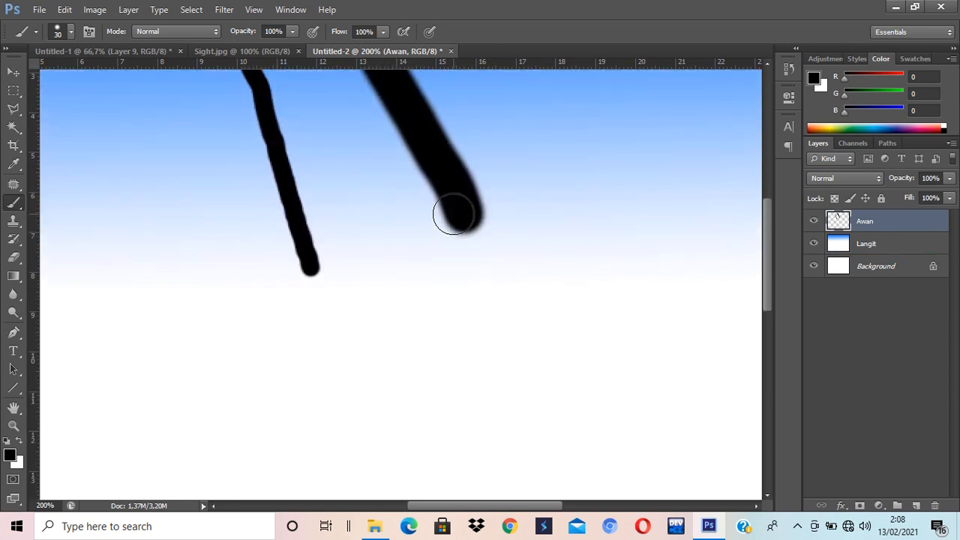
key(ctrl+bracketleft)
key(ctrl+bracketright)
key(ctrl+minus)
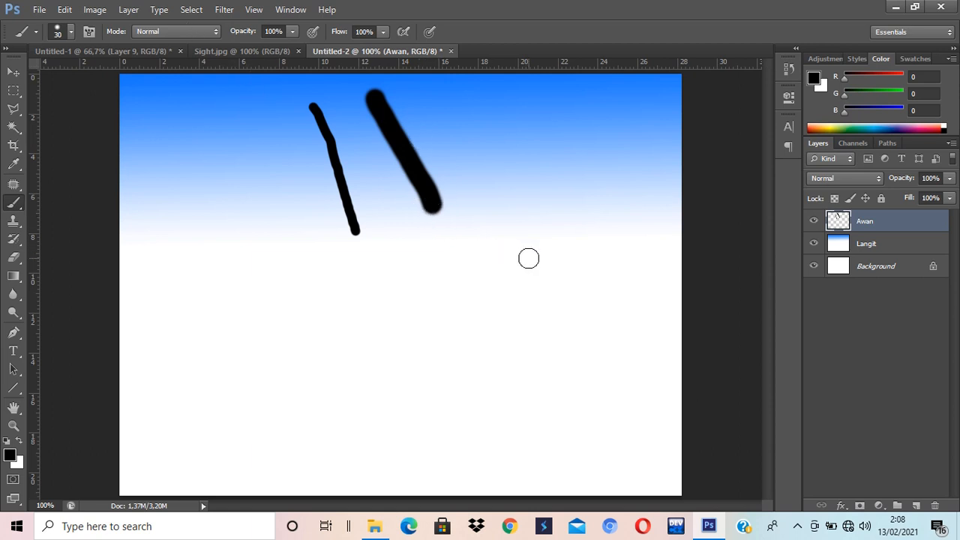
Step: Undo both black brush strokes on the Awan layer
key(ctrl+alt+z)
key(ctrl+alt+z)
key(ctrl+alt+z)
key(ctrl+alt+z)
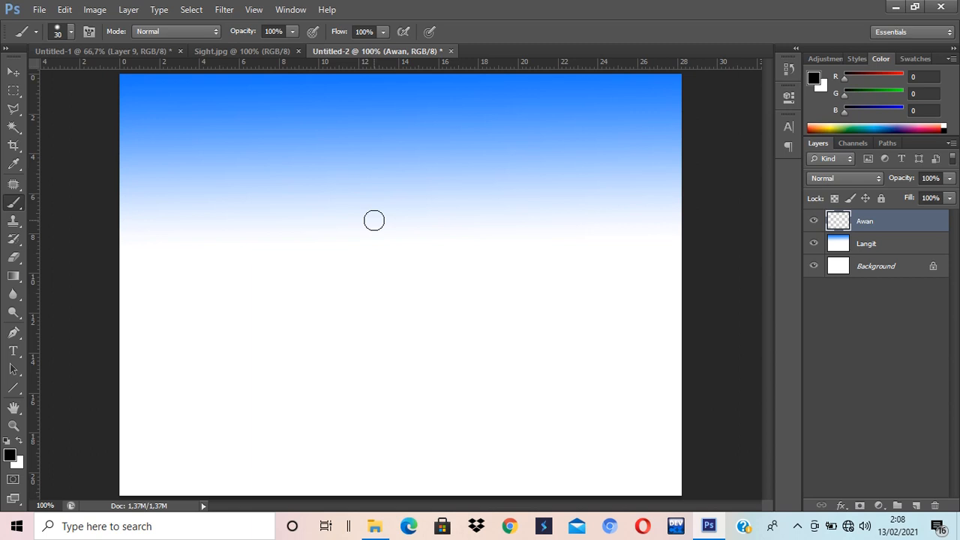
Step: Append the Special Effect Brushes set to the current brush presets
scroll(386, 218, down, 2)
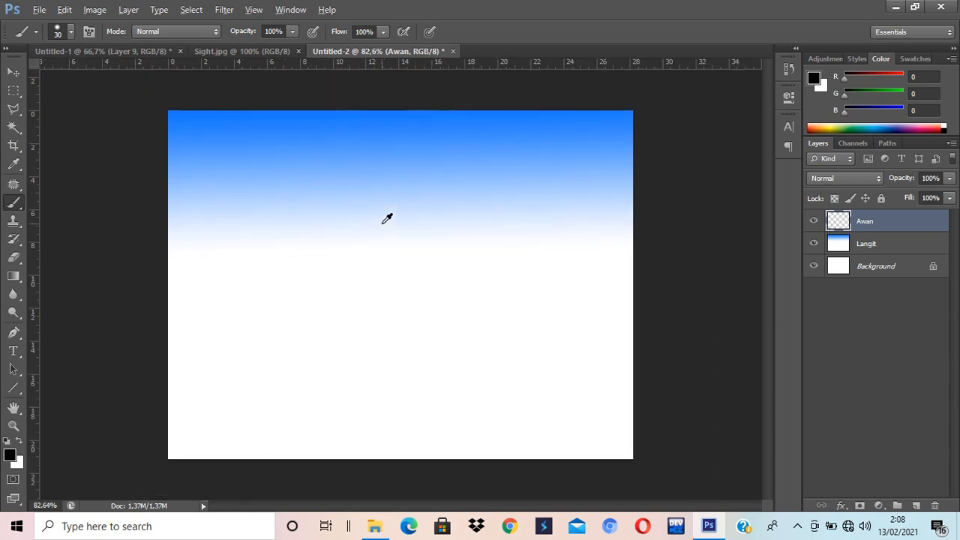
scroll(385, 219, up, 1)
click(71, 32)
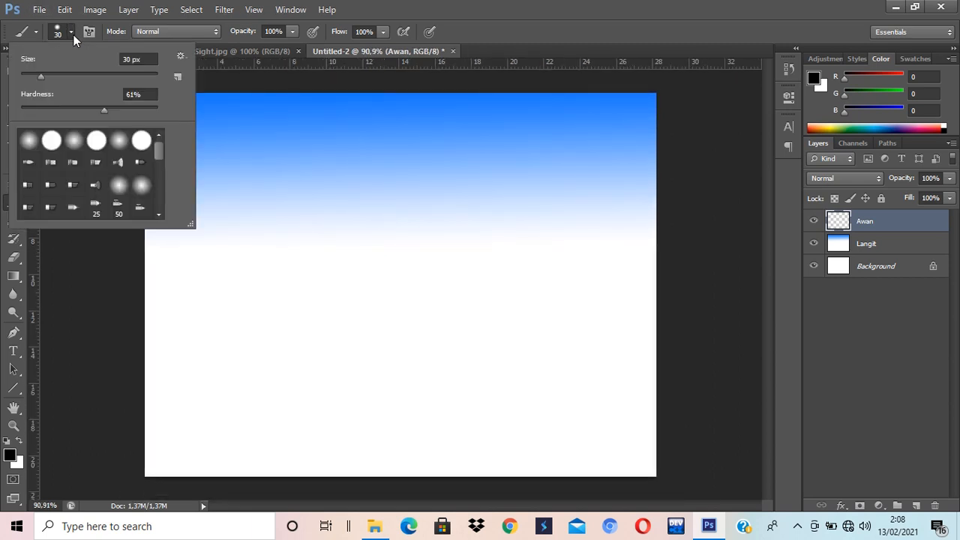
drag(162, 155, 165, 208)
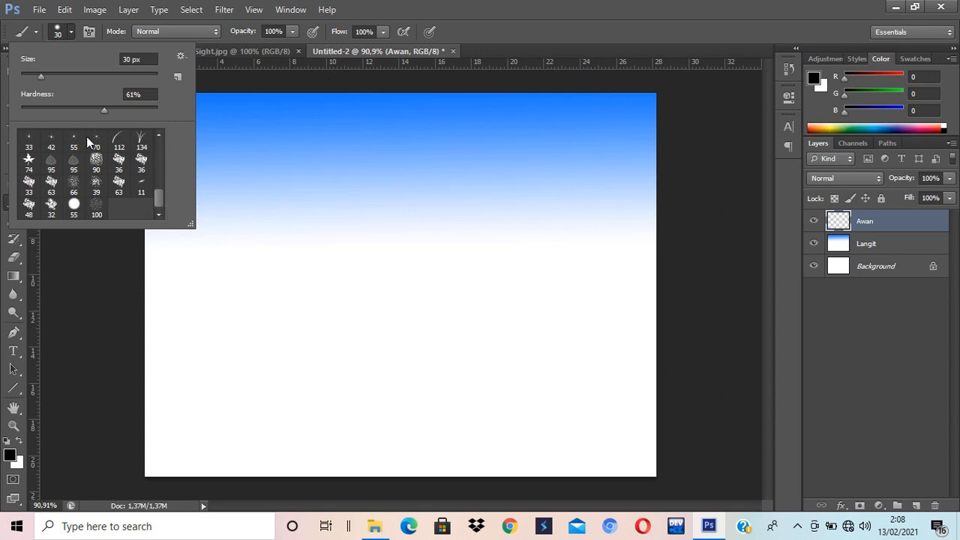
mouse_move(160, 197)
mouse_down()
mouse_move(159, 163)
mouse_move(165, 188)
mouse_up()
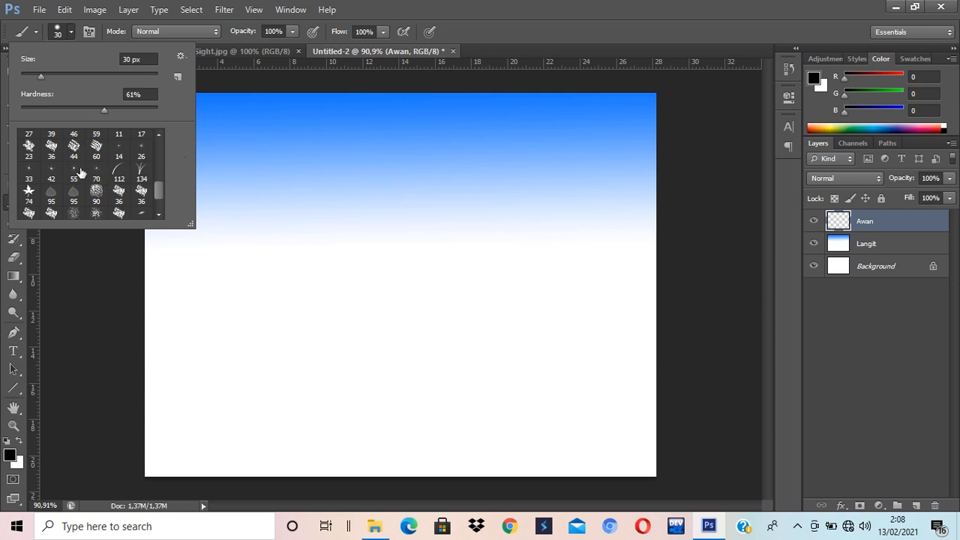
click(181, 56)
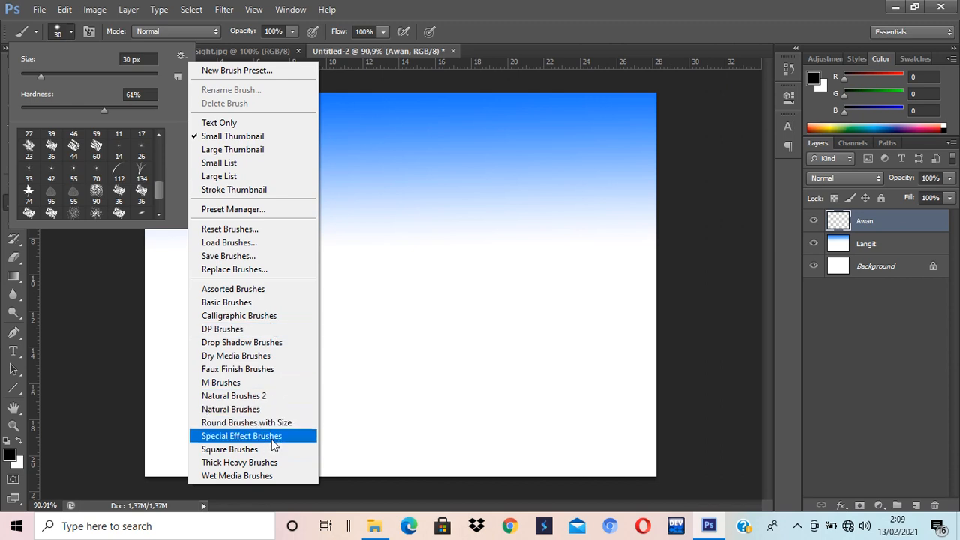
click(158, 190)
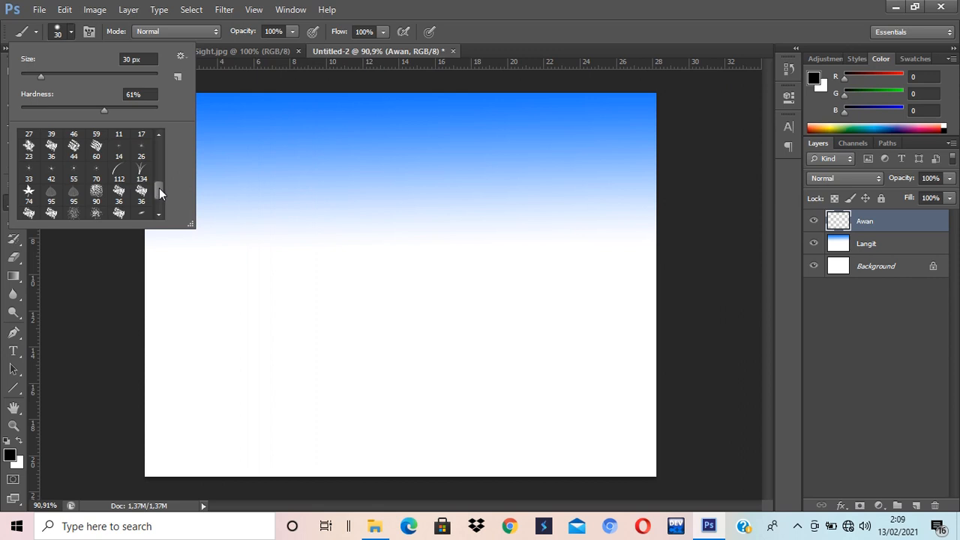
drag(159, 188, 156, 207)
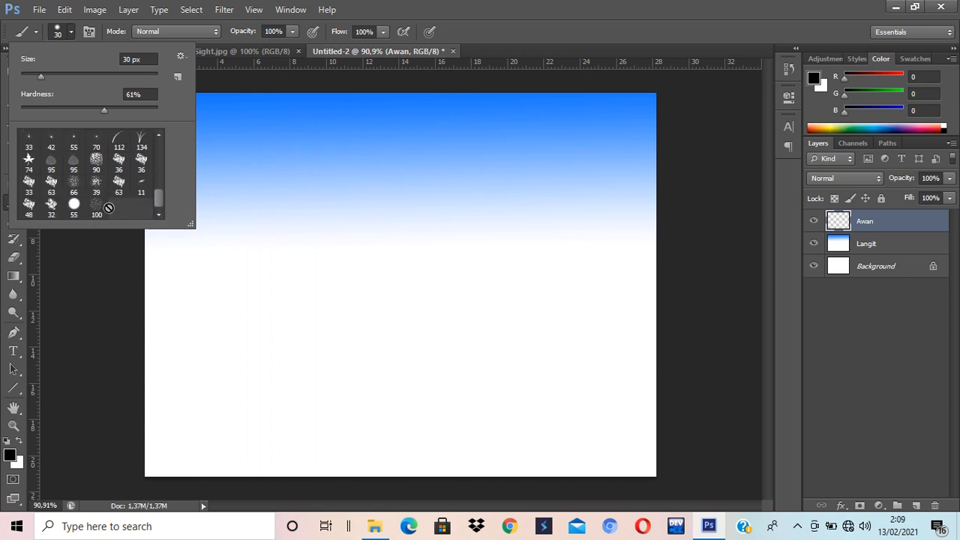
click(180, 58)
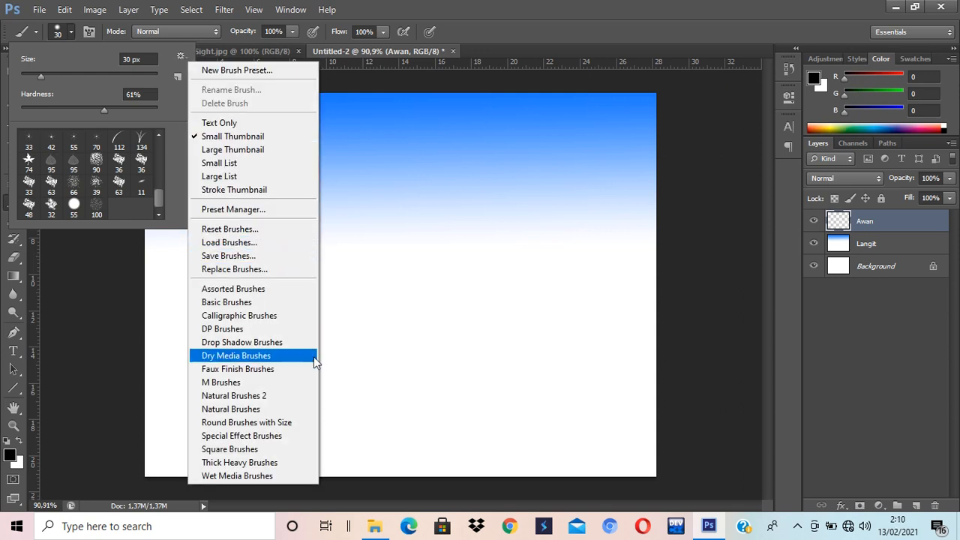
click(275, 441)
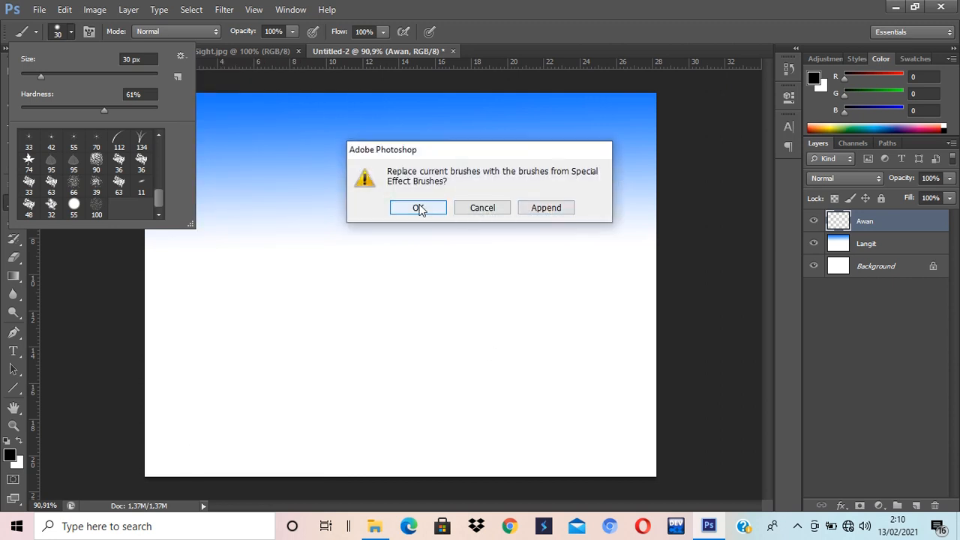
click(559, 213)
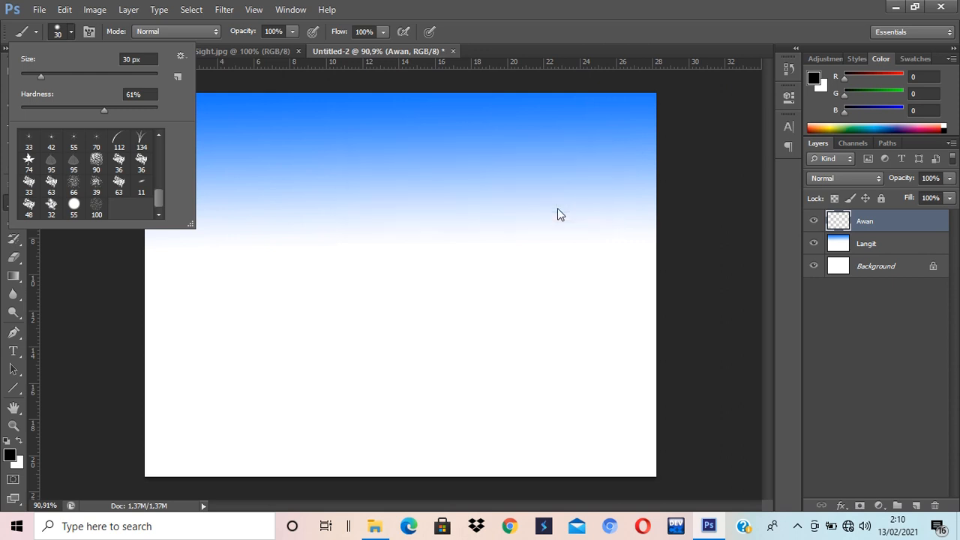
Step: Choose the 66 px spatter brush preset and make white the foreground colour
click(158, 213)
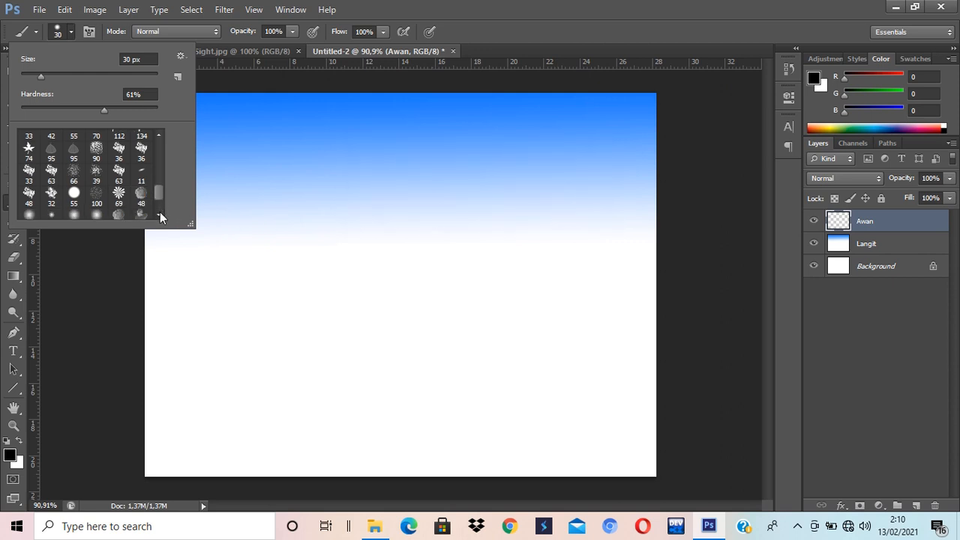
click(159, 213)
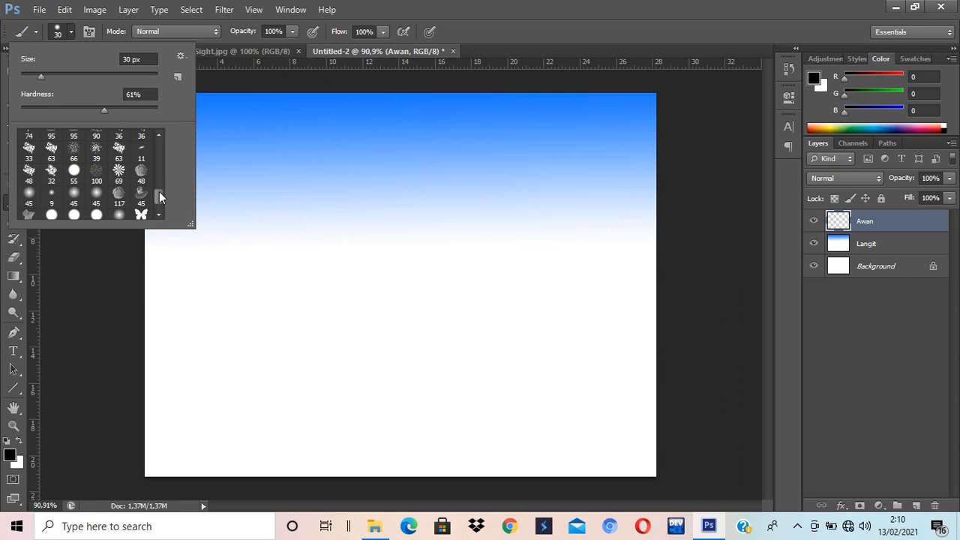
scroll(159, 193, up, 1)
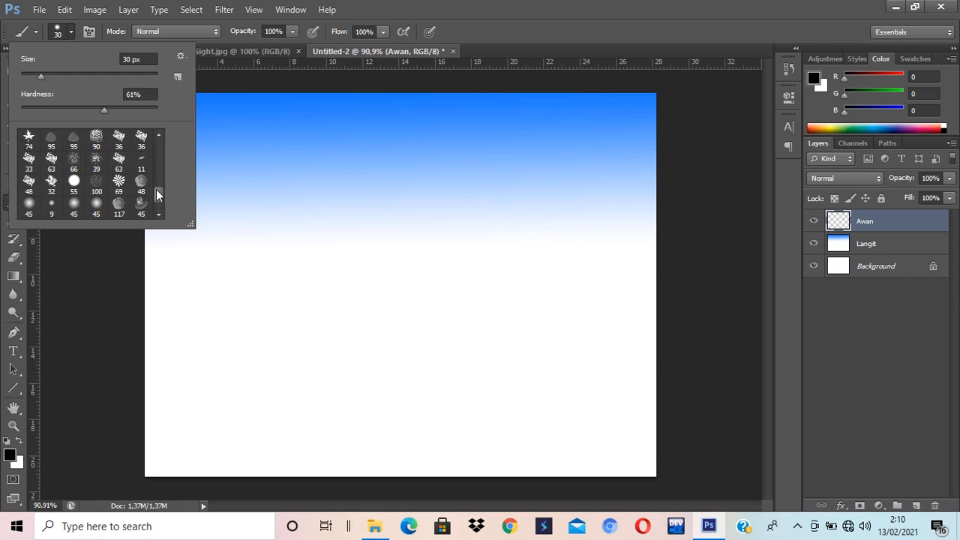
click(73, 160)
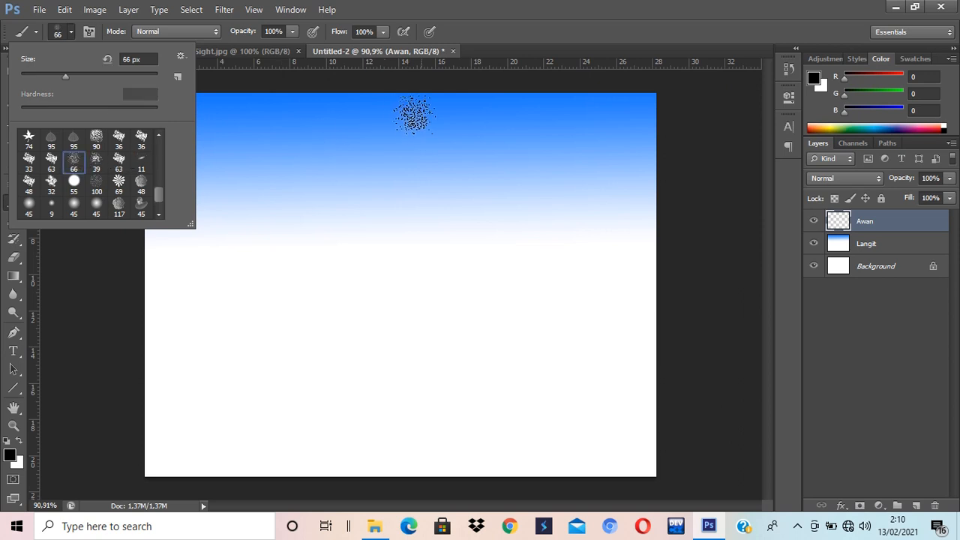
click(684, 116)
click(583, 123)
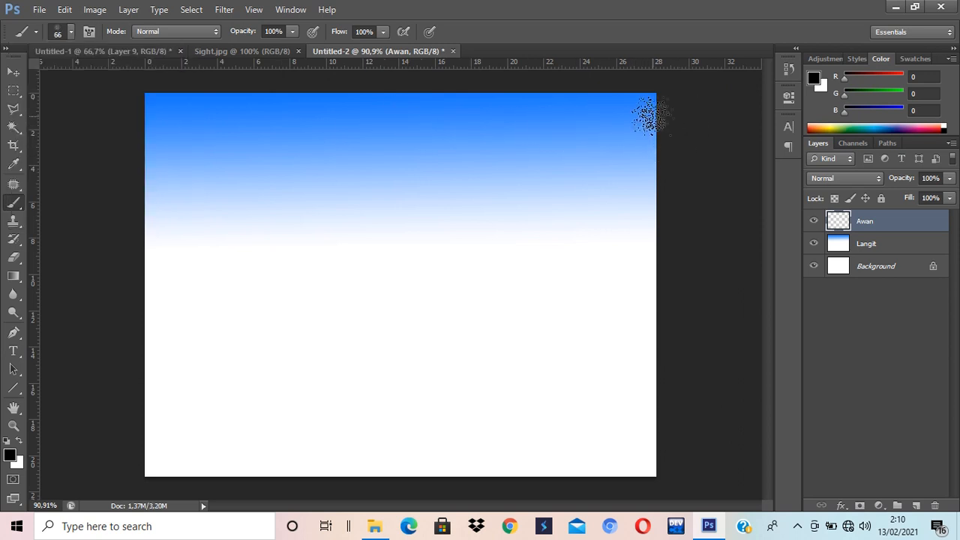
click(19, 441)
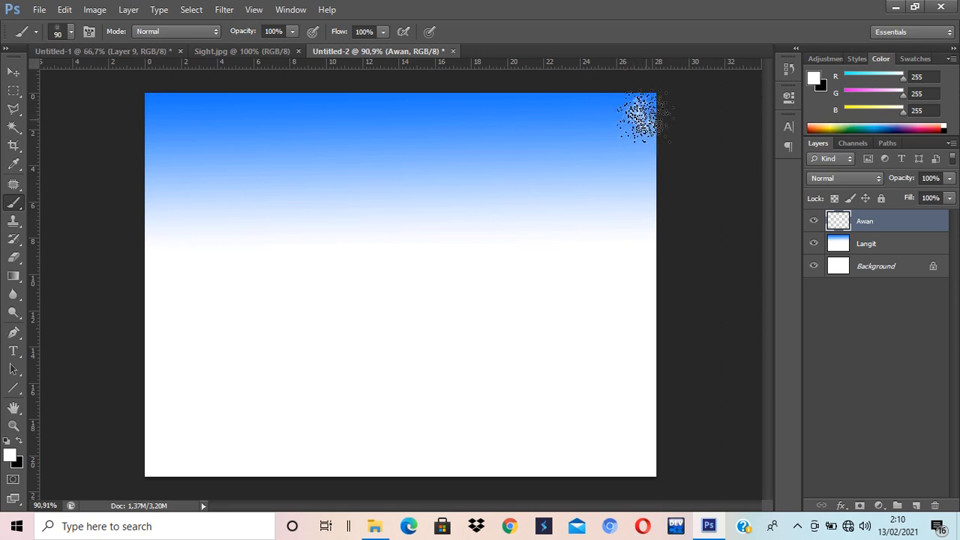
Step: Paint white speckled clouds in both upper corners of the sky on the Awan layer, using brush sizes of 90 px and 200 px
mouse_move(638, 129)
mouse_down()
mouse_move(610, 97)
mouse_move(646, 120)
mouse_move(655, 108)
mouse_move(639, 139)
mouse_move(628, 124)
mouse_move(598, 124)
mouse_move(635, 109)
mouse_move(659, 136)
mouse_move(649, 128)
mouse_move(666, 89)
mouse_move(656, 153)
mouse_move(653, 124)
mouse_move(619, 139)
mouse_move(637, 124)
mouse_move(593, 97)
mouse_move(535, 84)
mouse_move(647, 100)
mouse_move(574, 90)
mouse_up()
key(bracketright)
key(bracketright)
key(bracketright)
key(bracketright)
key(bracketright)
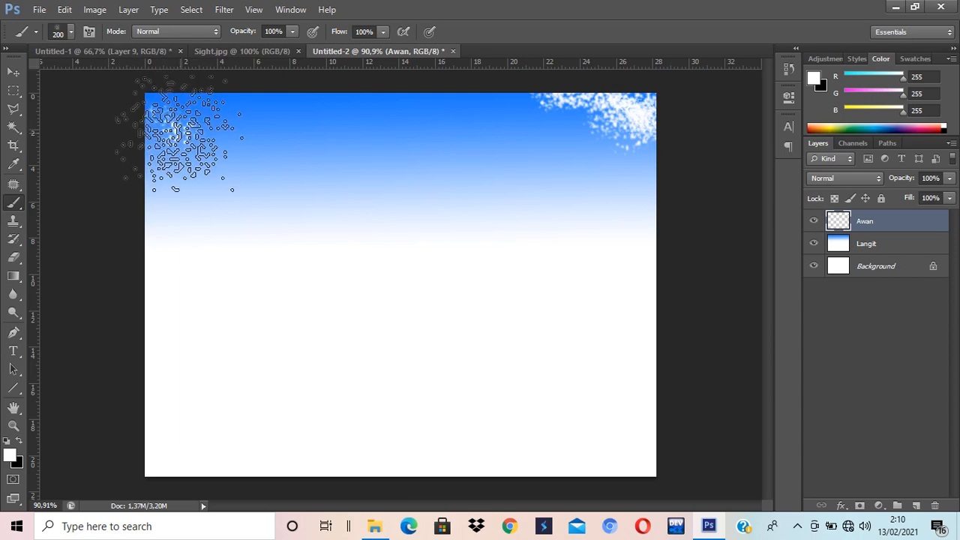
mouse_move(182, 129)
mouse_down()
mouse_move(190, 120)
mouse_move(166, 140)
mouse_move(198, 96)
mouse_move(142, 161)
mouse_move(146, 112)
mouse_move(217, 90)
mouse_move(330, 97)
mouse_move(176, 135)
mouse_move(330, 75)
mouse_move(154, 139)
mouse_up()
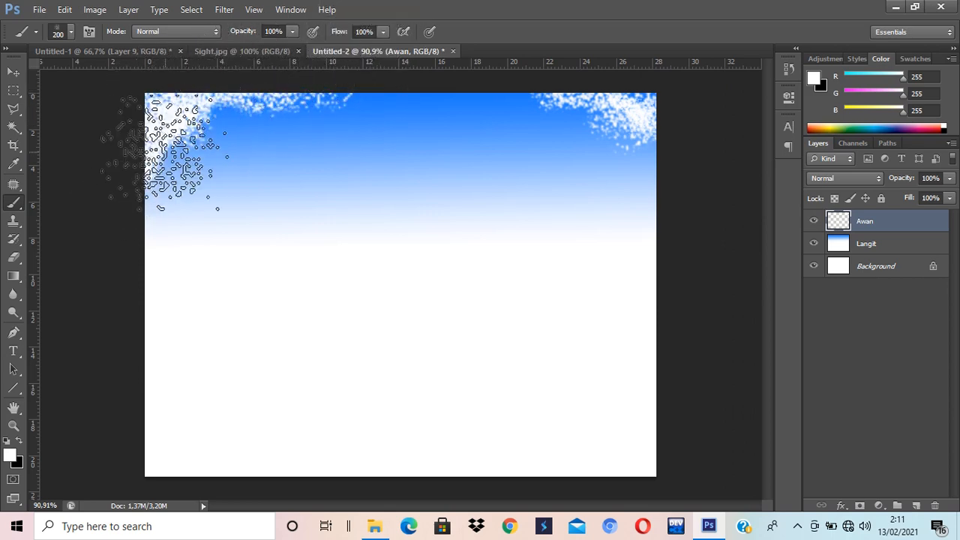
mouse_move(610, 125)
mouse_down()
mouse_move(627, 90)
mouse_move(684, 113)
mouse_move(675, 131)
mouse_move(687, 142)
mouse_up()
Step: Lower the Awan layer's opacity to 47% and switch to the Move tool
click(948, 182)
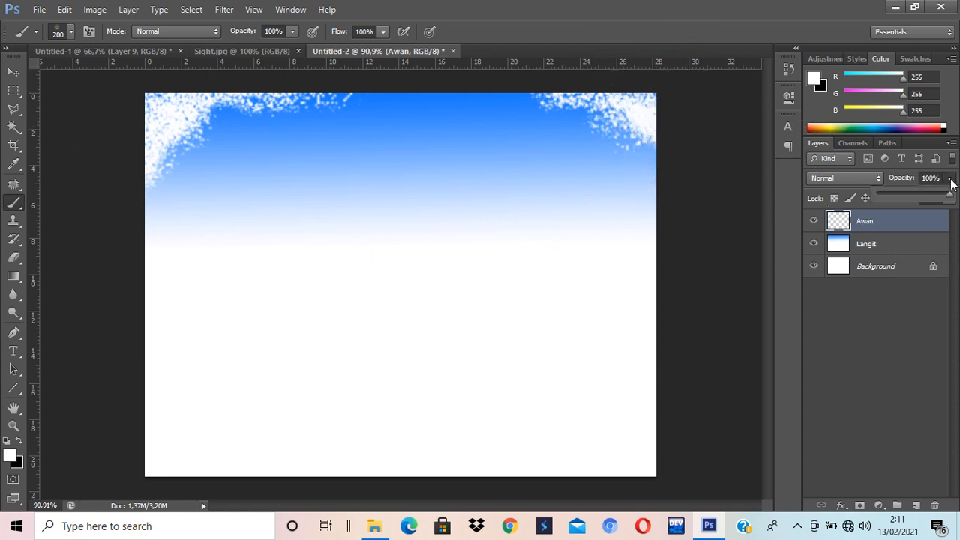
drag(945, 197, 932, 196)
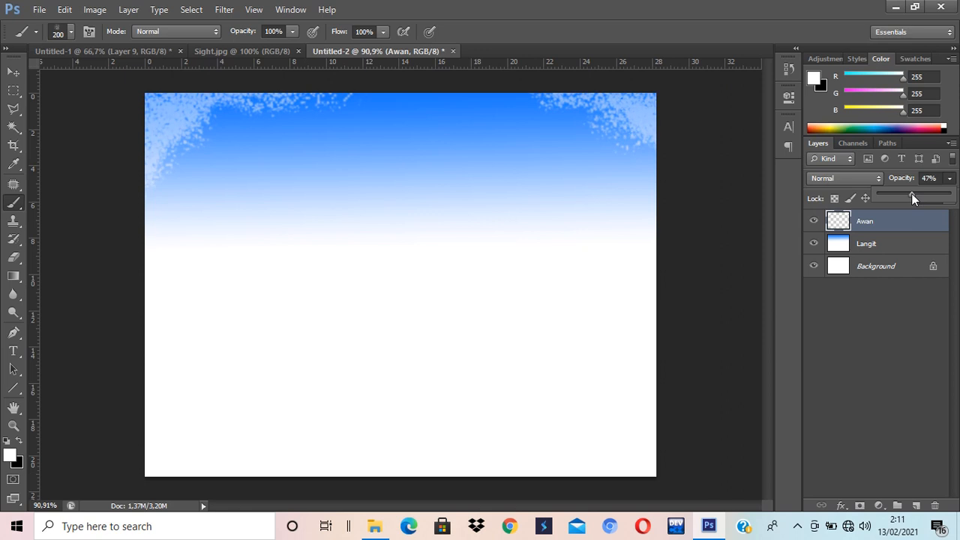
click(14, 72)
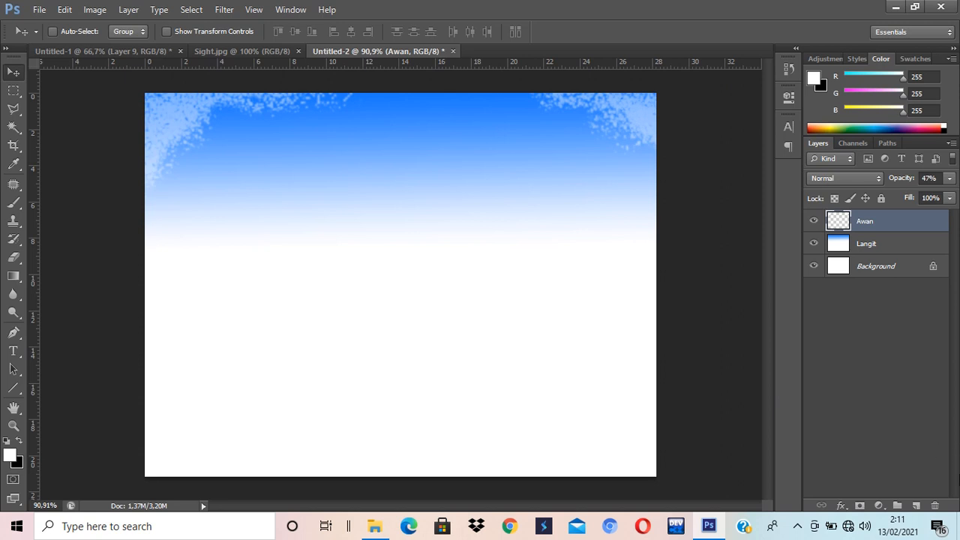
Step: Add a new layer above Awan and name it Matahari
click(915, 505)
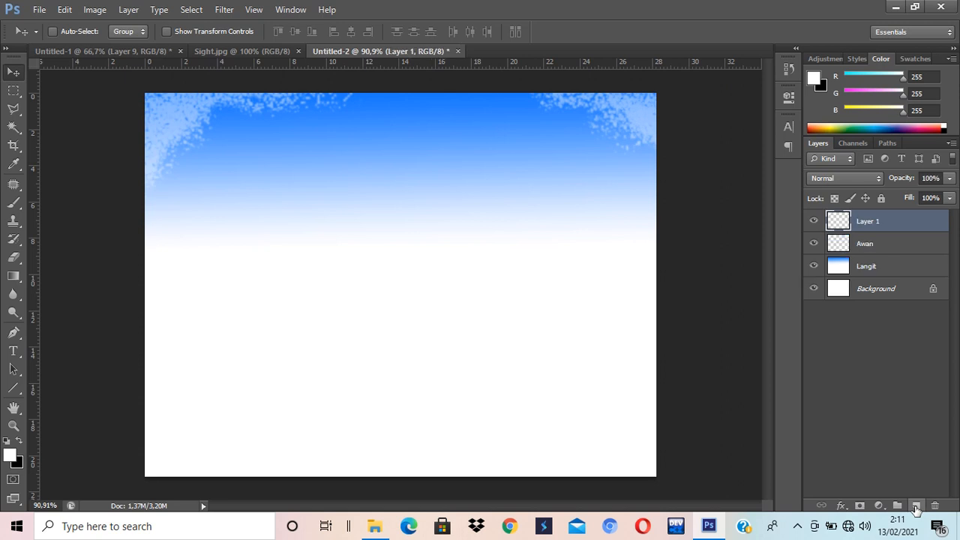
double_click(867, 222)
text(M)
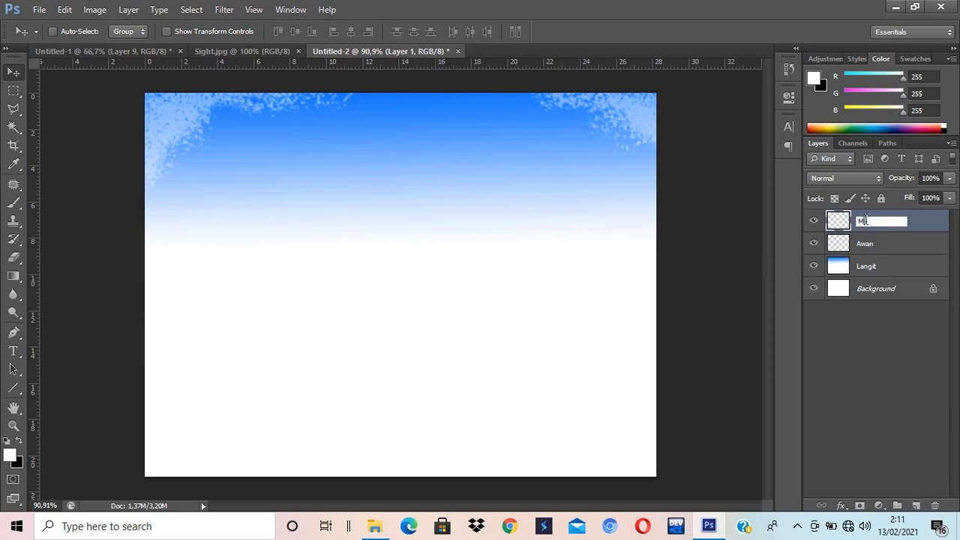
text(atahari)
key(Return)
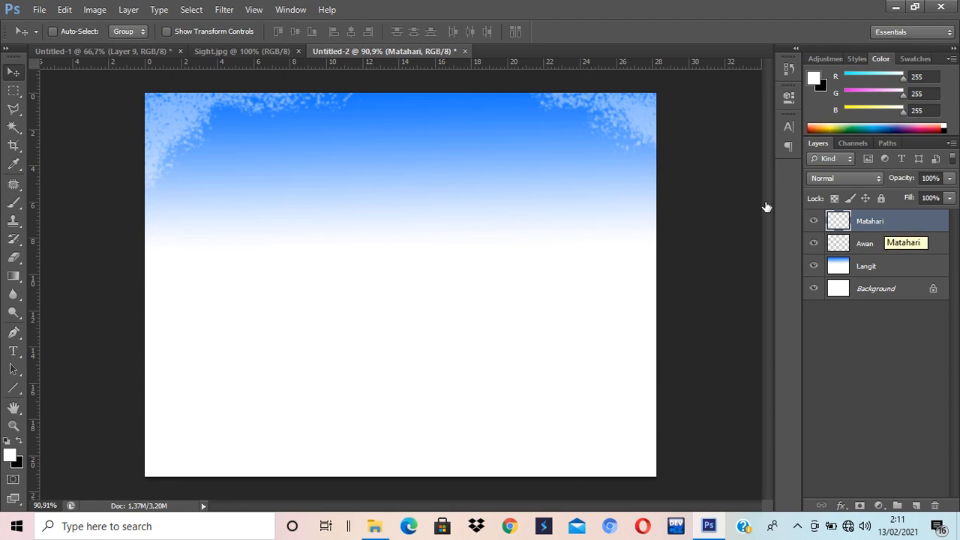
Step: Choose the Elliptical Marquee tool and set its feather to 0 px
click(15, 94)
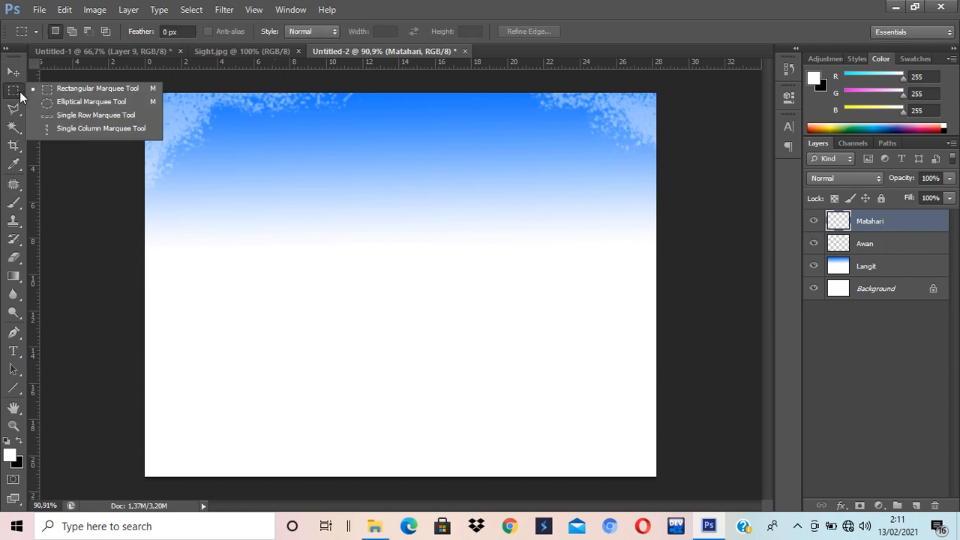
click(84, 105)
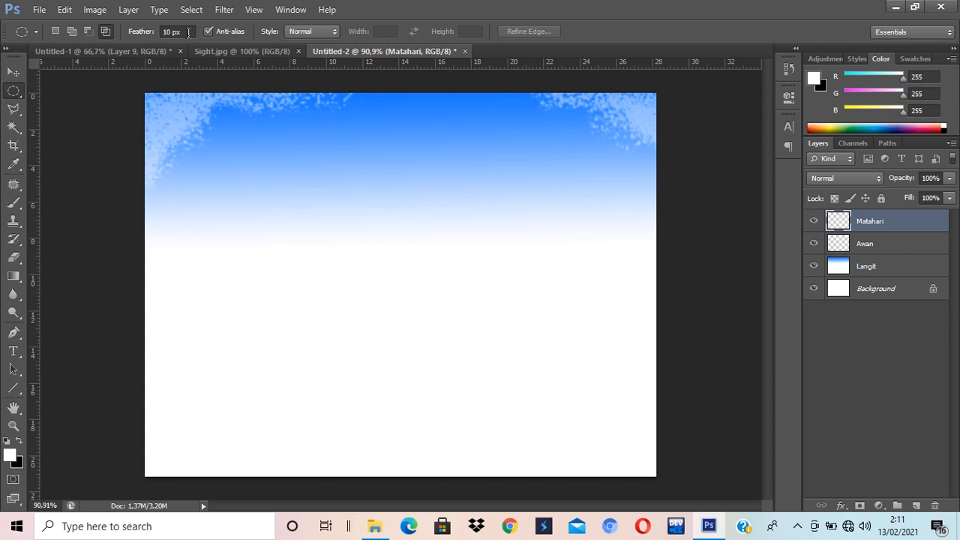
drag(187, 32, 117, 32)
text(0)
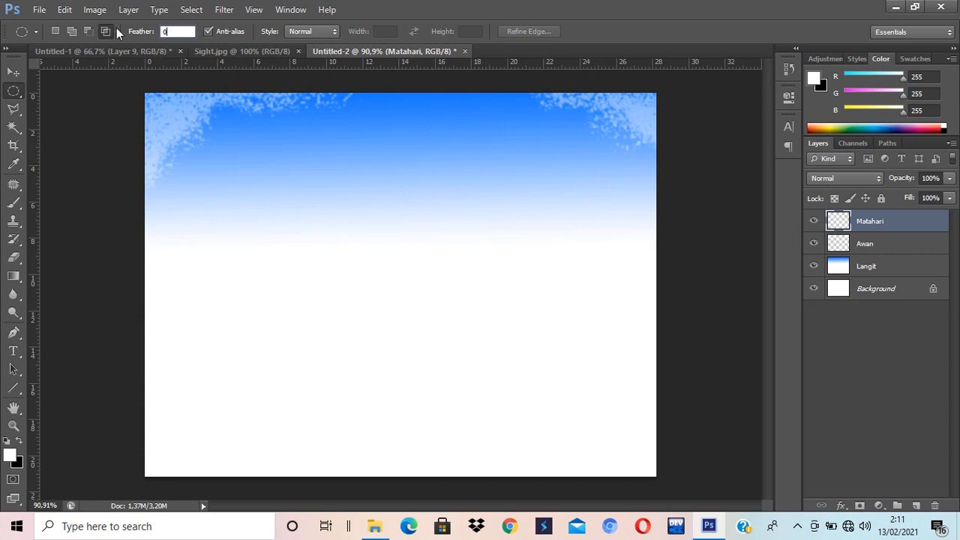
key(Return)
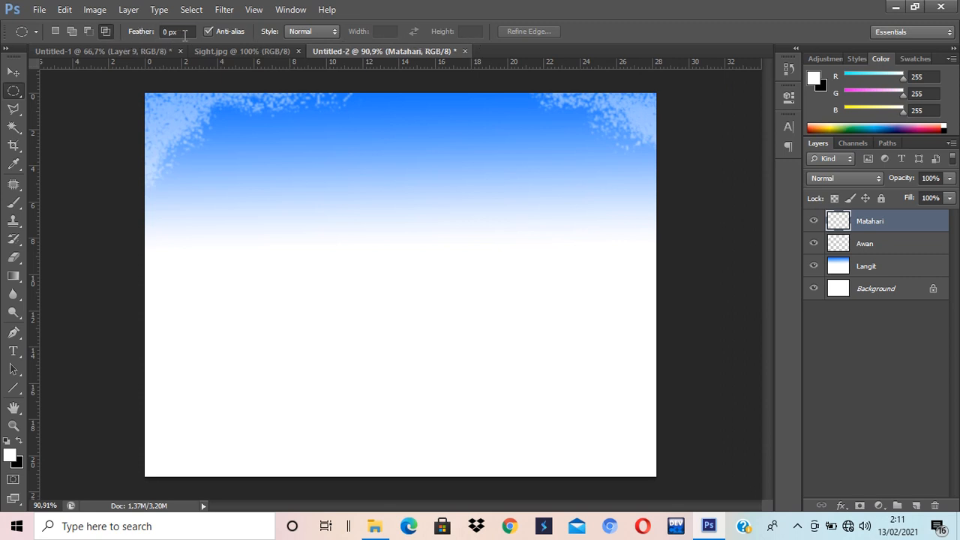
Step: Set the marquee feather to 10 px and draw a circular selection about 6.56 cm wide near the middle of the canvas
drag(184, 34, 129, 36)
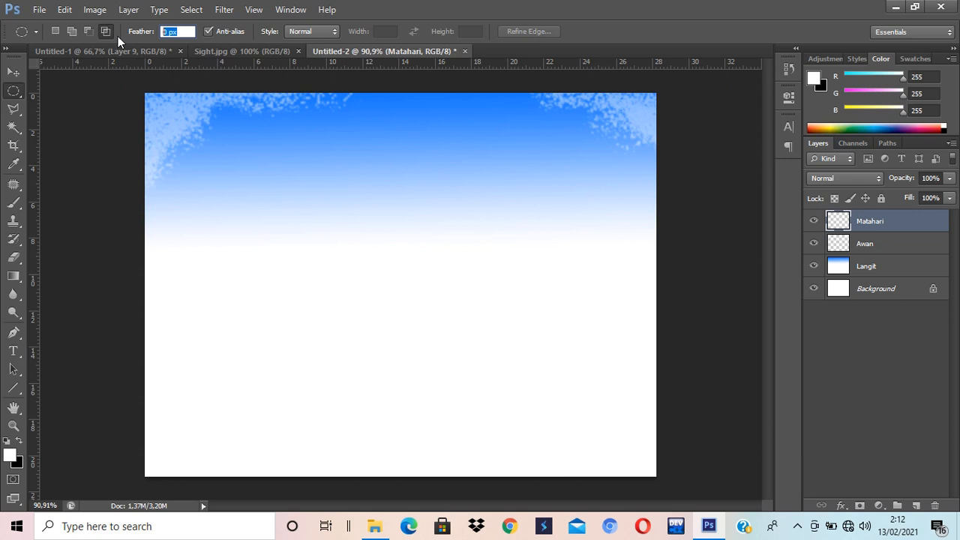
text(10)
key(Return)
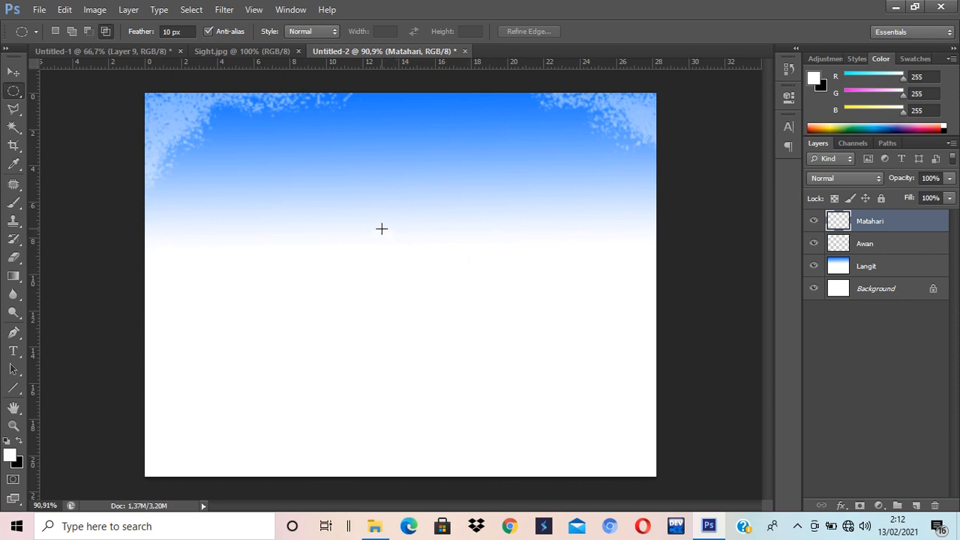
drag(377, 222, 509, 342)
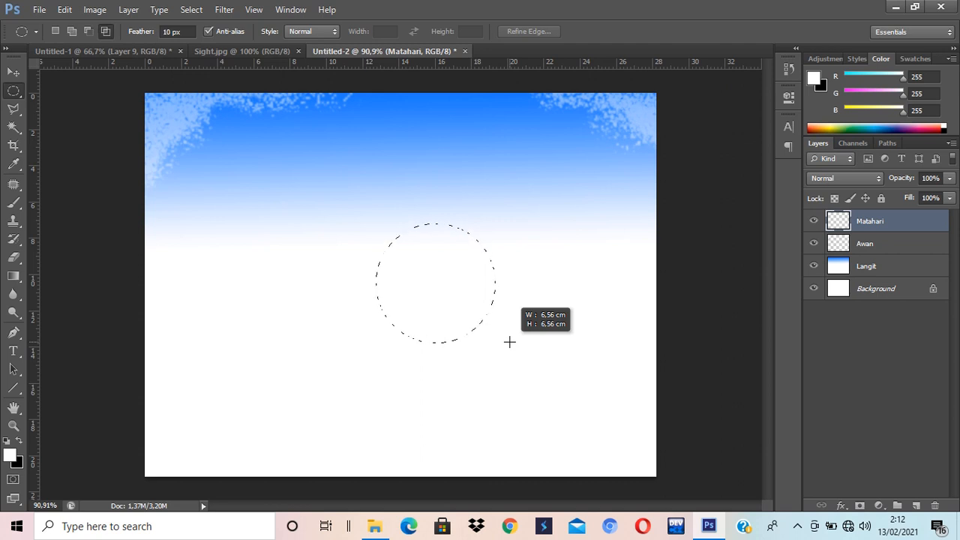
drag(509, 342, 509, 342)
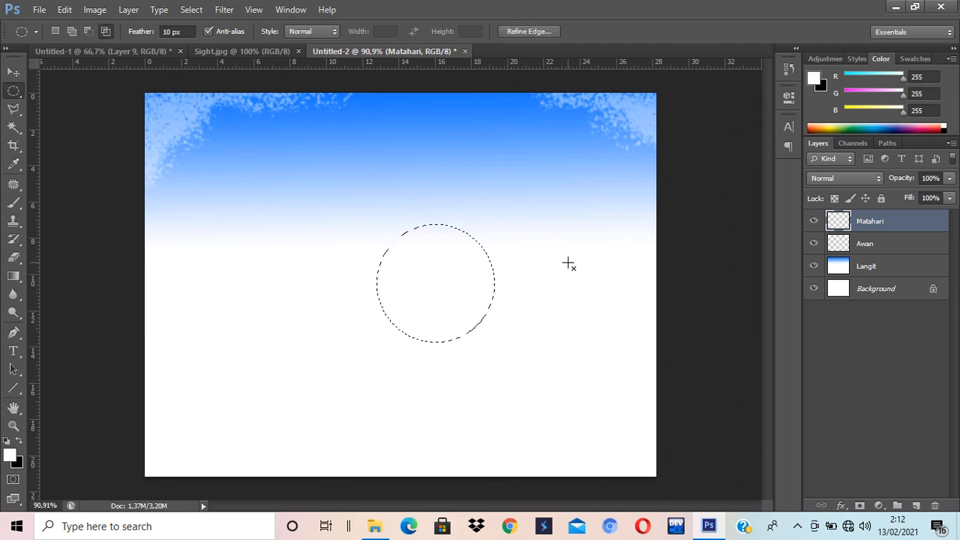
Step: Transform the circular selection, enlarge it slightly and apply the change
click(191, 10)
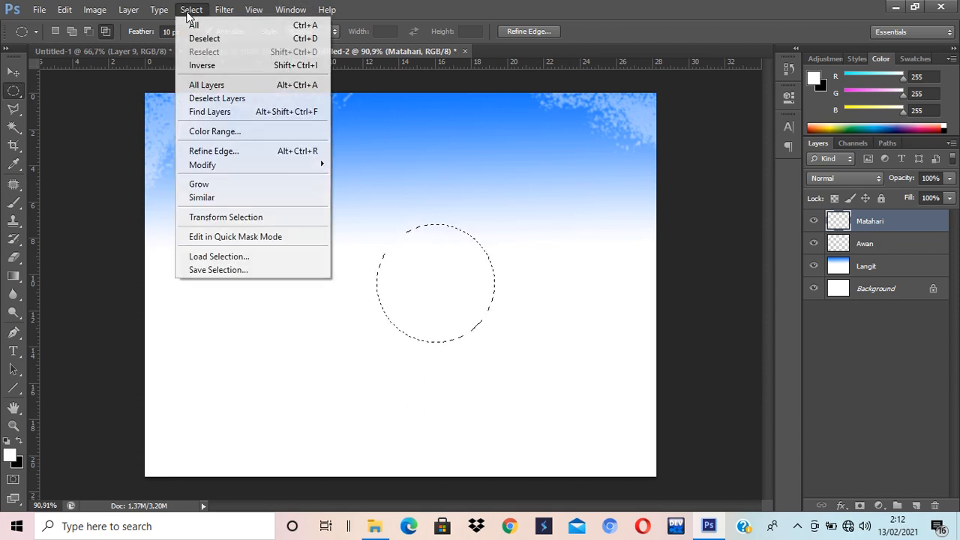
click(228, 217)
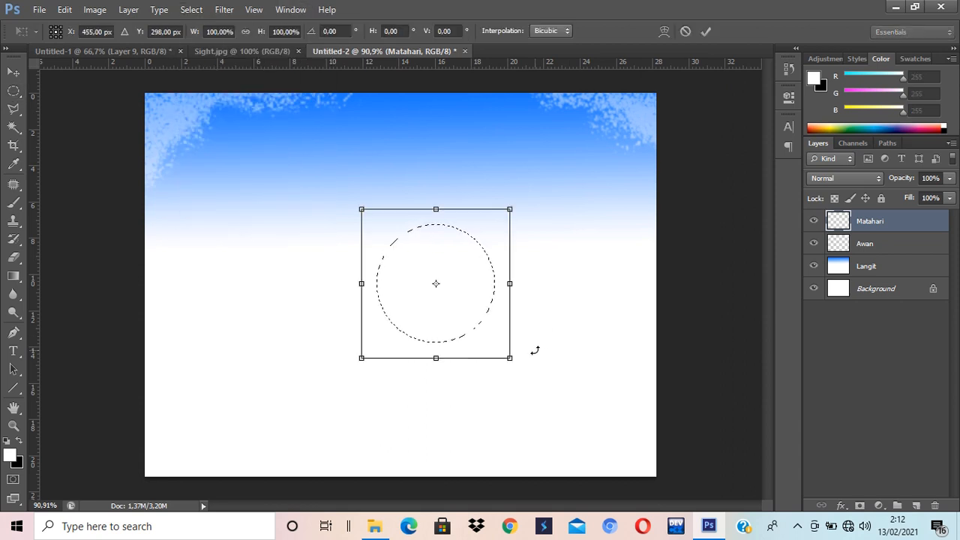
alt+click(509, 357)
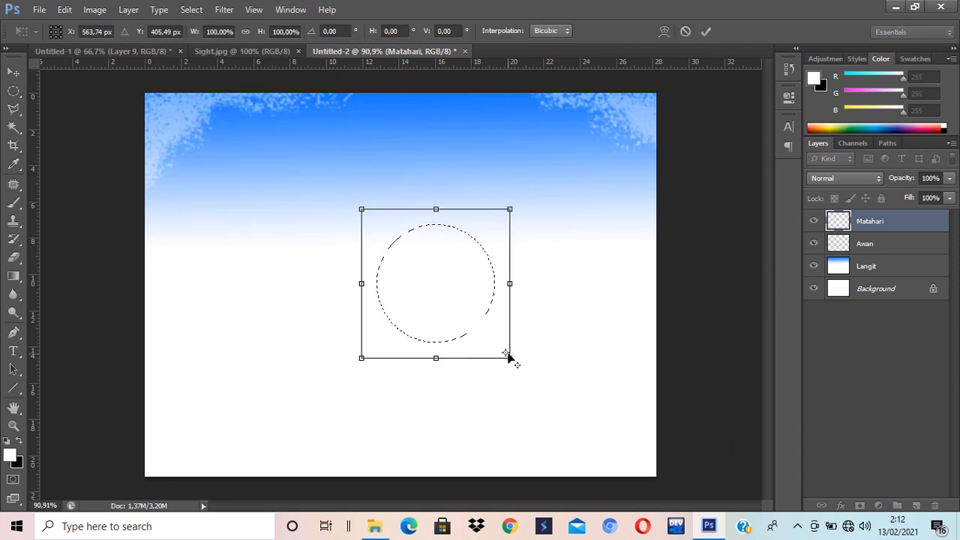
key(ctrl+z)
mouse_move(503, 348)
mouse_down()
mouse_move(509, 341)
mouse_move(487, 327)
mouse_move(512, 362)
mouse_up()
key(Return)
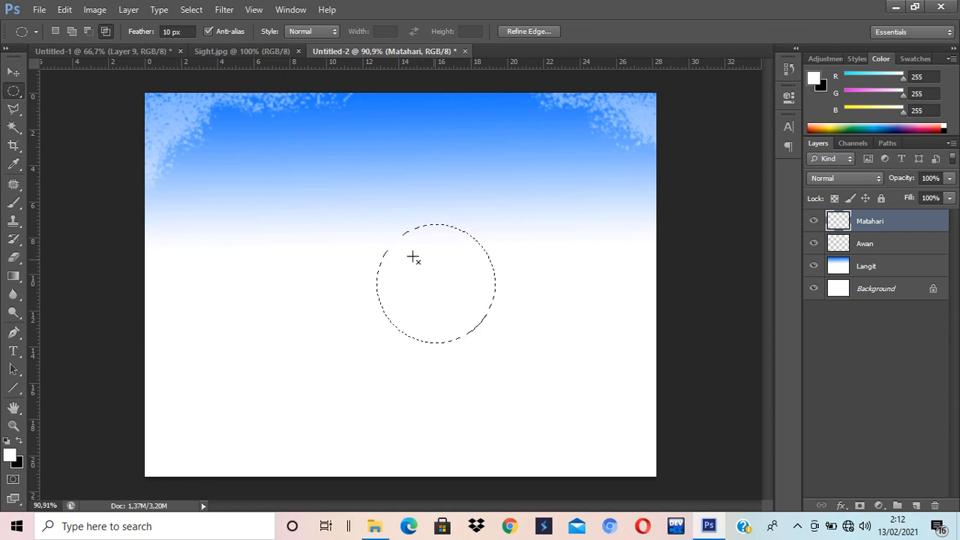
Step: Choose the Gradient tool in radial mode and load the Black, White preset as the gradient to edit
click(13, 276)
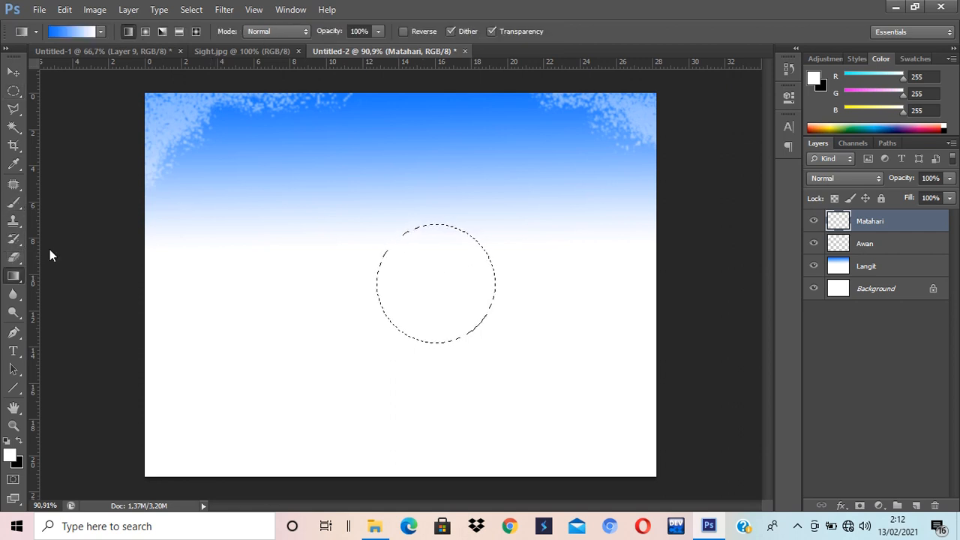
click(145, 33)
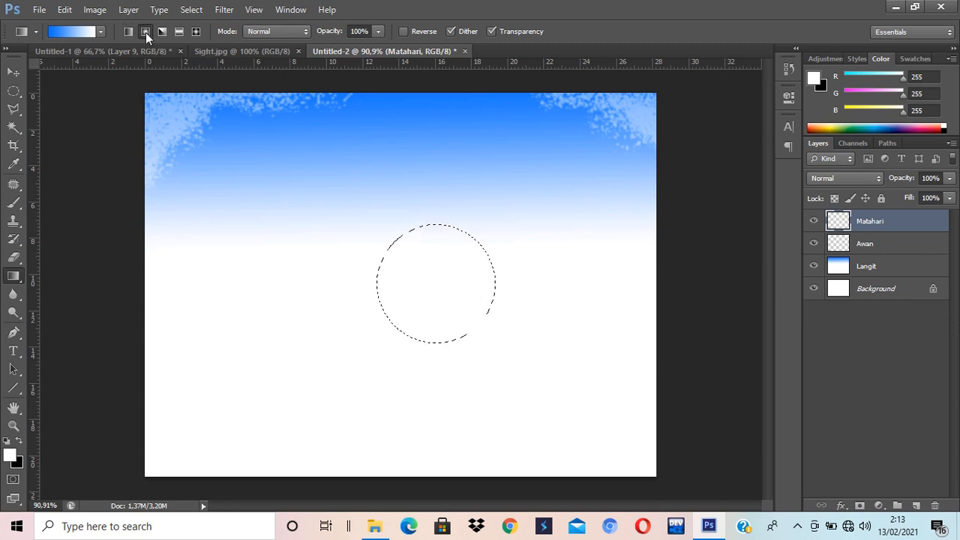
click(89, 31)
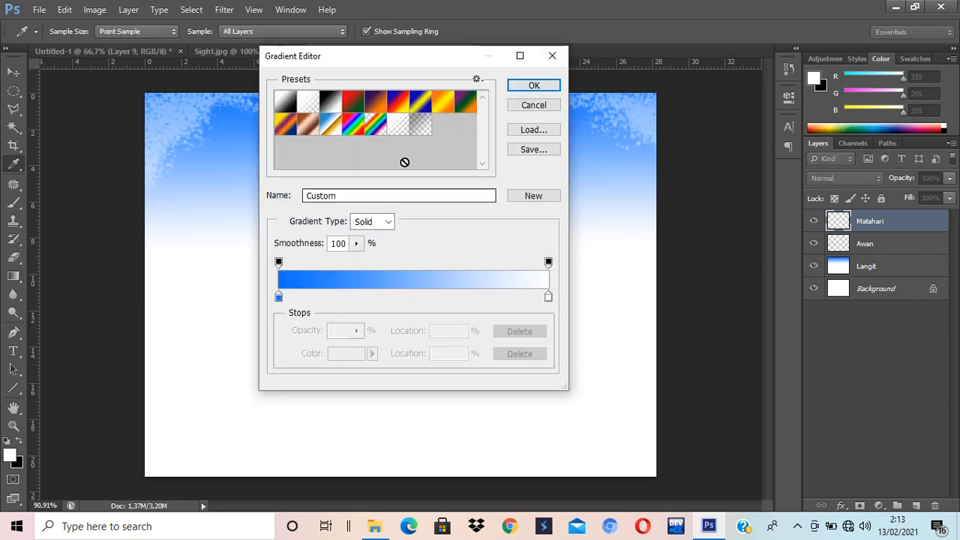
click(333, 99)
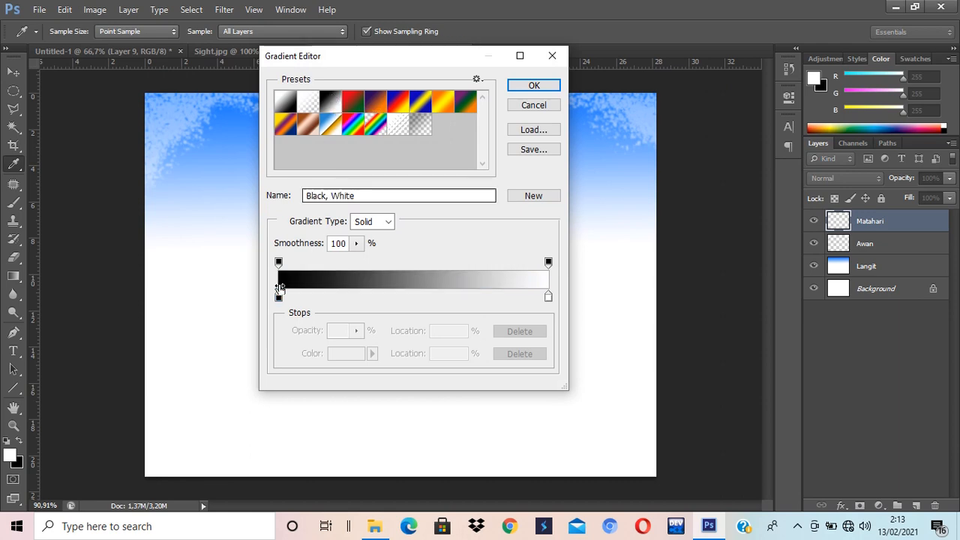
Step: Set the gradient's starting colour stop to dark orange, ce9100
click(279, 297)
double_click(278, 296)
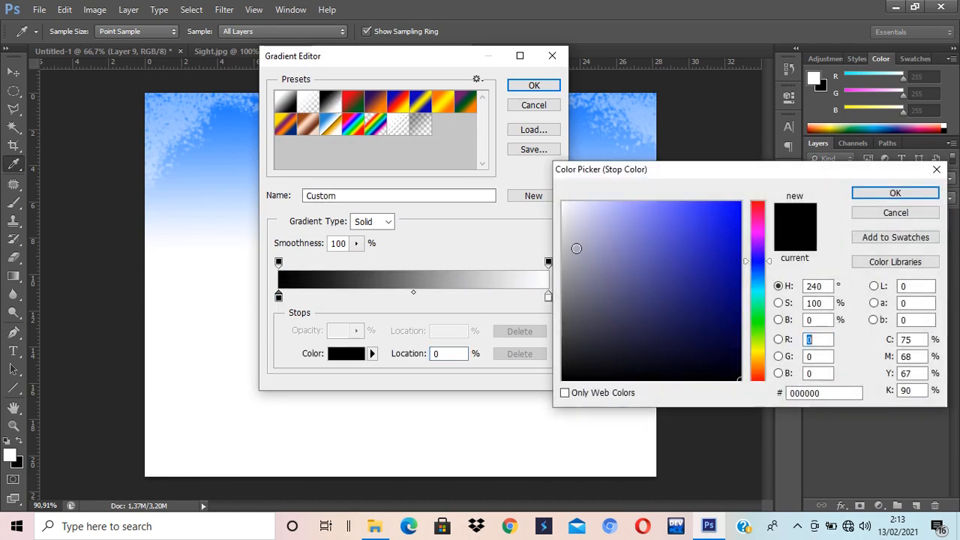
click(757, 359)
click(757, 364)
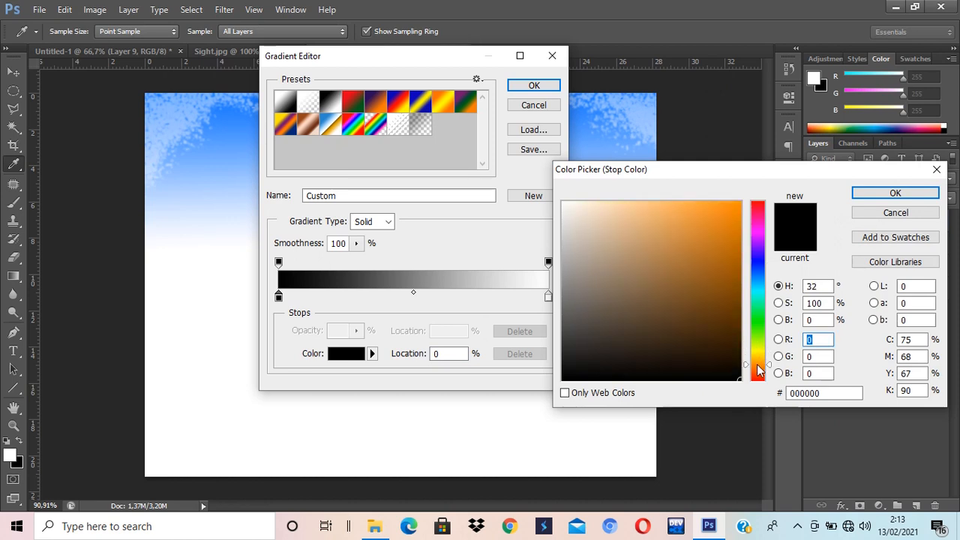
mouse_move(713, 267)
mouse_down()
mouse_move(713, 285)
mouse_move(720, 259)
mouse_move(727, 283)
mouse_up()
click(757, 358)
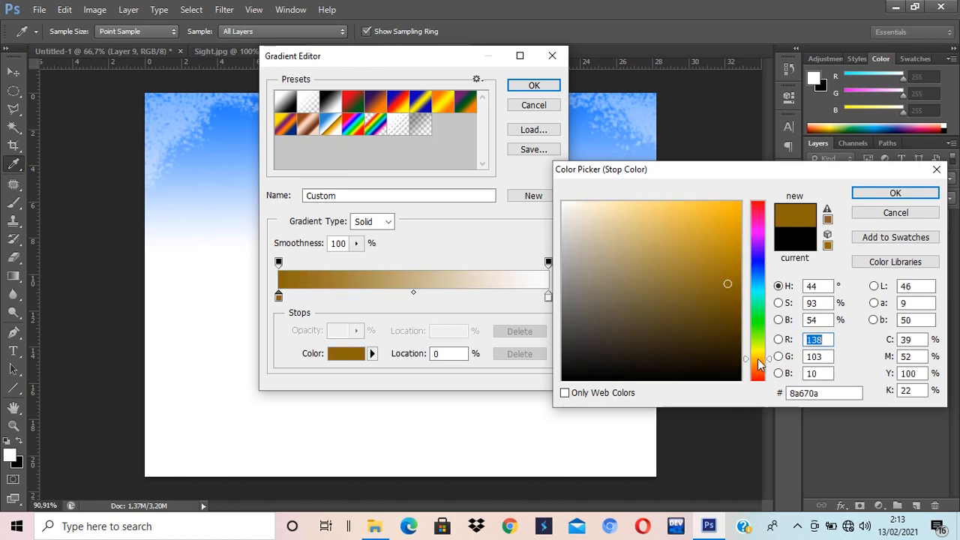
click(757, 364)
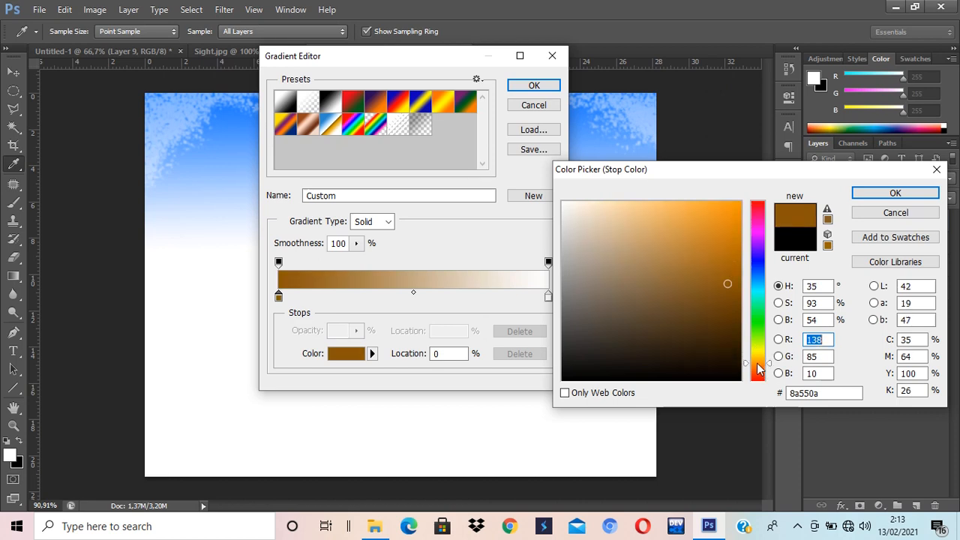
drag(757, 365, 757, 359)
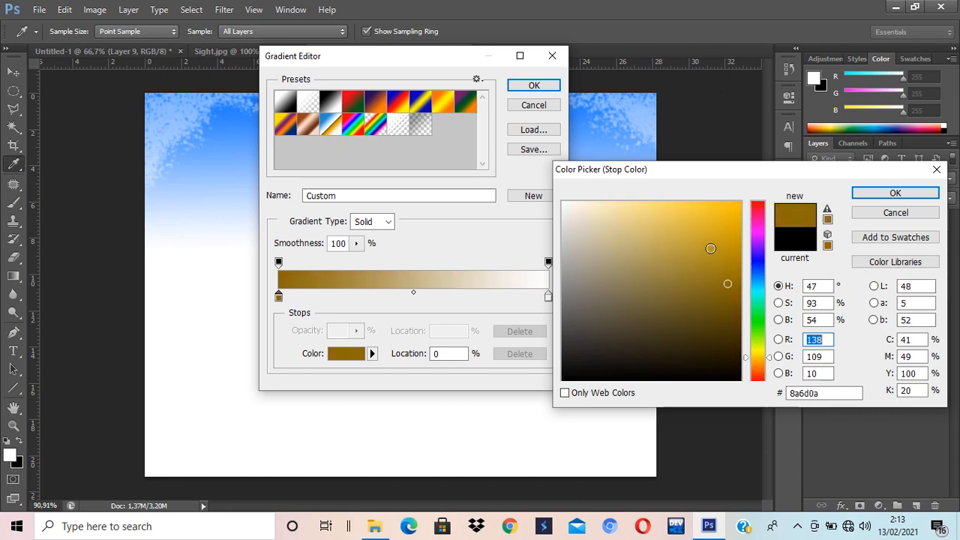
mouse_move(713, 250)
mouse_down()
mouse_move(722, 231)
mouse_move(711, 253)
mouse_move(738, 271)
mouse_up()
click(758, 356)
drag(758, 360, 760, 365)
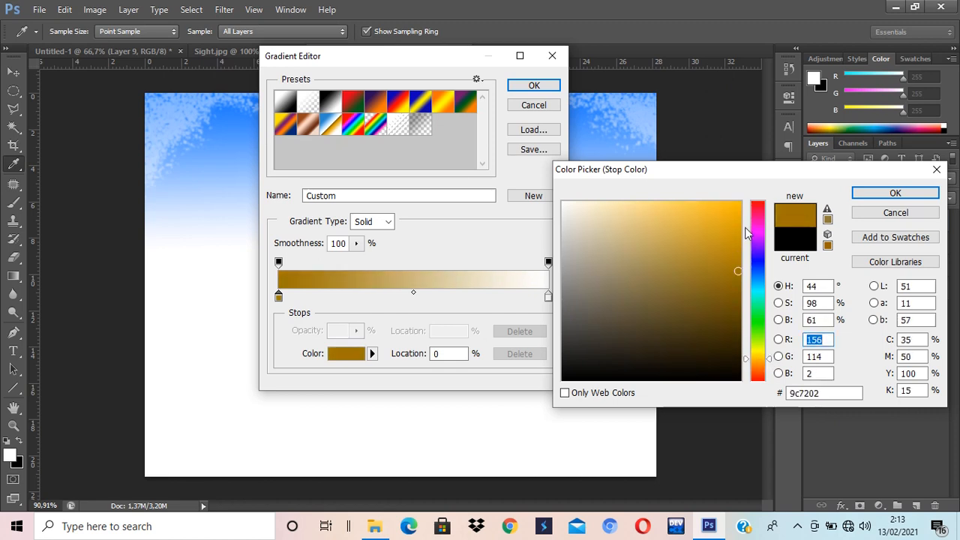
click(759, 353)
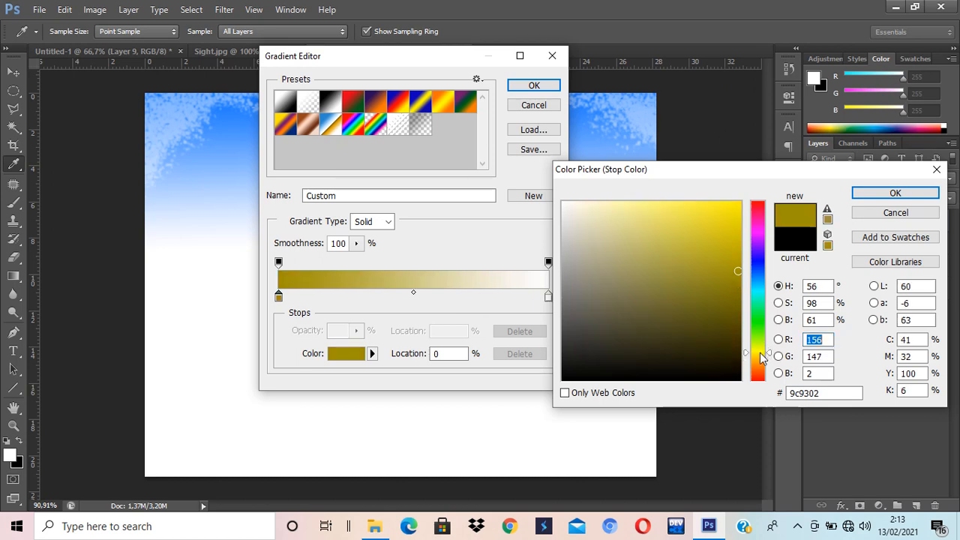
click(757, 359)
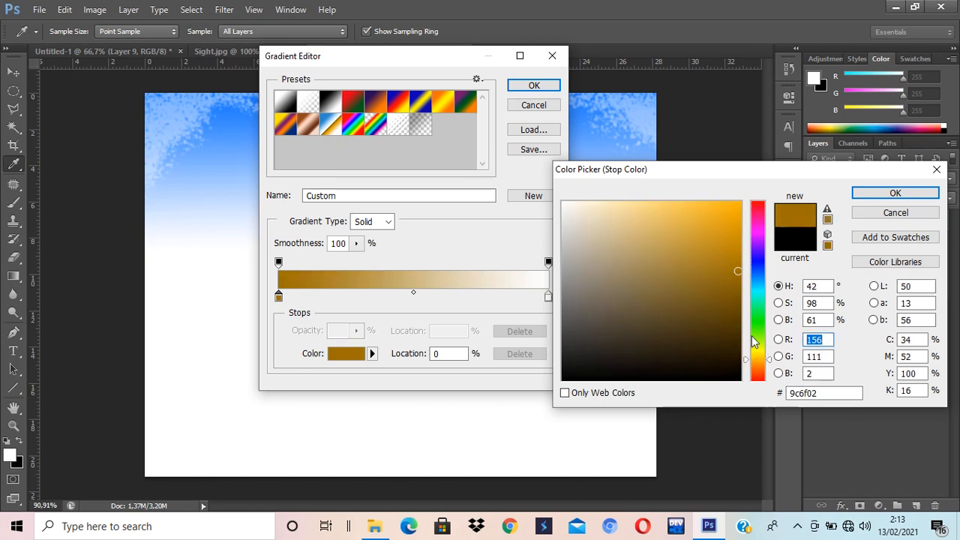
mouse_move(713, 244)
mouse_down()
mouse_move(755, 213)
mouse_move(759, 235)
mouse_up()
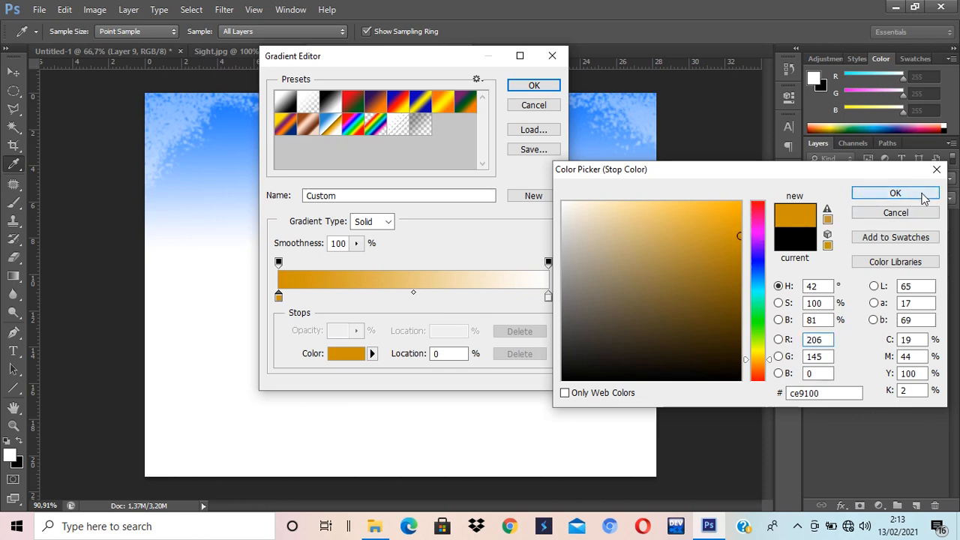
click(895, 193)
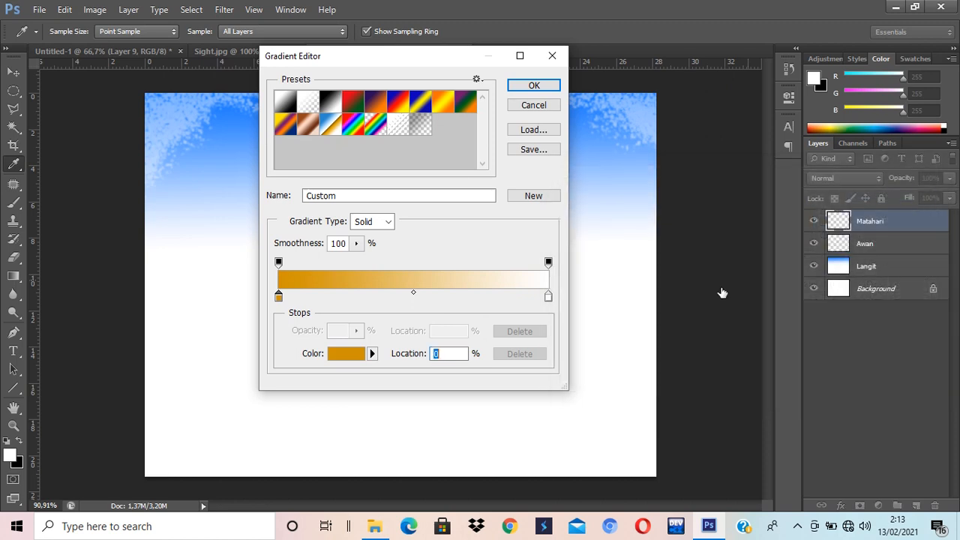
Step: Set the gradient's end colour stop to bright yellow, fffc01
double_click(548, 297)
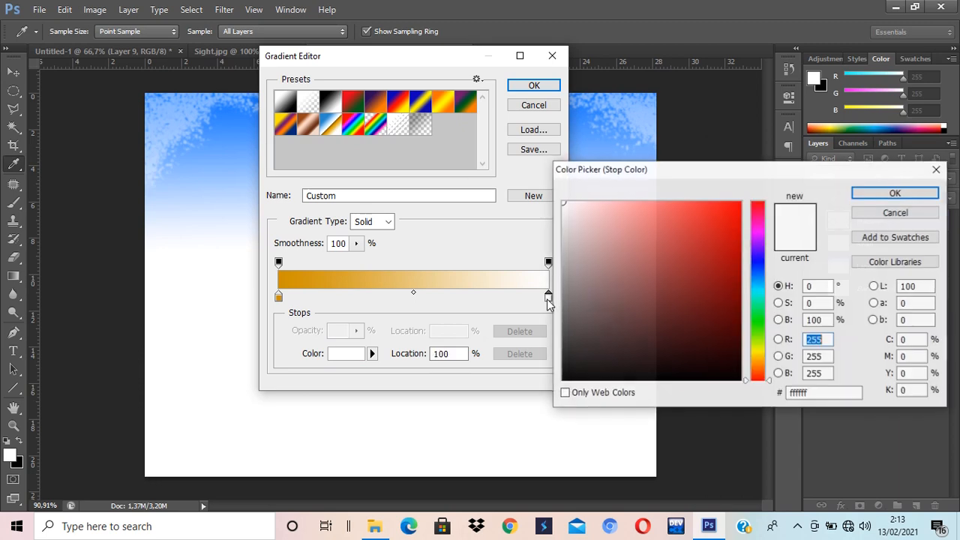
drag(757, 360, 757, 352)
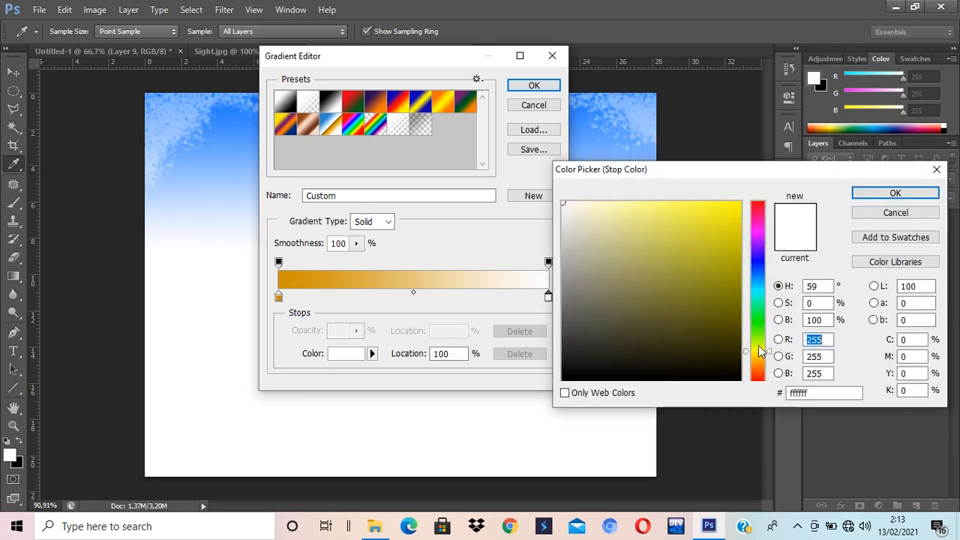
click(739, 198)
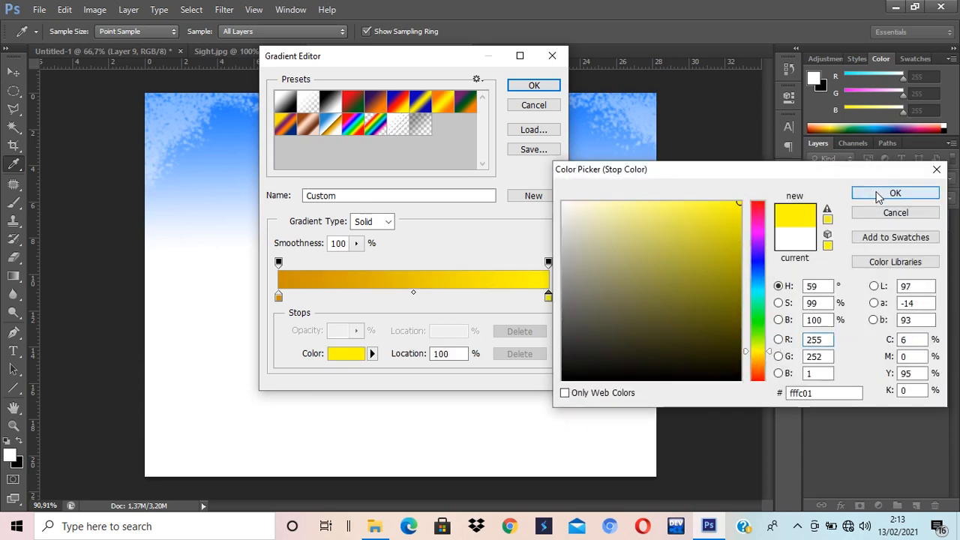
click(874, 194)
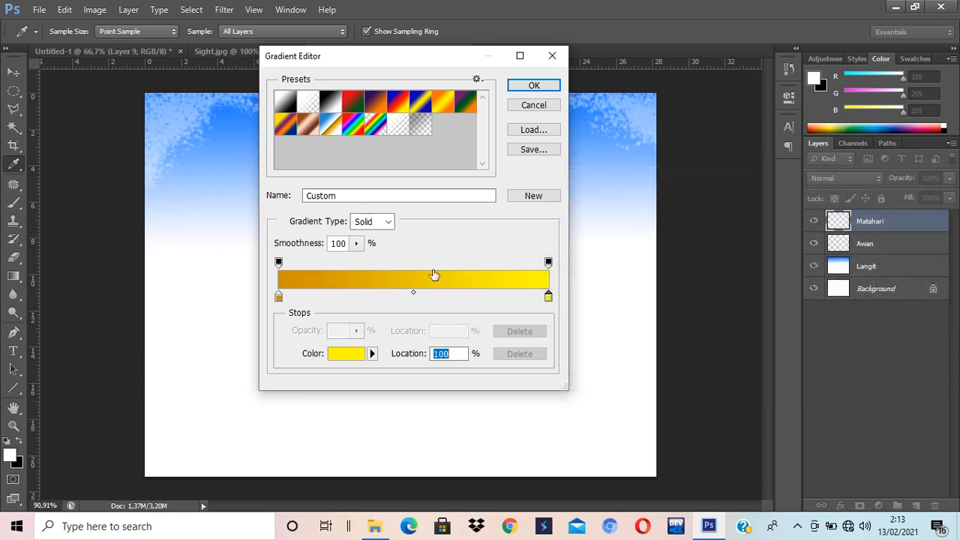
Step: Add a colour stop about a third of the way along the gradient, colour it orange ffb401, and accept the gradient
click(379, 297)
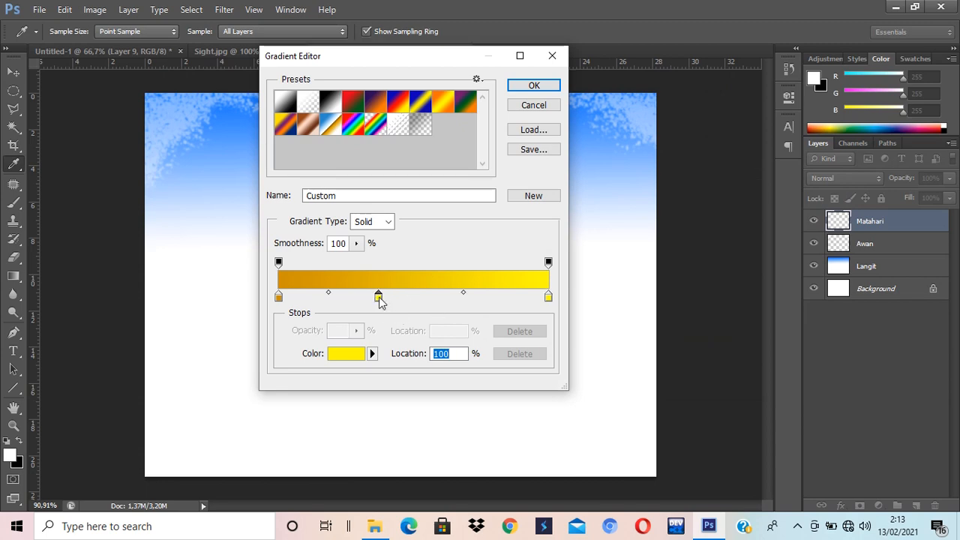
double_click(378, 297)
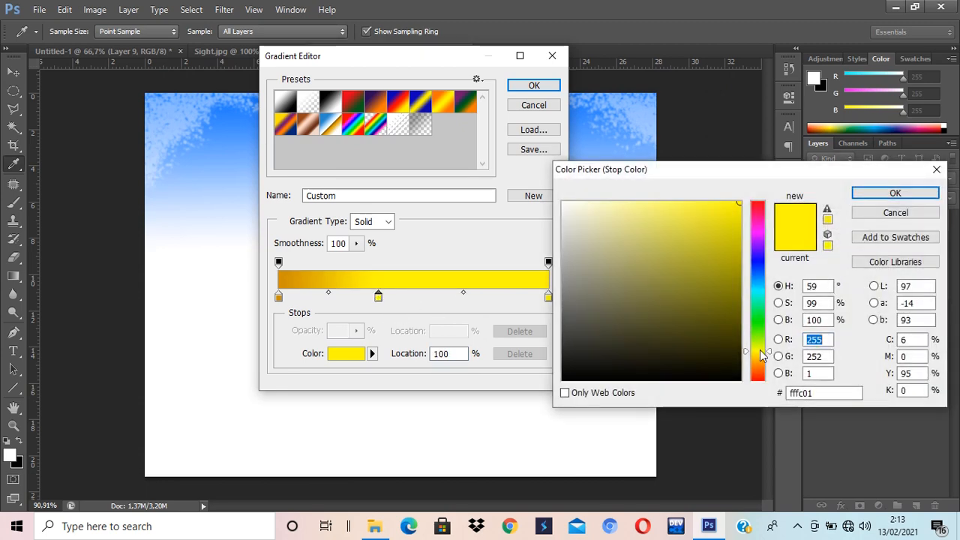
click(760, 350)
drag(760, 351, 760, 358)
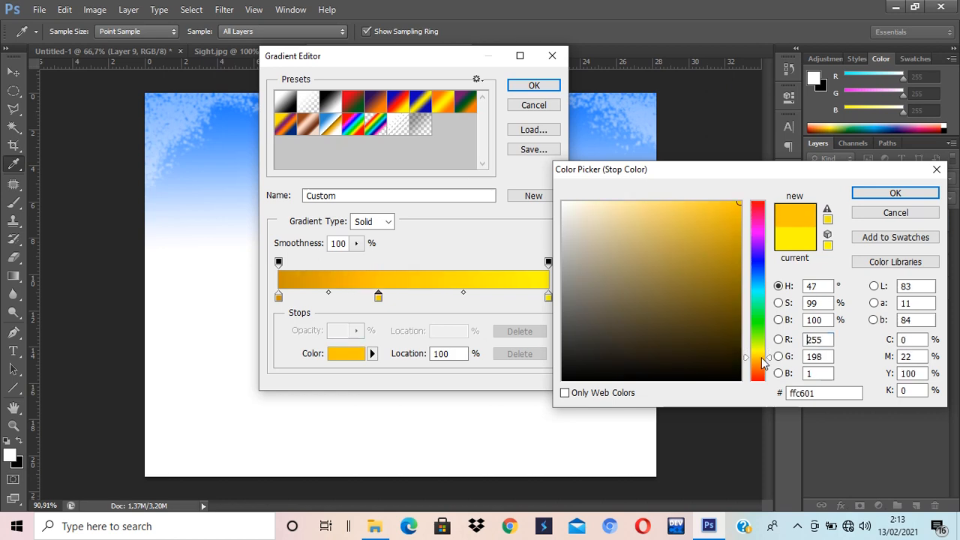
drag(762, 357, 763, 359)
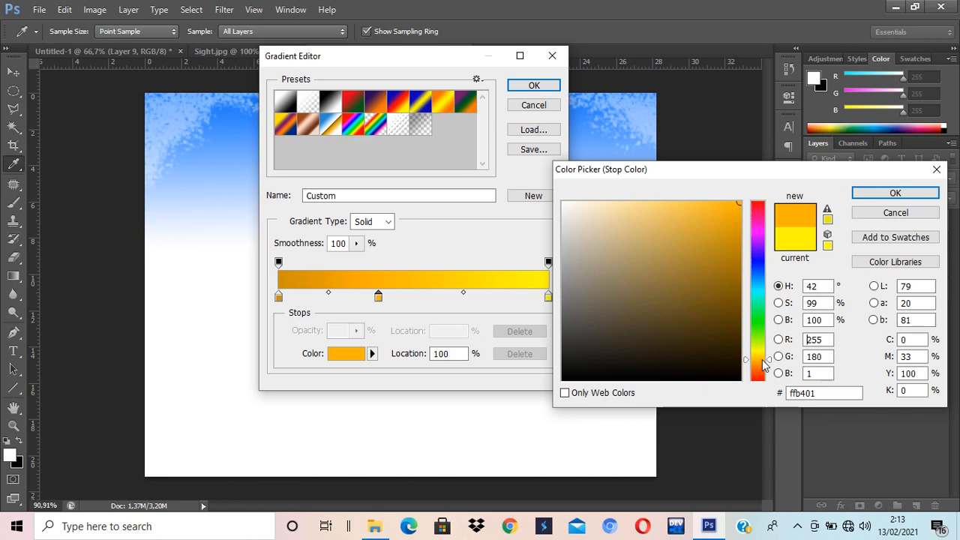
click(895, 193)
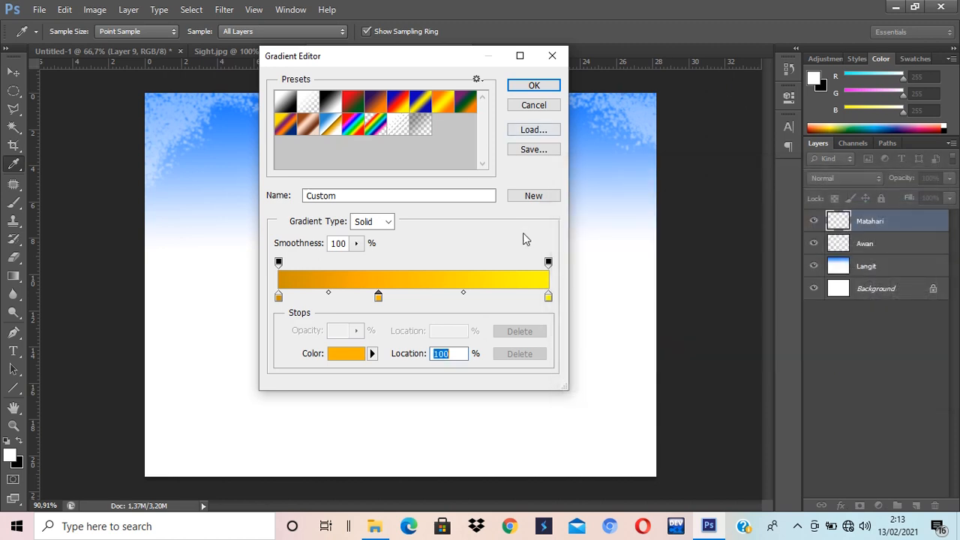
click(531, 87)
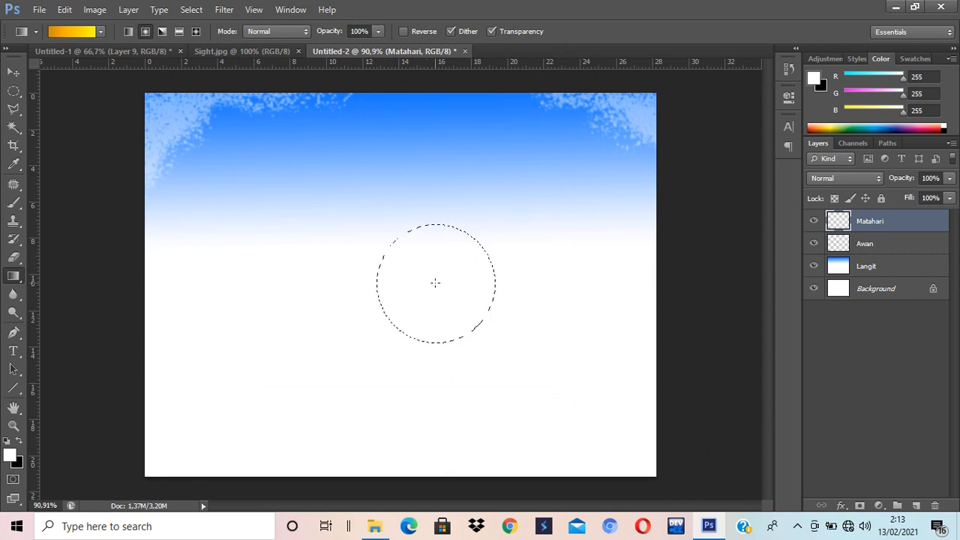
Step: Try radial gradient fills of different lengths and directions from the middle of the circular selection on the Matahari layer
drag(435, 281, 512, 216)
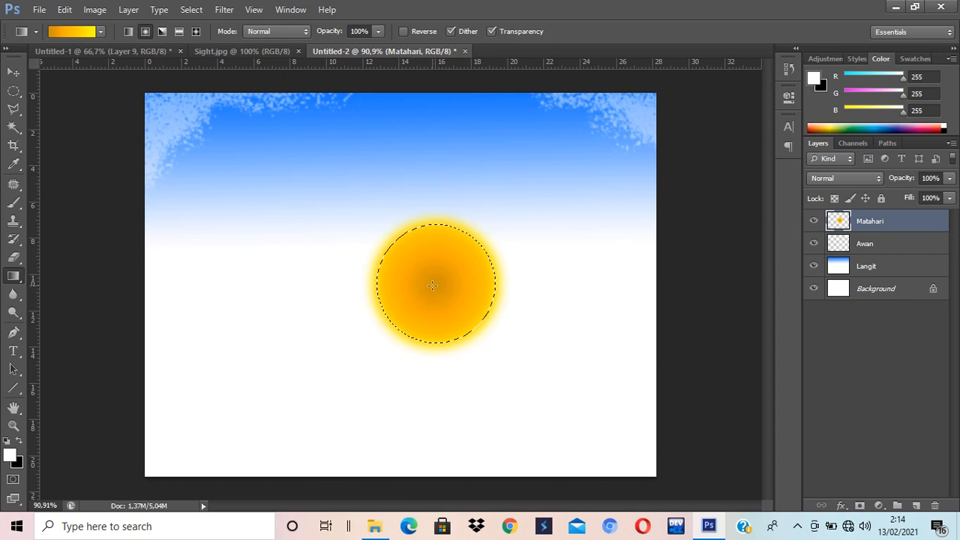
drag(498, 232, 500, 230)
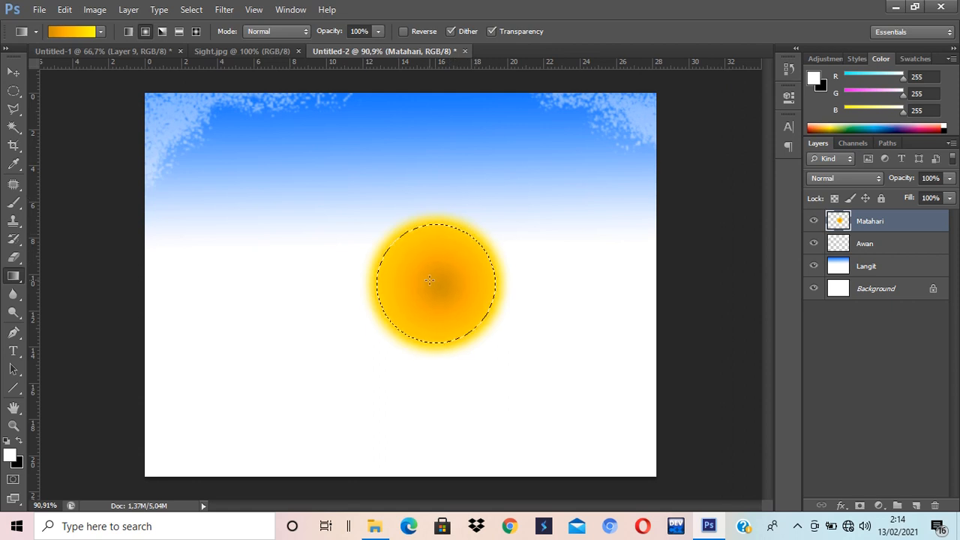
drag(457, 180, 457, 181)
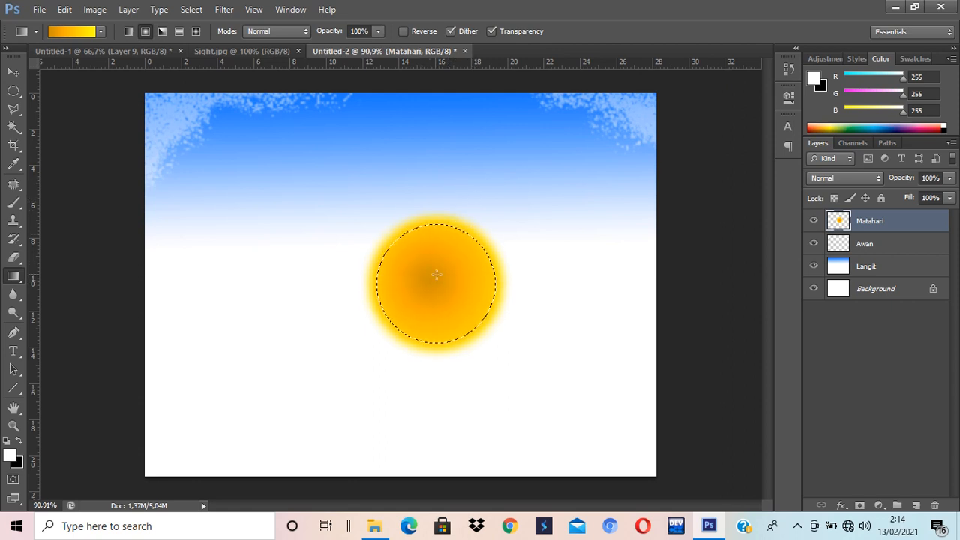
drag(436, 274, 480, 350)
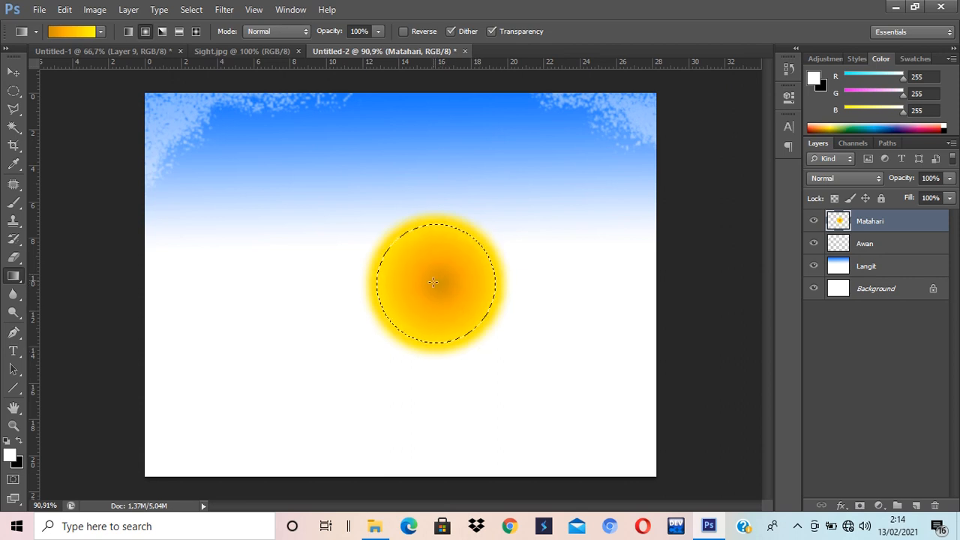
drag(432, 284, 465, 339)
Step: Undo all trial gradient fills on the Matahari layer, keeping the circular selection active
key(ctrl+d)
key(ctrl+z)
key(ctrl+alt+z)
key(ctrl+alt+z)
key(ctrl+alt+z)
key(ctrl+alt+z)
key(ctrl+alt+z)
key(ctrl+alt+z)
key(ctrl+alt+z)
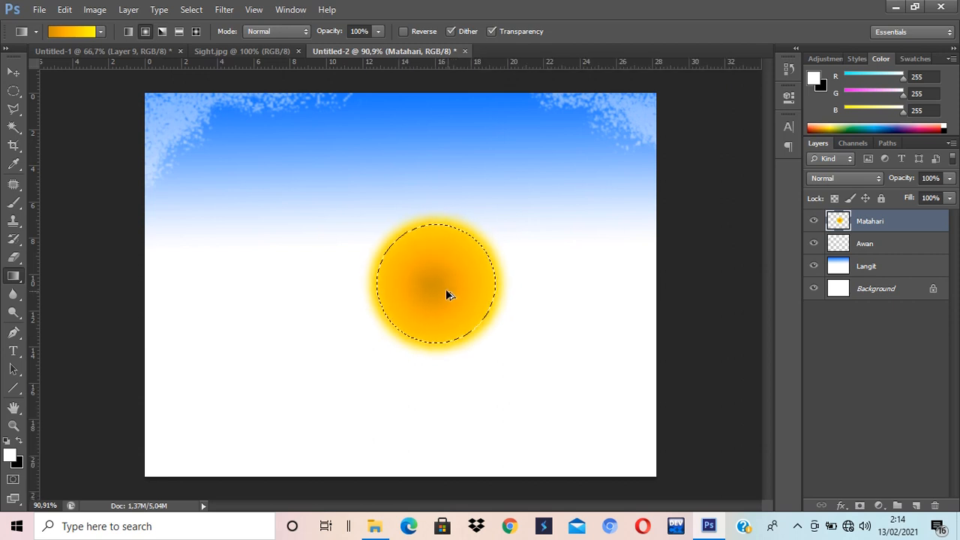
key(ctrl+alt+z)
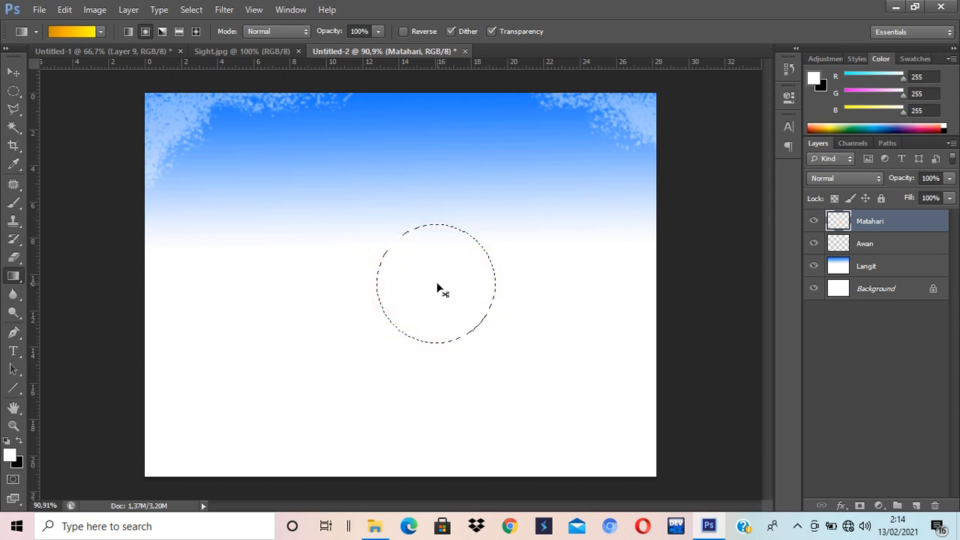
Step: Fill the circular selection with a short radial gradient running from its centre to about halfway toward its lower edge
drag(436, 283, 456, 312)
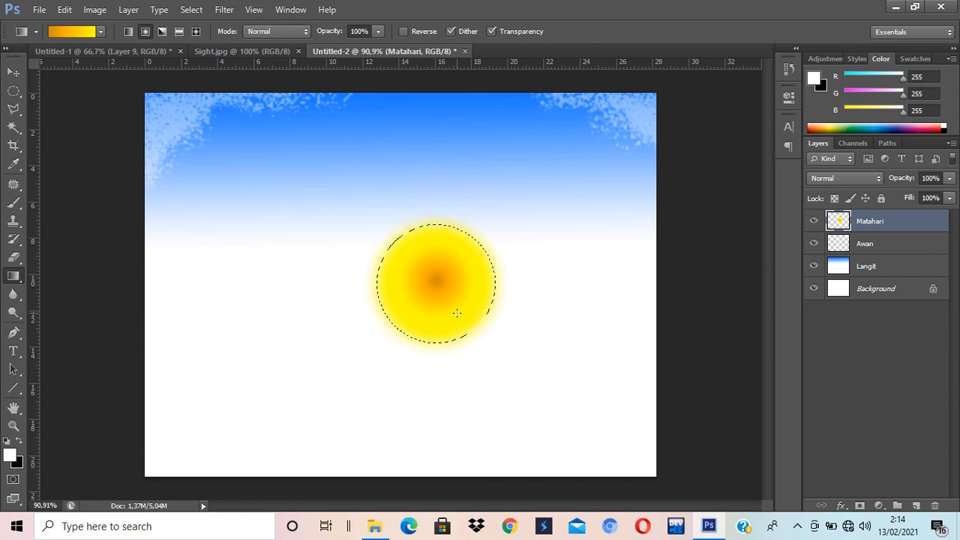
Step: Deselect the circular selection and add a new layer named Tanah above the Matahari layer
key(ctrl+d)
click(916, 505)
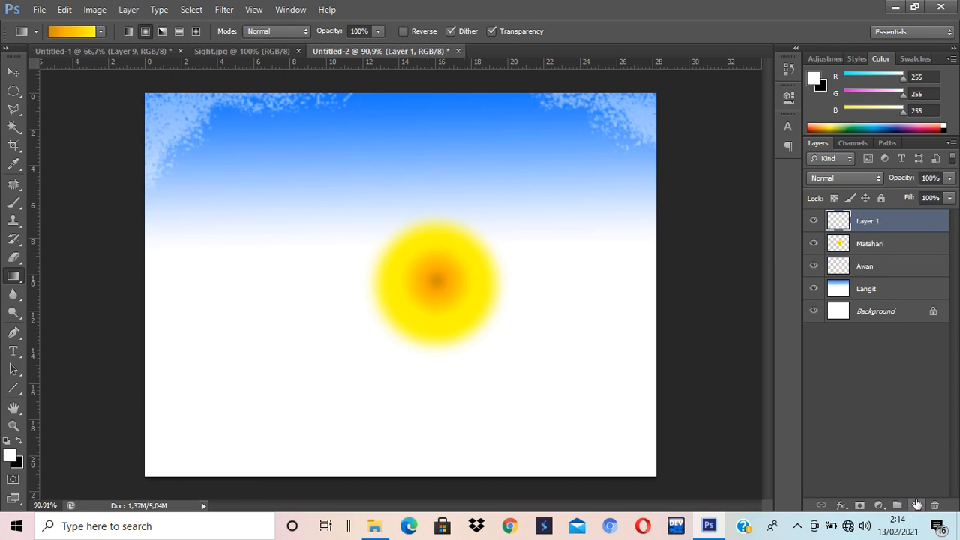
double_click(868, 222)
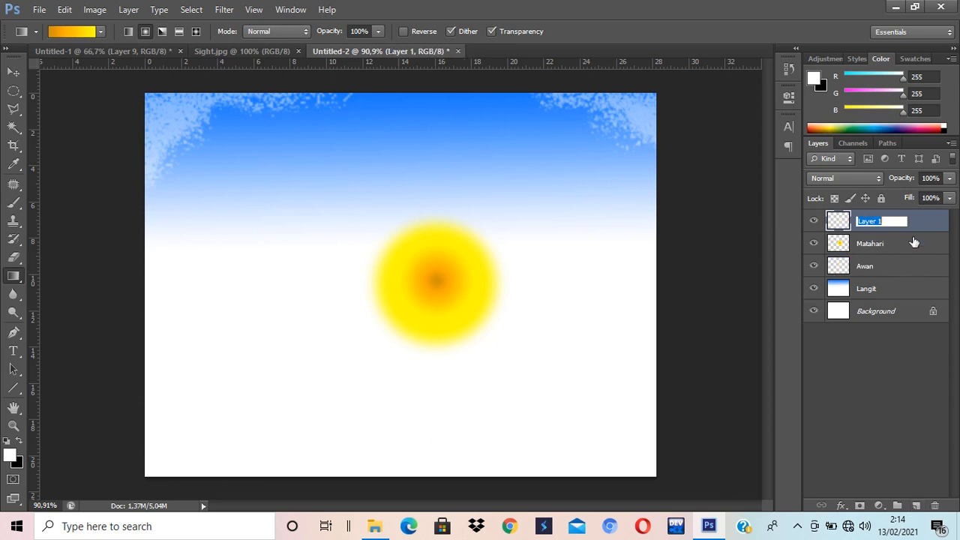
text(Tanah)
key(Return)
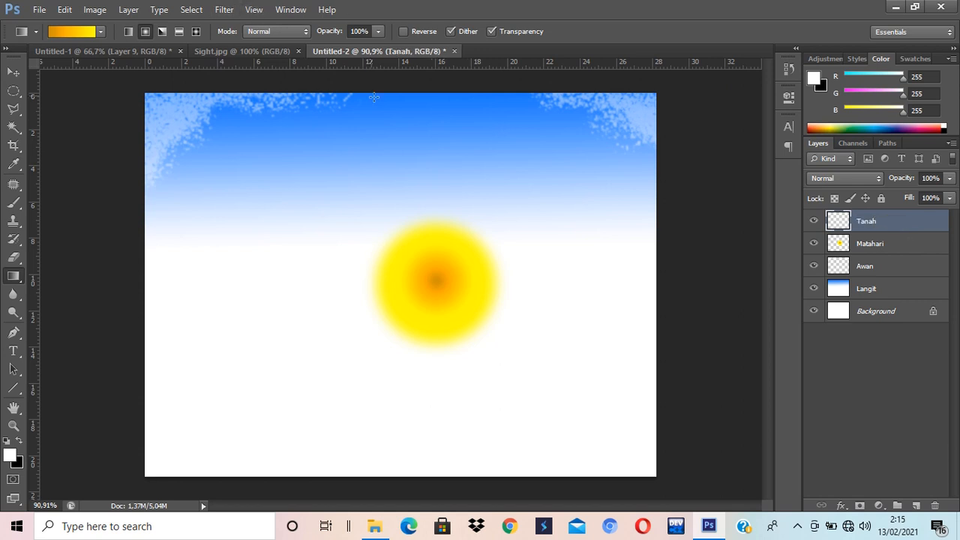
Step: Make a rectangular selection across the full canvas width, from about the sun's centre down to the canvas's lower edge
click(18, 97)
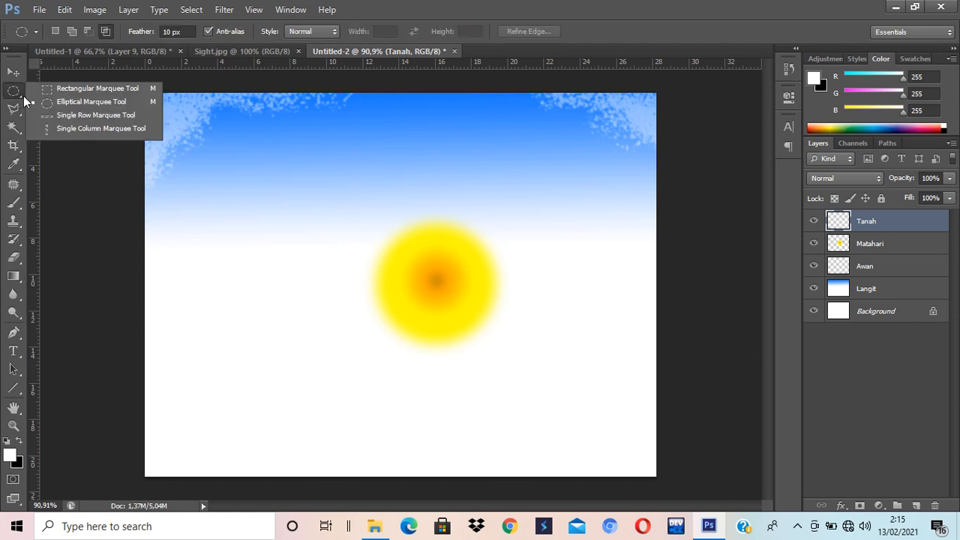
click(92, 89)
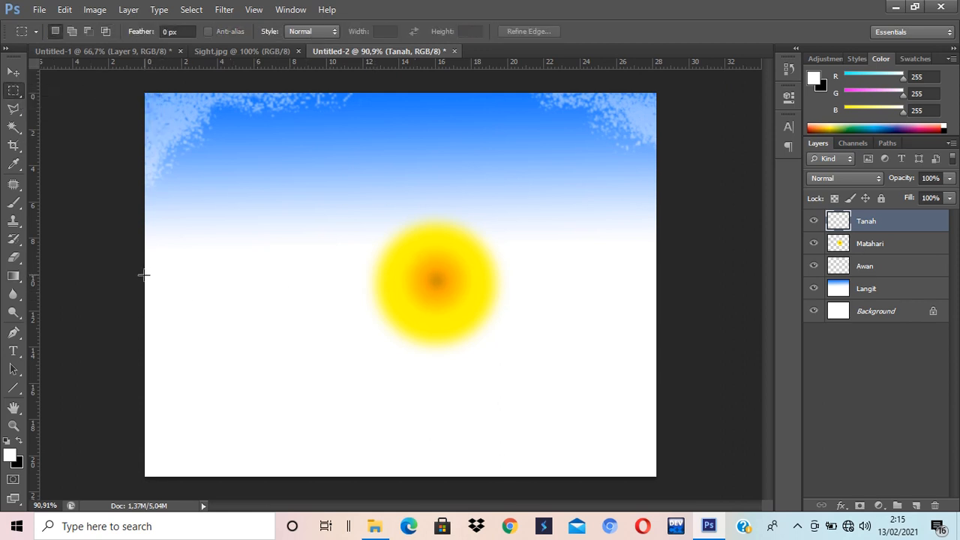
drag(144, 275, 689, 472)
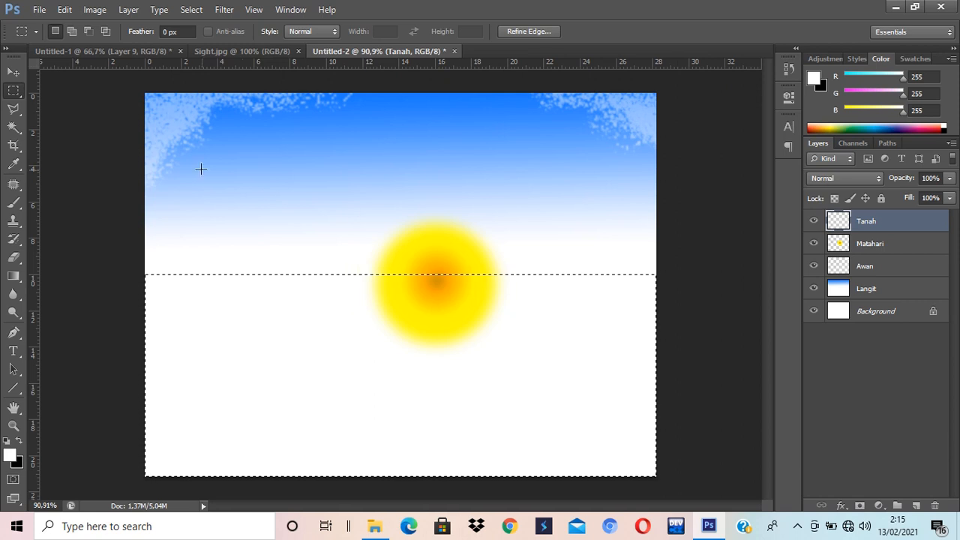
Step: Transform the rectangular selection by lowering its upper edge to about 89.56% height, and apply the transformation
click(197, 9)
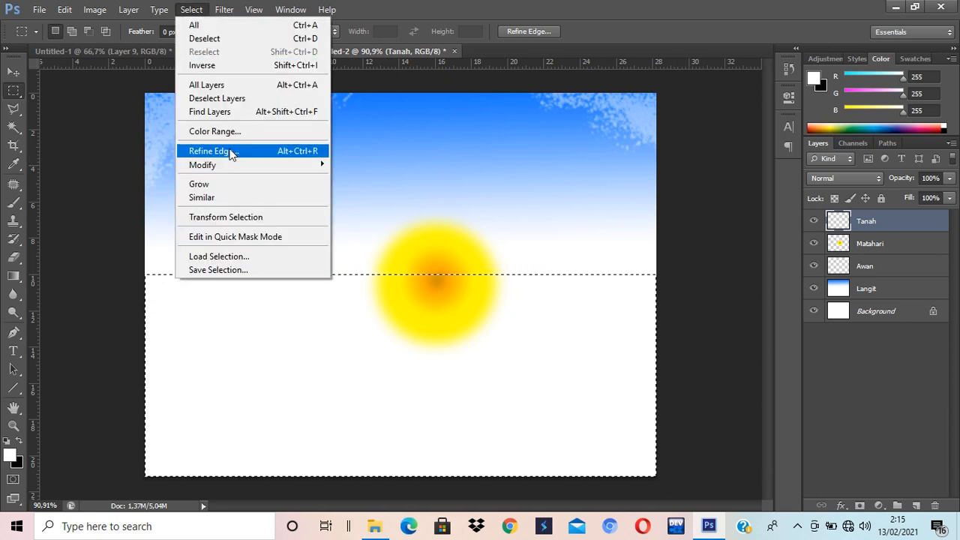
click(243, 222)
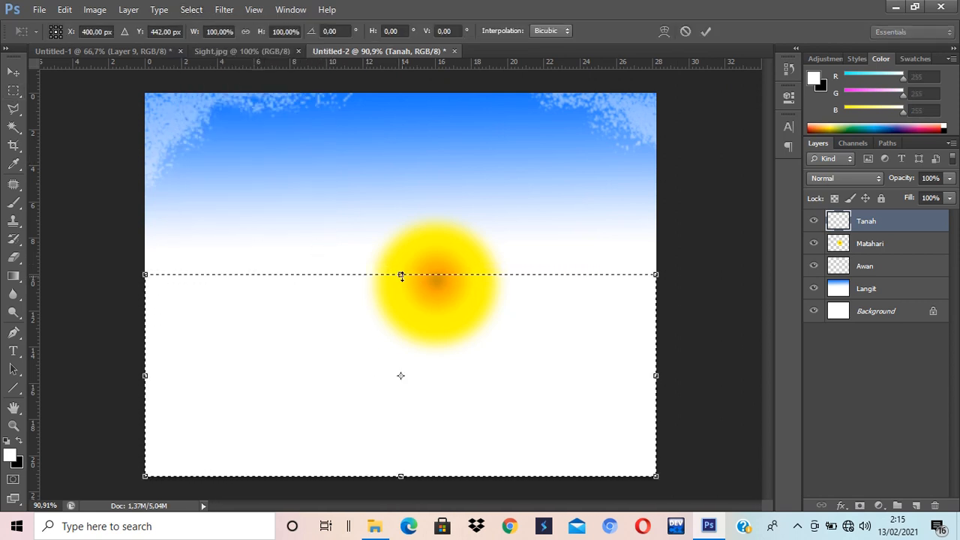
drag(401, 275, 400, 295)
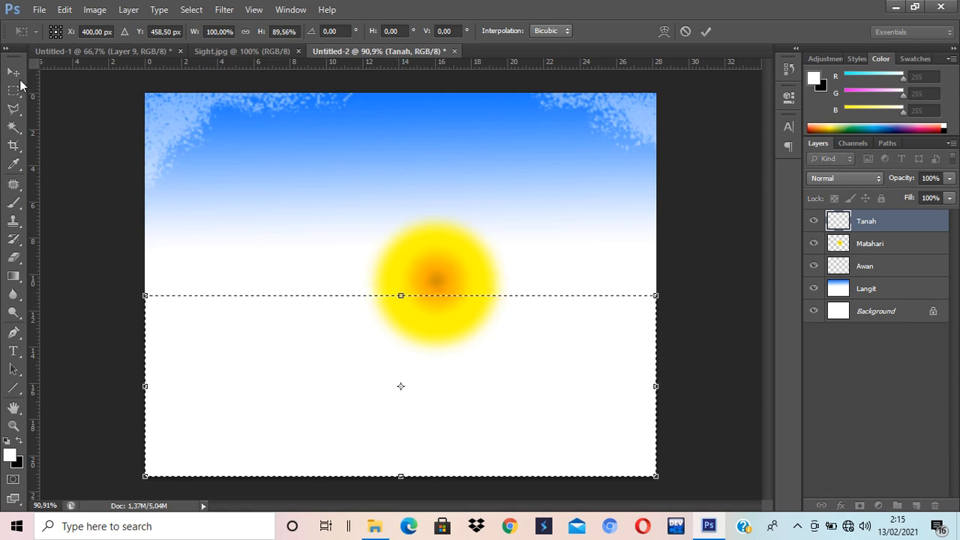
click(16, 78)
click(444, 211)
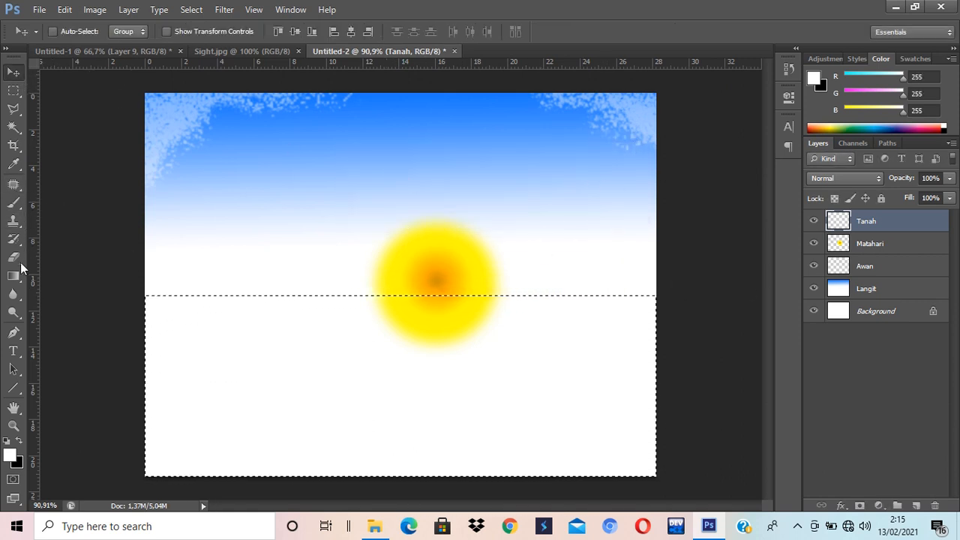
Step: Define a gradient from the Violet, Orange preset with its first colour stop changed to brown 742e0c, and accept it
click(13, 279)
click(81, 31)
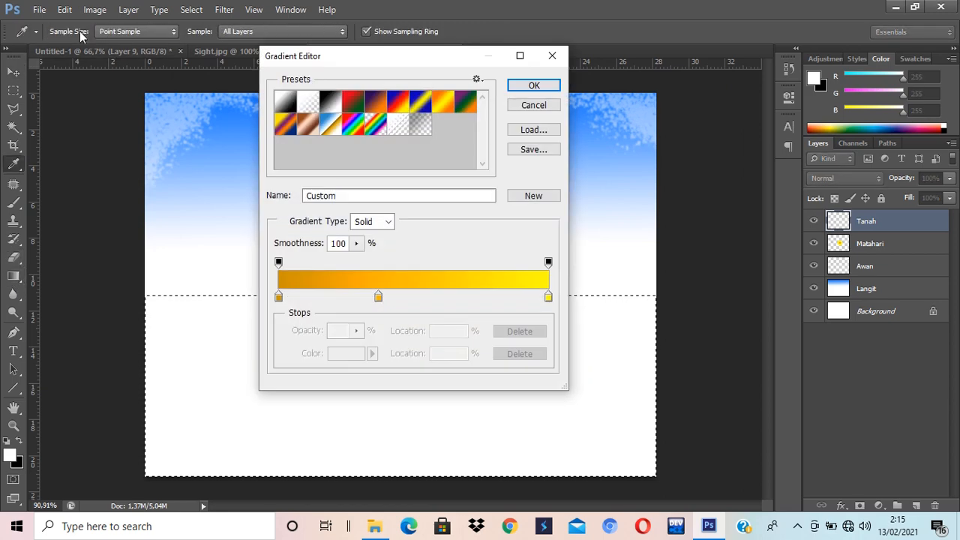
click(373, 109)
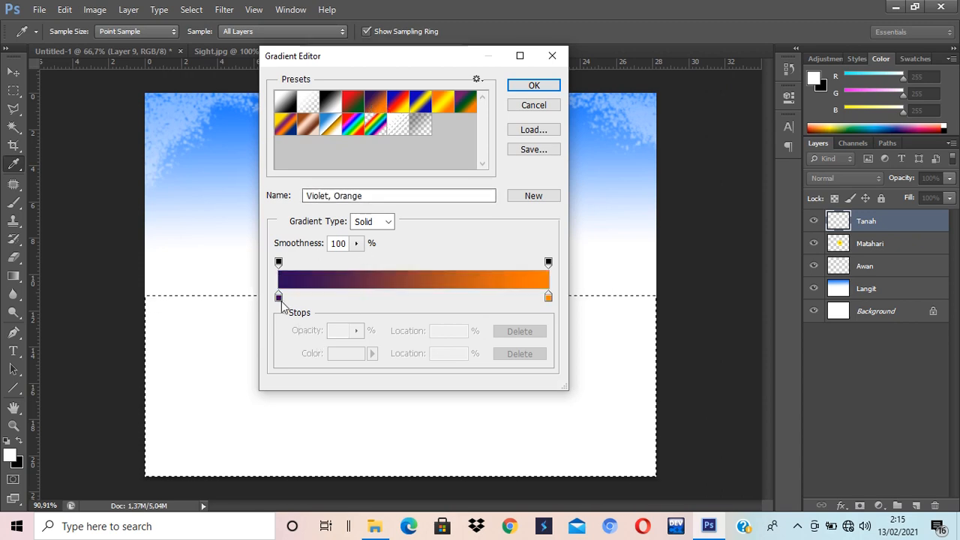
double_click(278, 297)
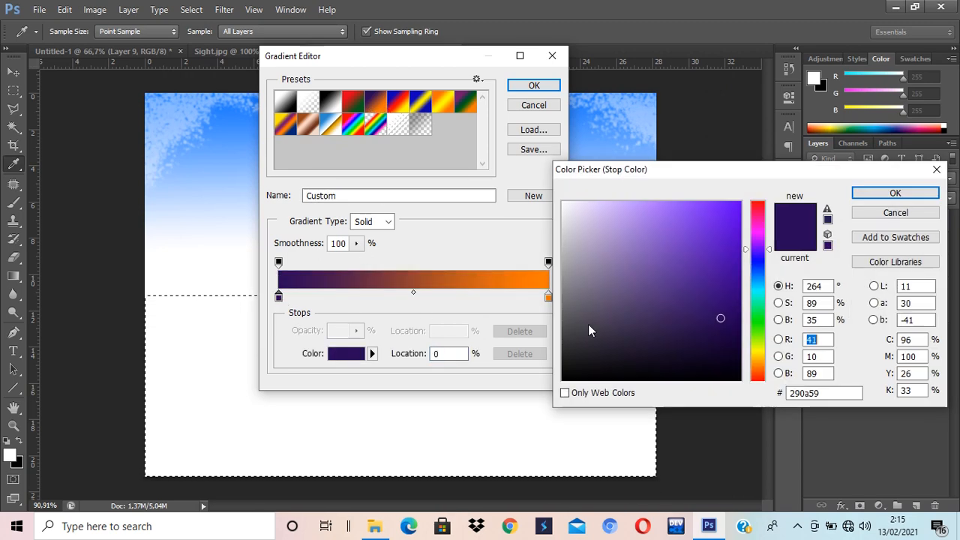
click(757, 370)
drag(720, 315, 722, 299)
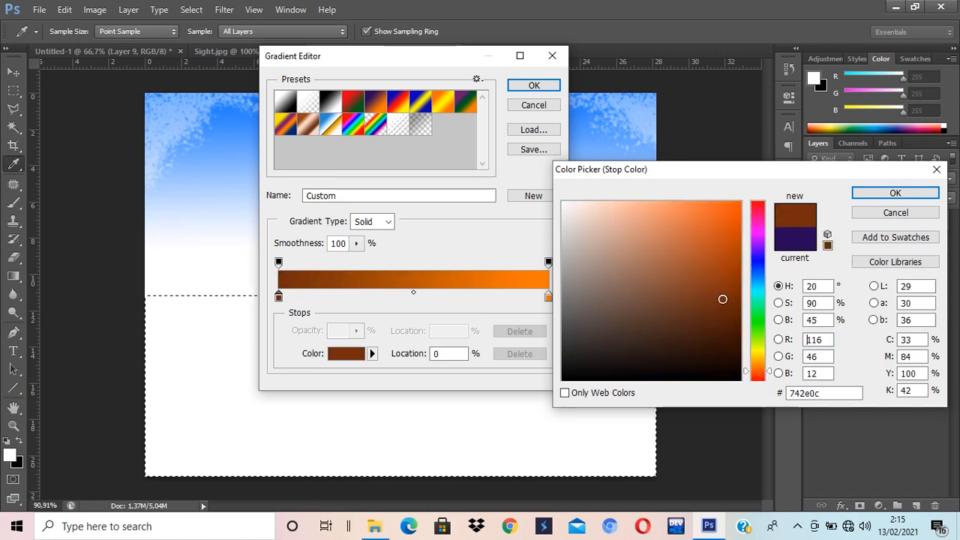
click(871, 193)
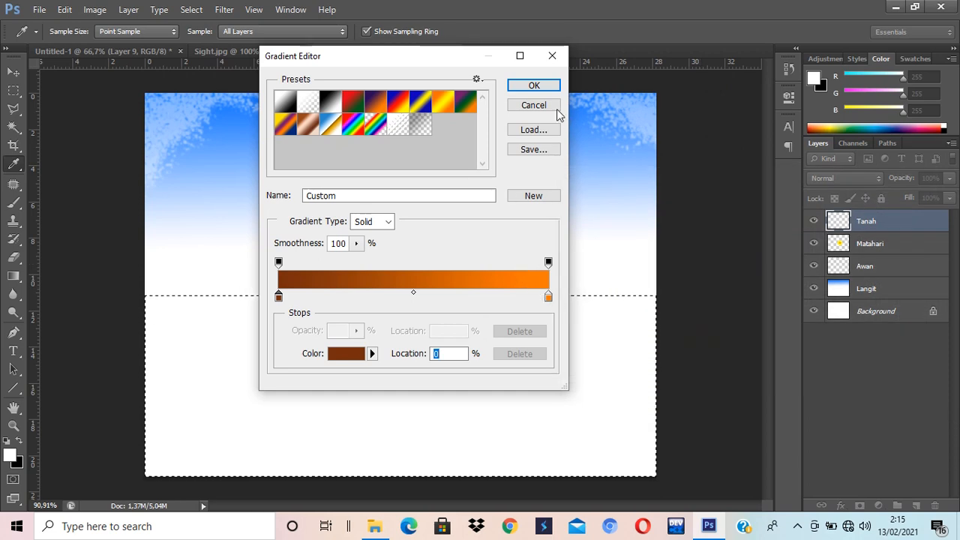
click(533, 86)
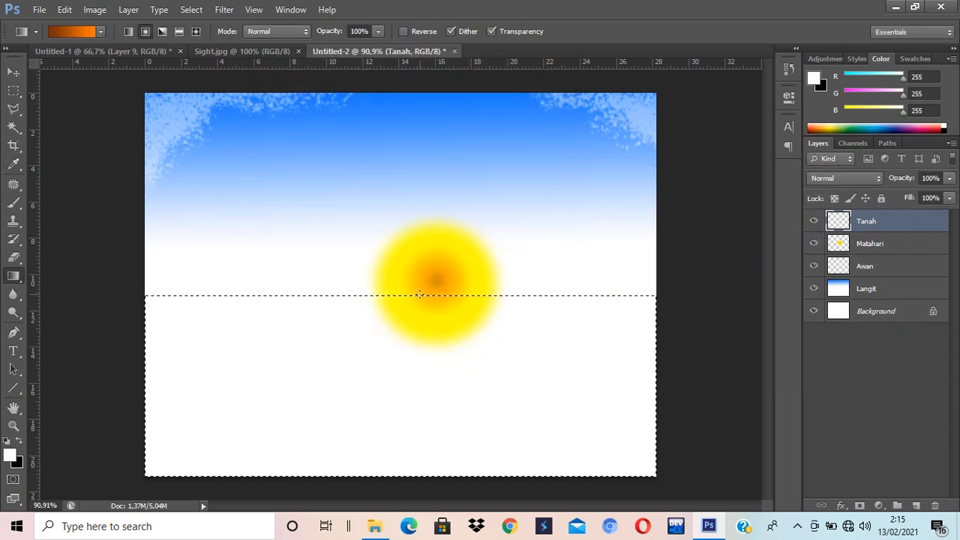
Step: Fill the selection on the Tanah layer with a linear gradient from its upper to its lower edge, undoing a radial trial, and deselect
drag(423, 326, 424, 474)
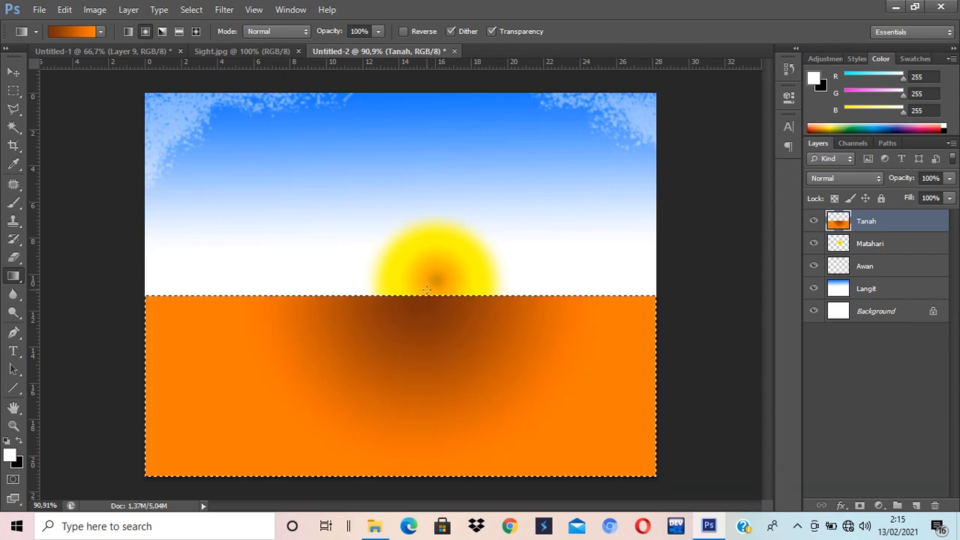
key(ctrl+z)
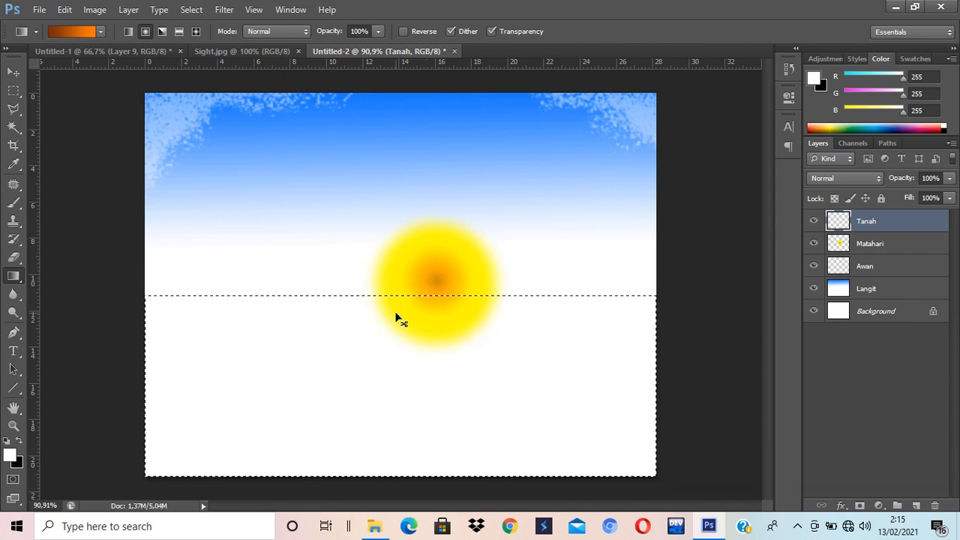
click(128, 31)
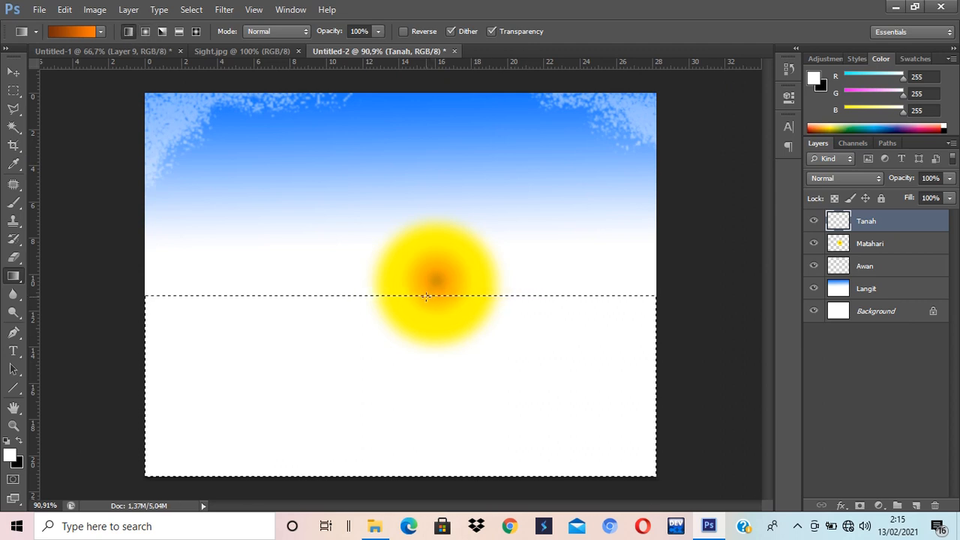
drag(425, 296, 429, 471)
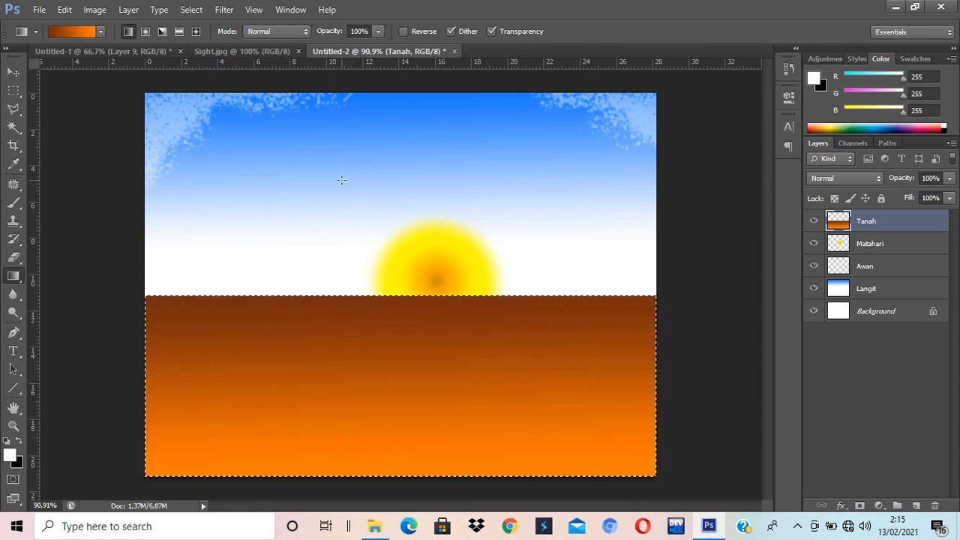
click(14, 72)
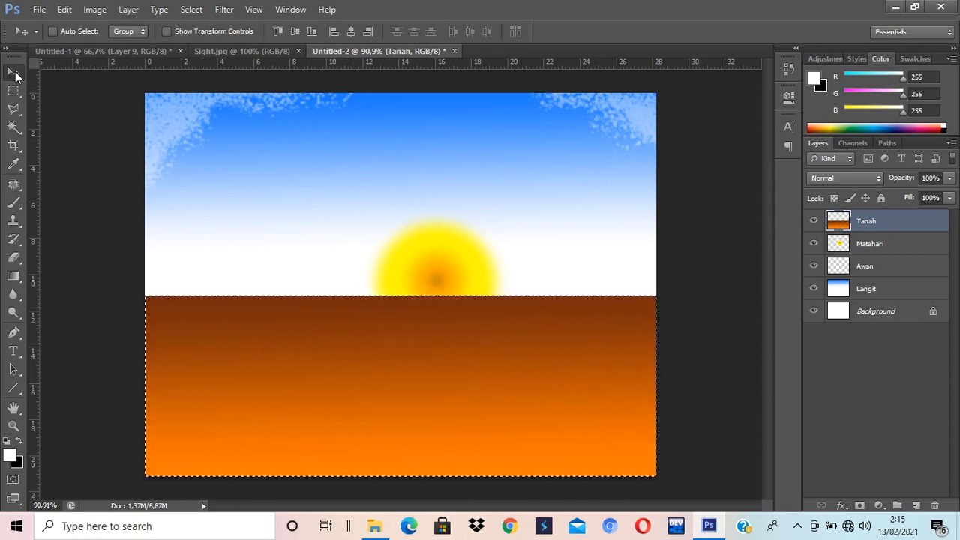
key(ctrl+d)
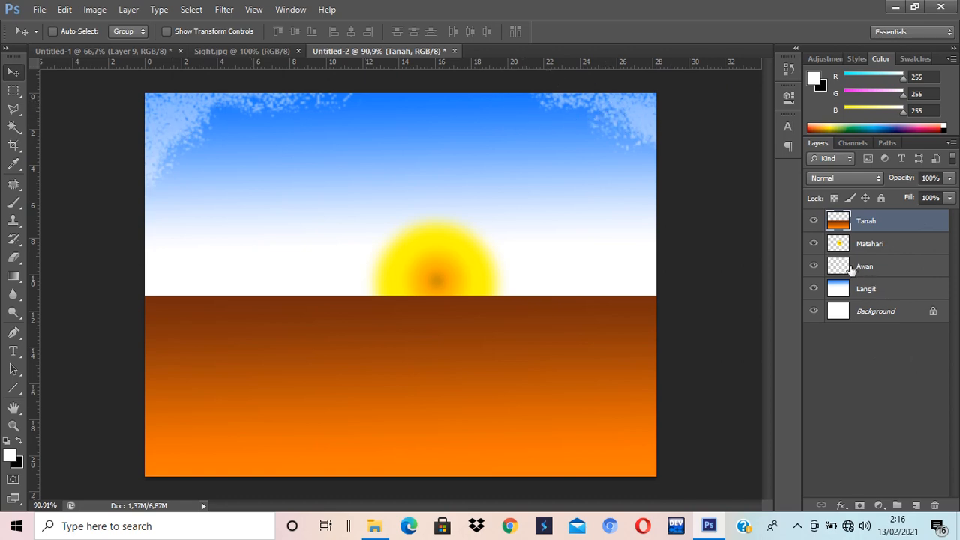
Step: Add a new layer named Rumput above the Tanah layer, keeping the Awan layer visible
click(814, 267)
click(813, 266)
click(915, 506)
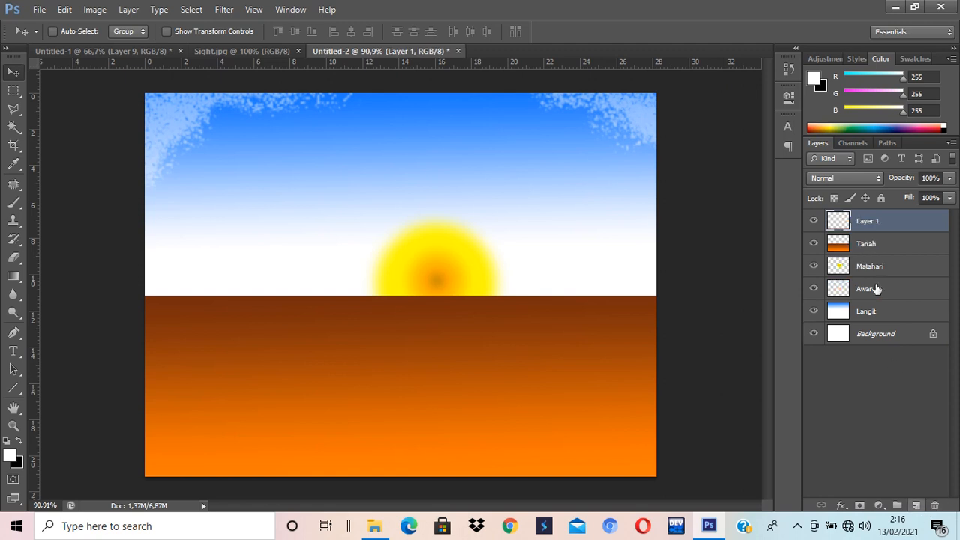
double_click(867, 221)
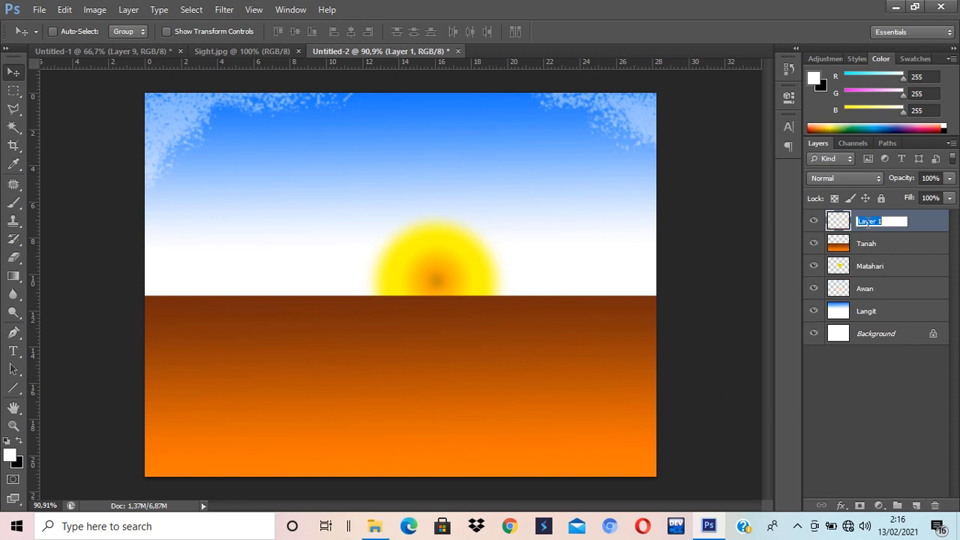
text(Rumput)
key(Return)
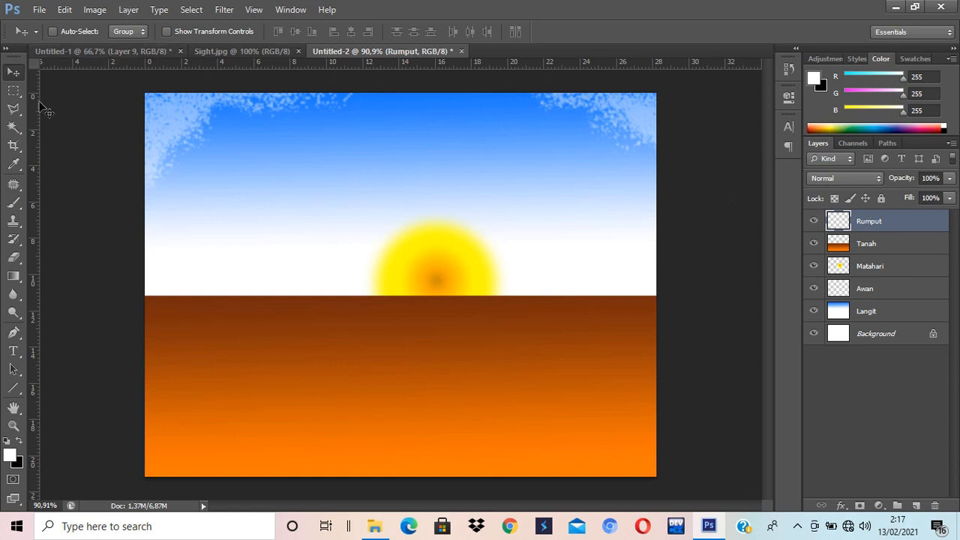
Step: Choose the 134 px grass-shaped brush tip for the Brush tool
click(18, 204)
click(13, 204)
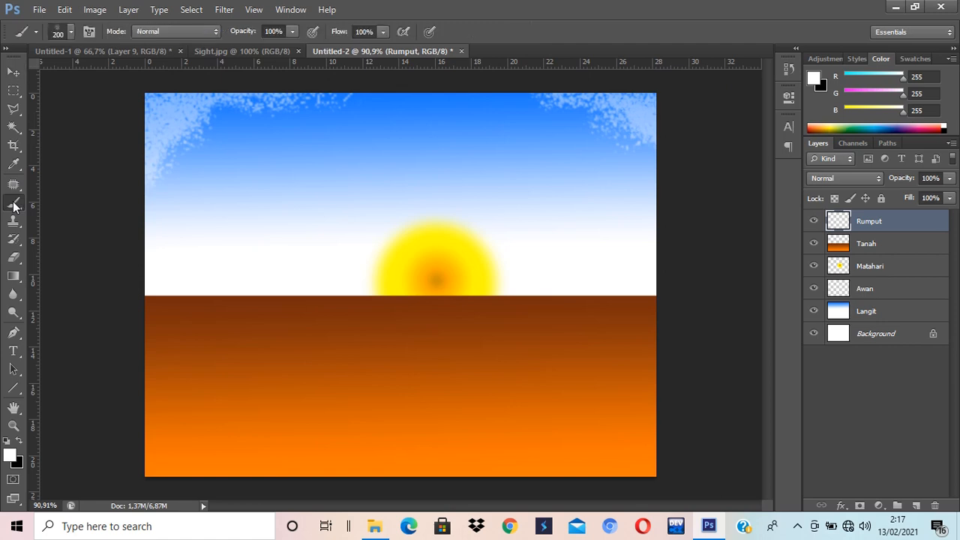
click(70, 32)
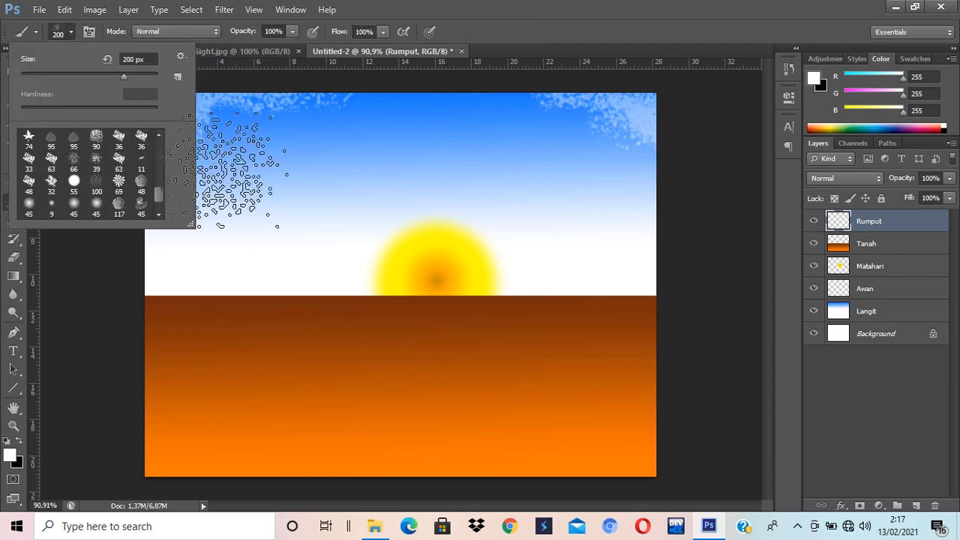
mouse_move(158, 193)
mouse_down()
mouse_move(160, 166)
mouse_move(162, 176)
mouse_up()
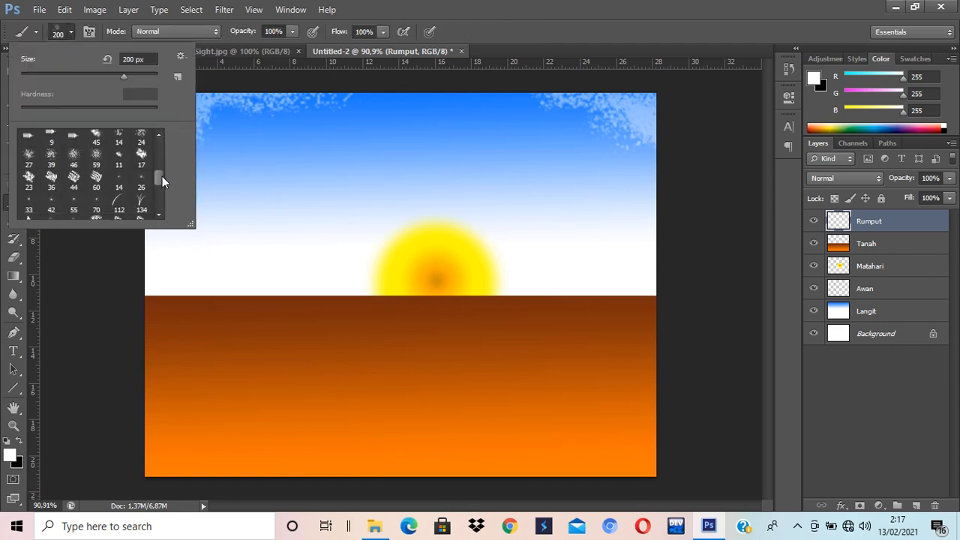
click(142, 208)
click(327, 225)
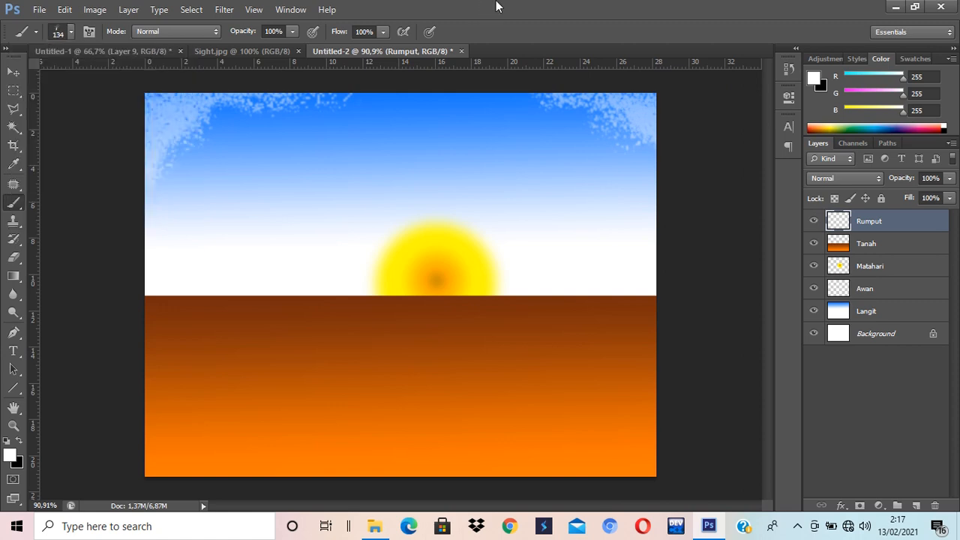
Step: Set the foreground colour to dark green 10952f
click(11, 455)
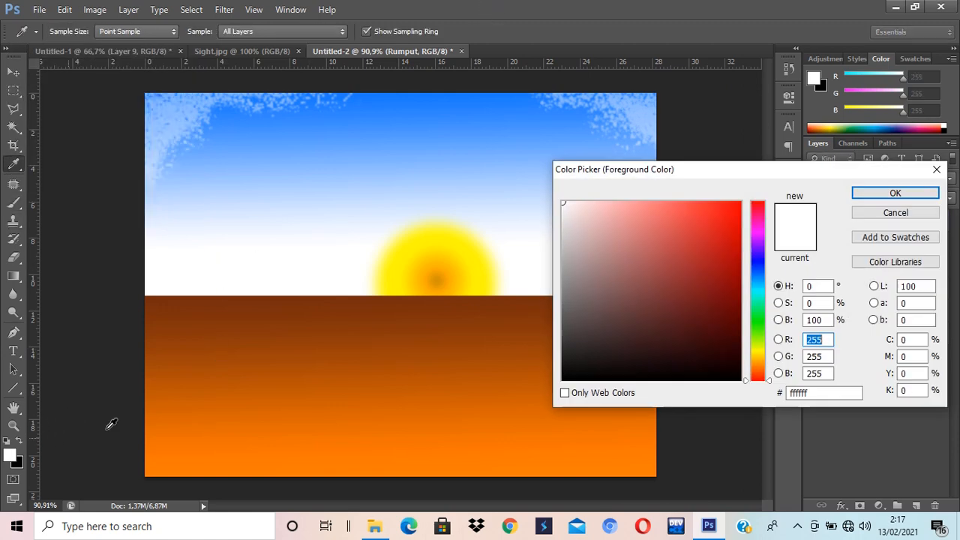
click(759, 315)
click(725, 261)
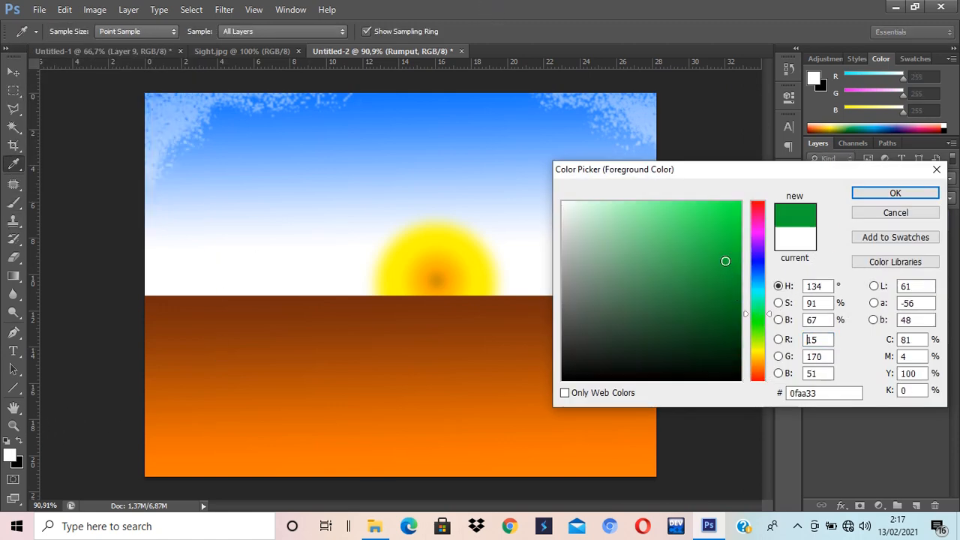
click(721, 276)
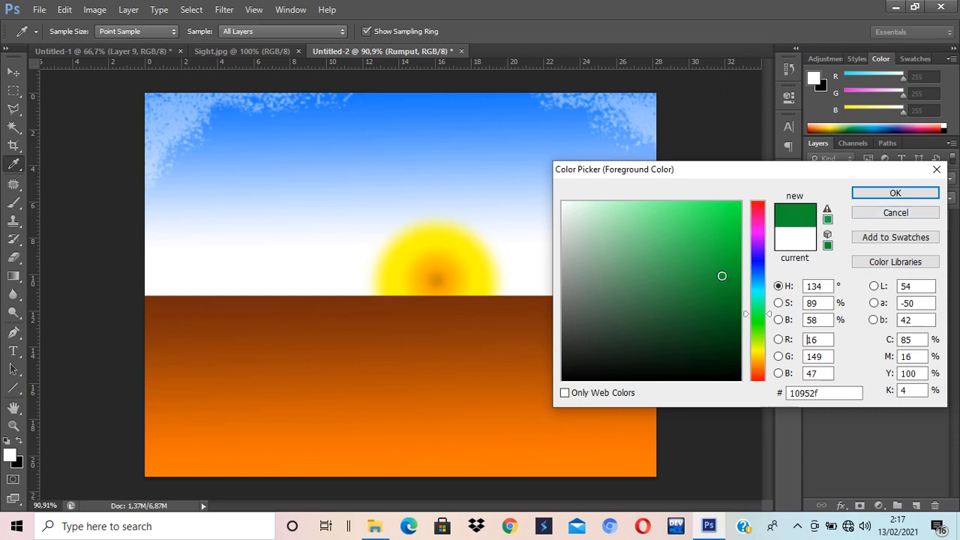
click(873, 196)
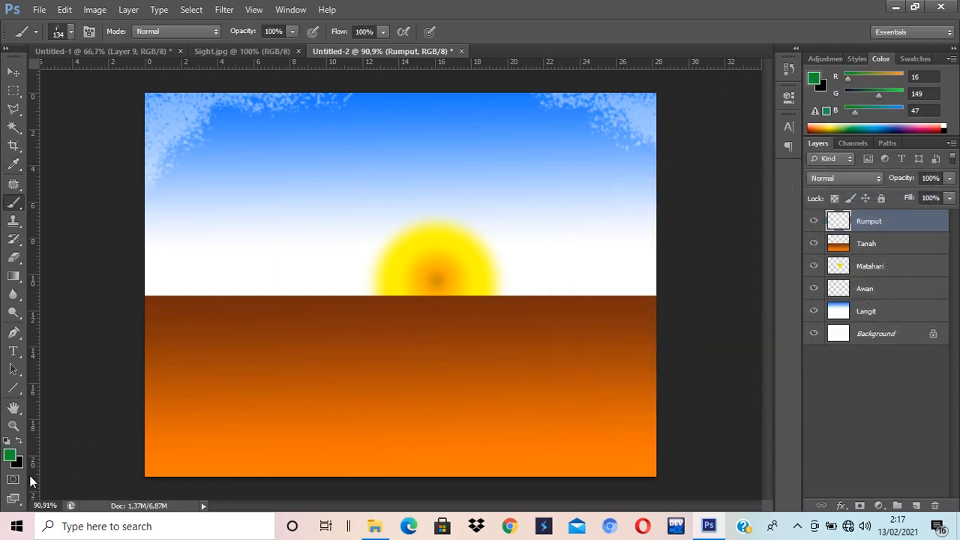
Step: Set the background colour to bright green 09f219 and return to the Brush tool
click(20, 465)
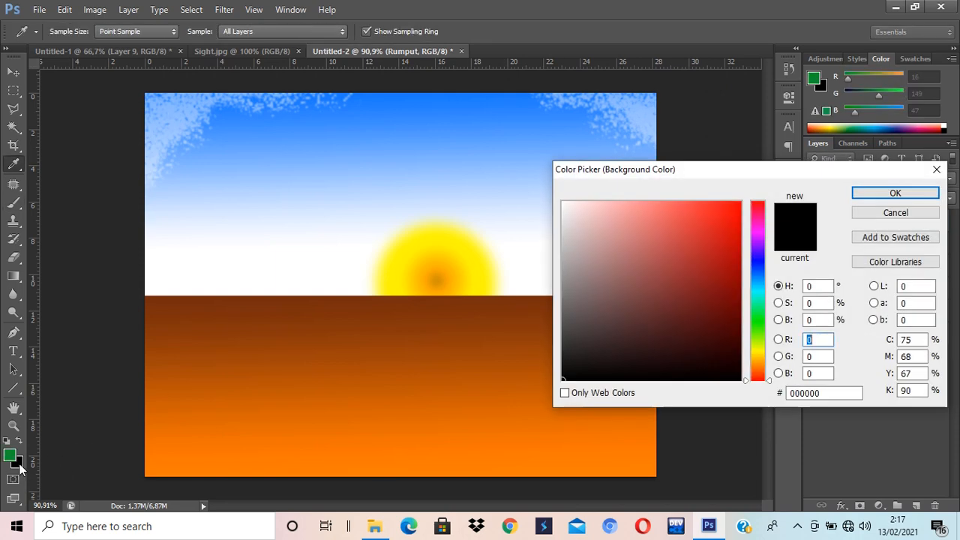
click(757, 318)
click(729, 228)
click(735, 208)
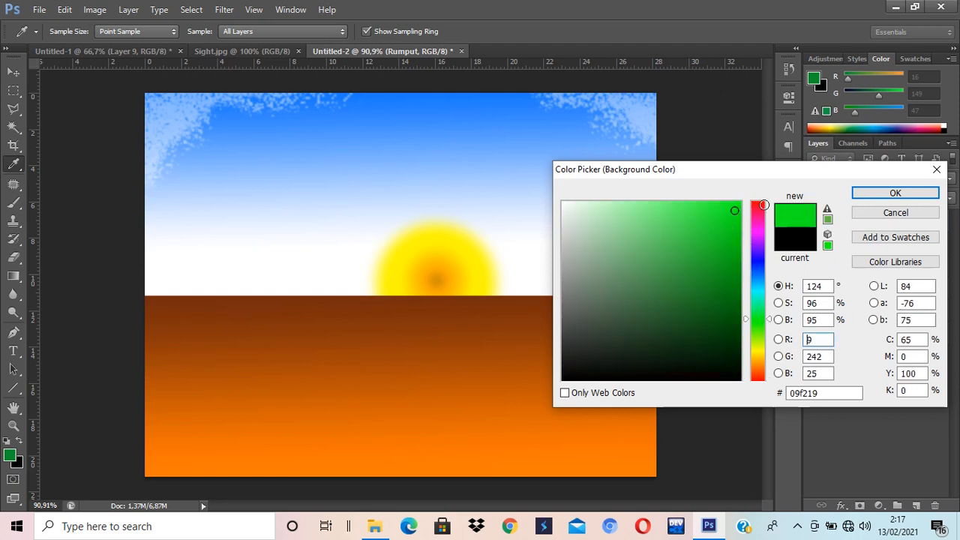
click(874, 197)
key(b)
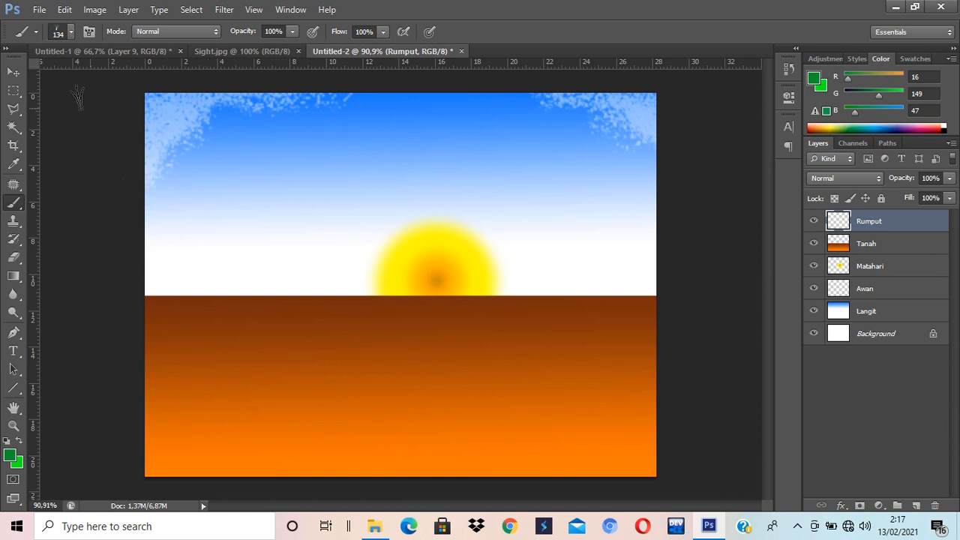
Step: Reduce the grass brush to 70 px and paint a row of grass along the horizon on the Rumput layer, undoing the trial strokes
click(72, 31)
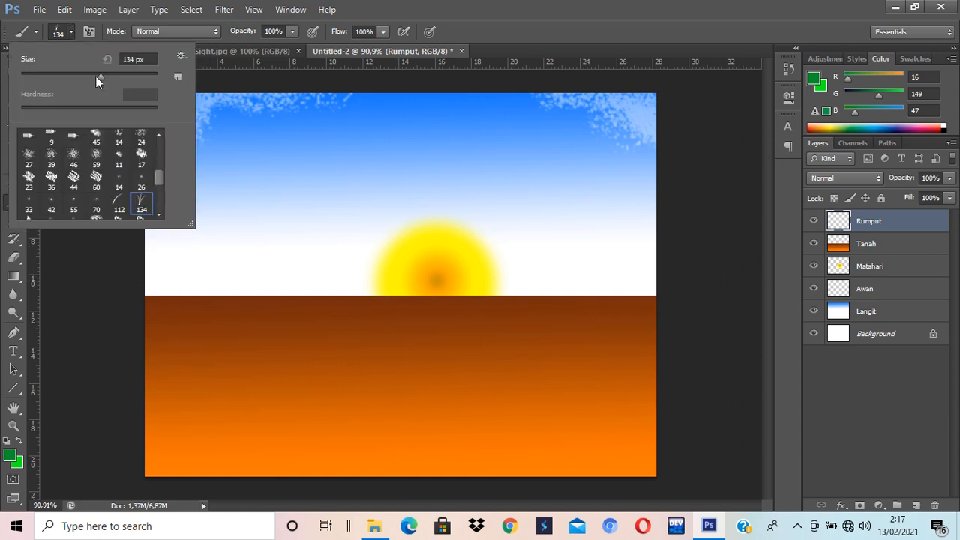
click(296, 311)
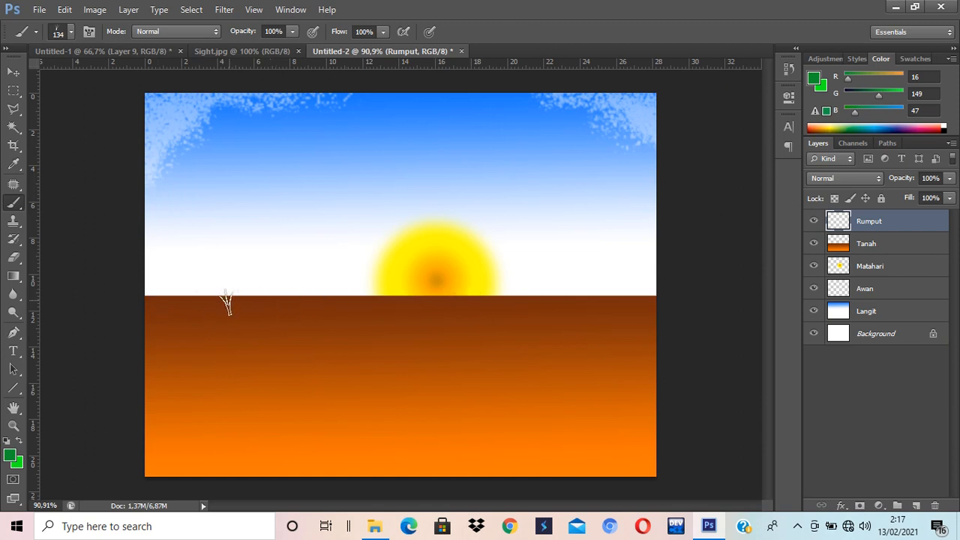
key(bracketleft)
key(bracketleft)
key(bracketleft)
key(bracketleft)
drag(233, 285, 277, 284)
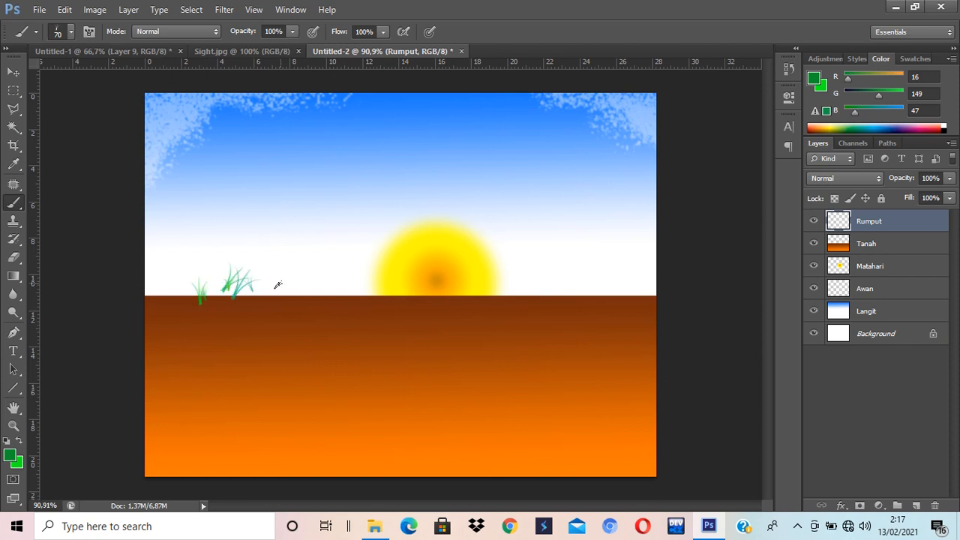
key(ctrl+z)
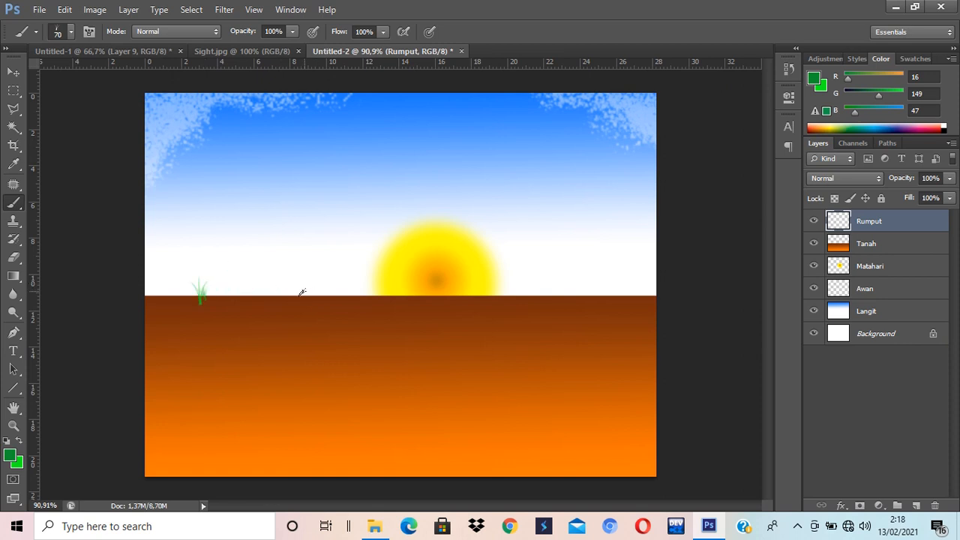
key(ctrl+alt+z)
mouse_move(151, 303)
mouse_down()
mouse_move(344, 303)
mouse_move(644, 276)
mouse_move(407, 301)
mouse_move(125, 306)
mouse_up()
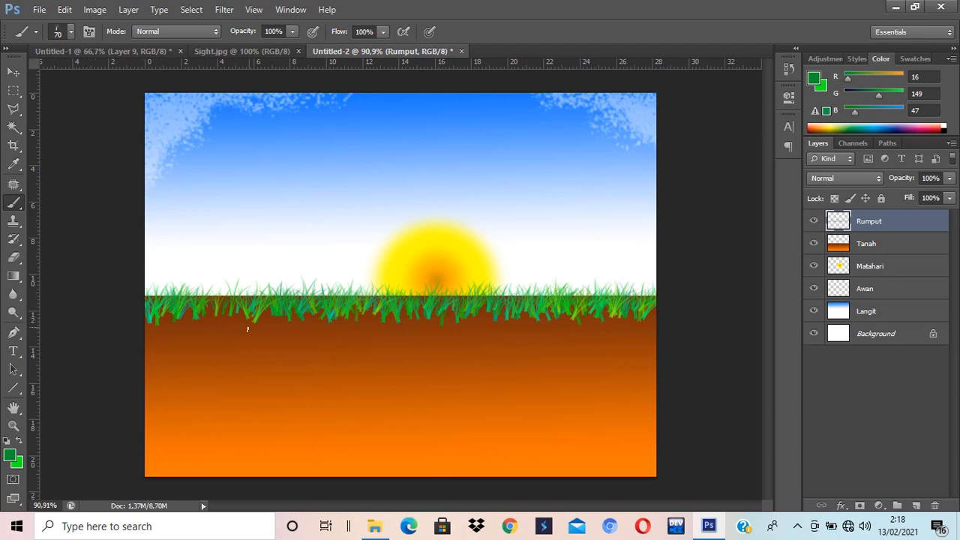
Step: Set the foreground colour to darker green 029024
click(11, 453)
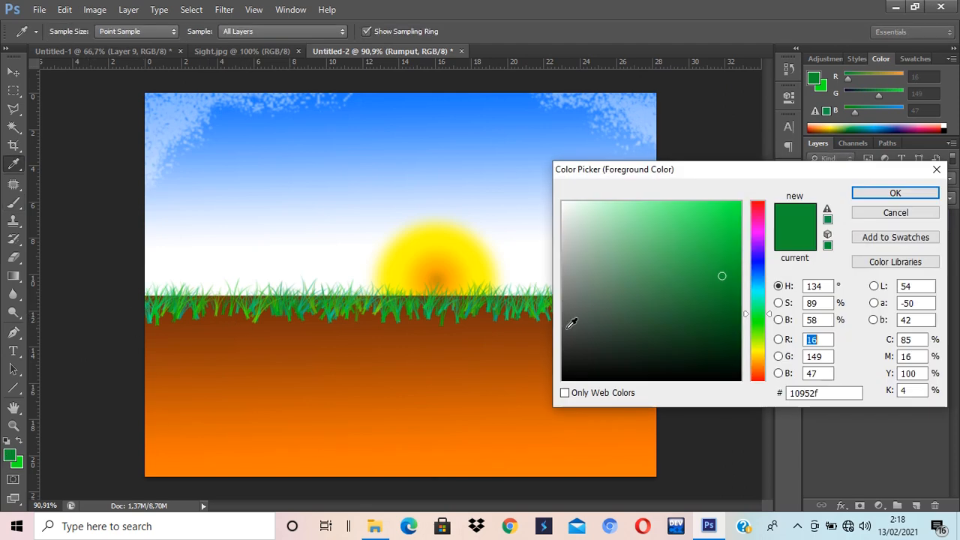
drag(735, 281, 739, 280)
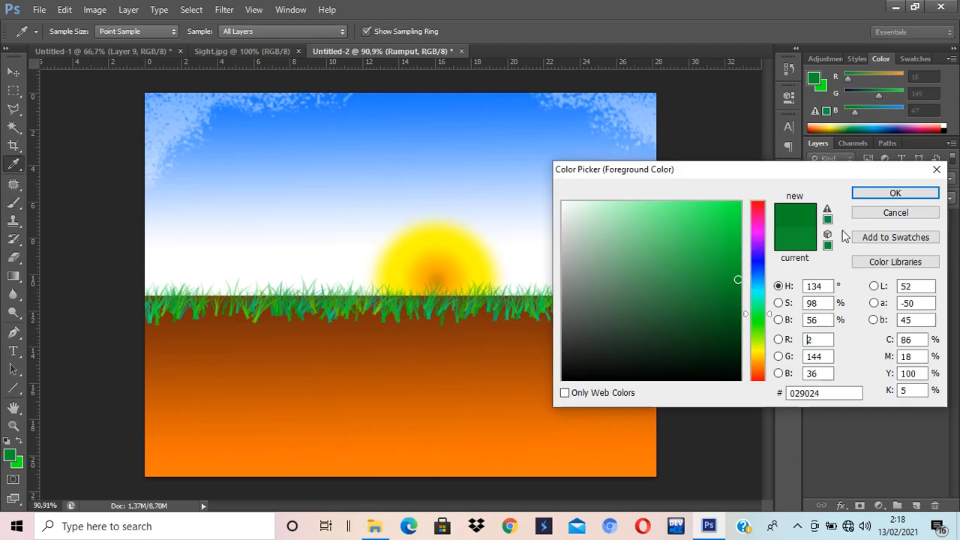
click(870, 192)
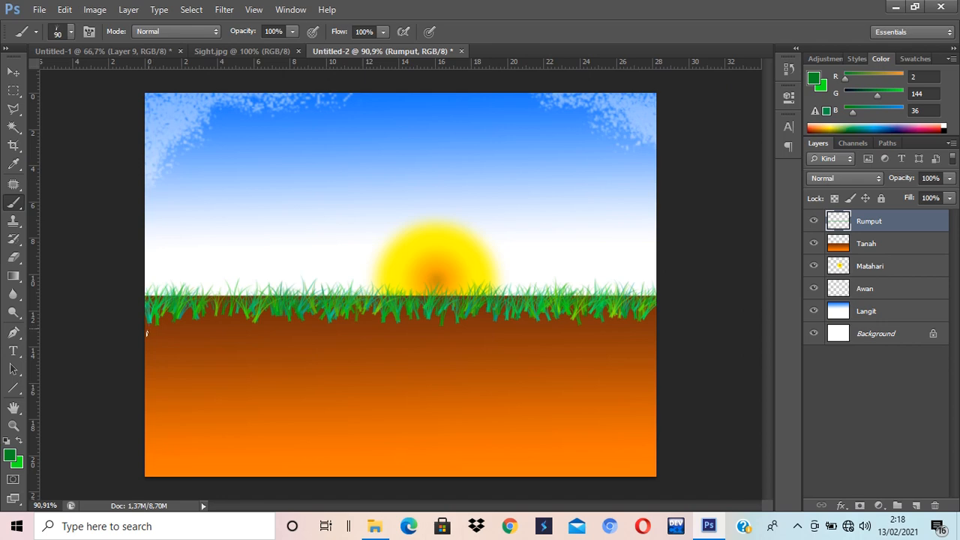
Step: Paint a second row of grass with the 90 px brush, overlapping the underside of the horizon row, undoing a trial stroke placed too low
drag(147, 335, 220, 333)
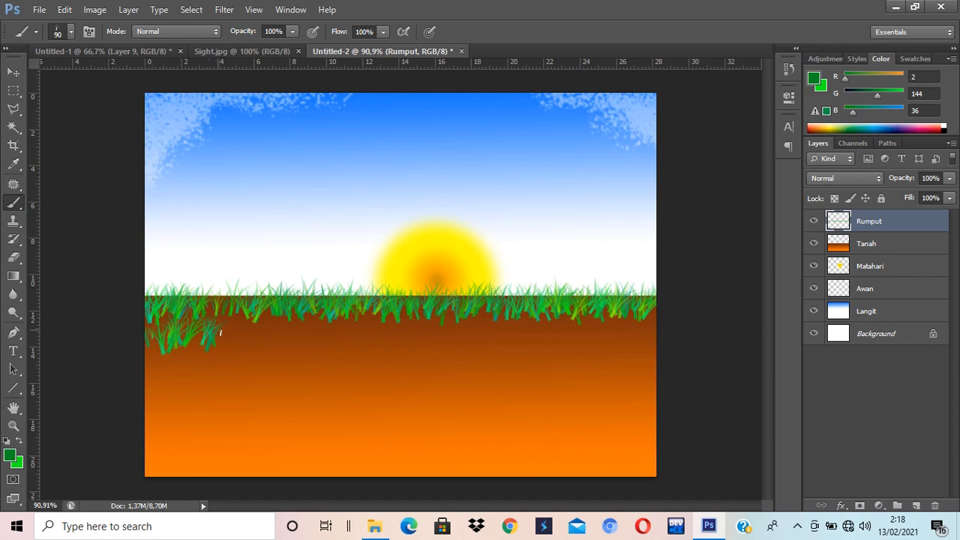
key(ctrl+z)
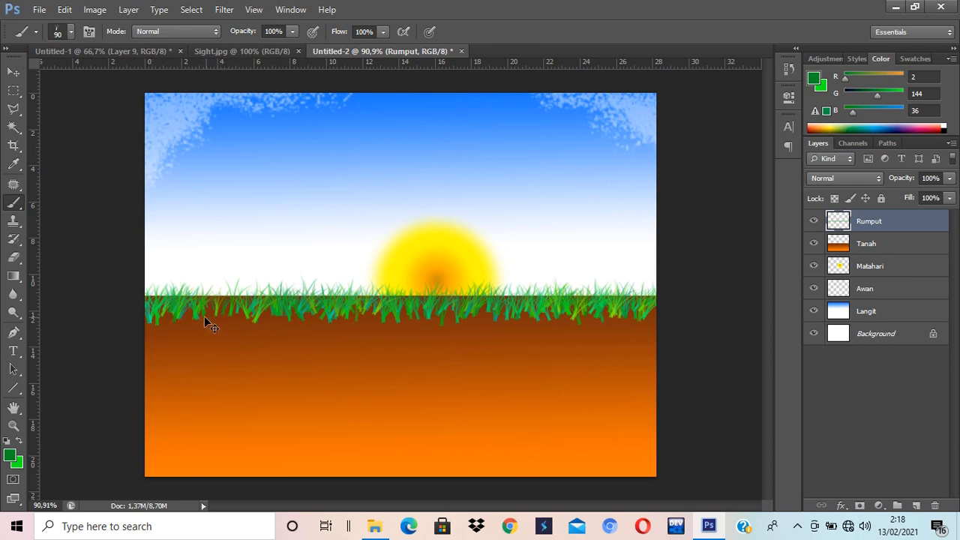
drag(208, 322, 671, 313)
drag(367, 334, 164, 334)
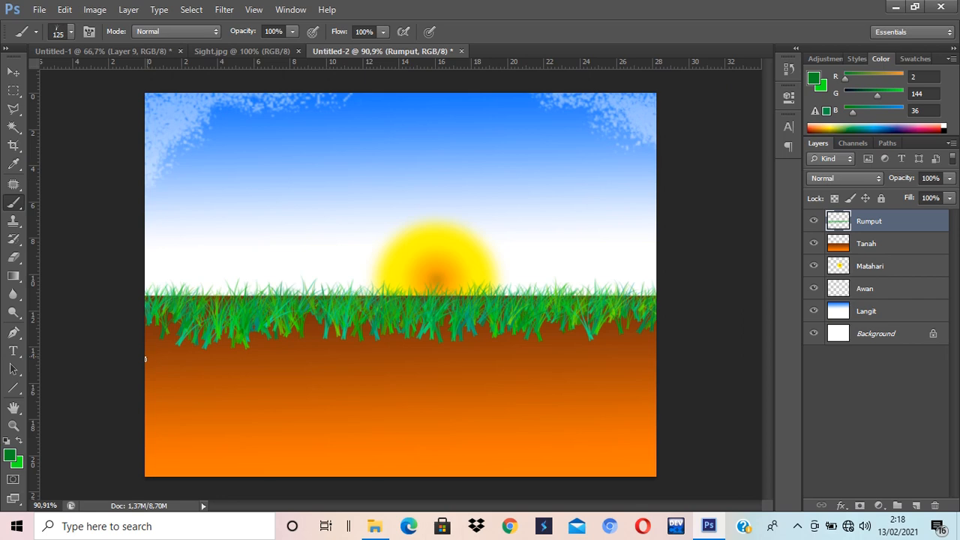
Step: Paint a third row of grass with the brush at 125 px just below the second row, undoing a first attempt placed lower
mouse_move(193, 361)
mouse_down()
mouse_move(159, 362)
mouse_move(573, 361)
mouse_move(659, 351)
mouse_move(356, 360)
mouse_move(148, 341)
mouse_move(515, 347)
mouse_up()
key(ctrl+alt+z)
key(ctrl+alt+z)
key(ctrl+alt+z)
key(ctrl+alt+z)
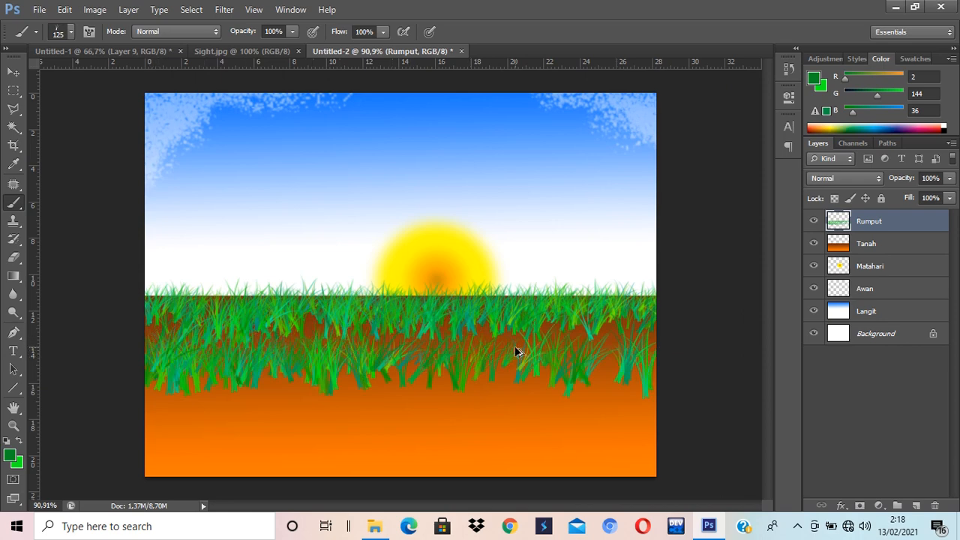
mouse_move(151, 341)
mouse_down()
mouse_move(693, 345)
mouse_move(492, 362)
mouse_move(120, 360)
mouse_up()
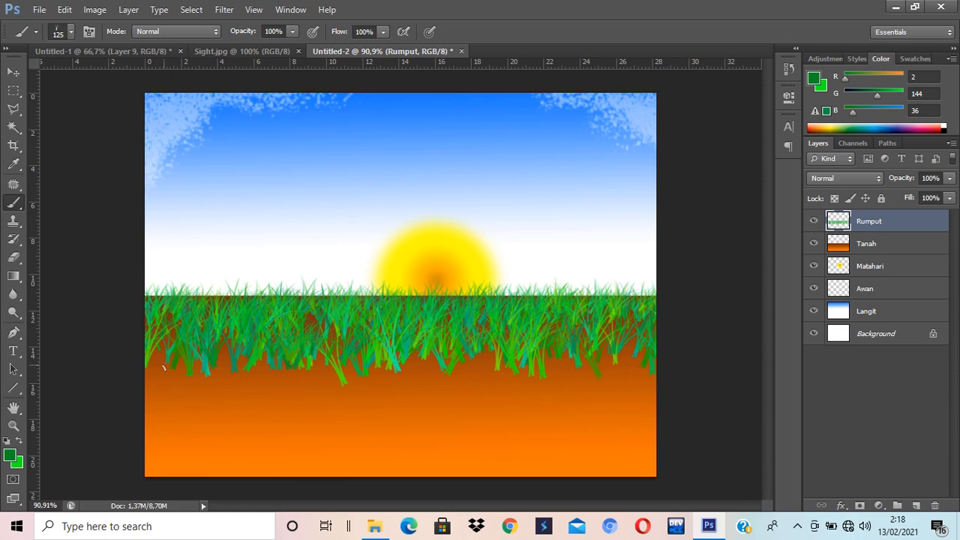
Step: Swap the foreground and background colours, enlarge the brush to 200 px and cover the lower ground down to the canvas edge with tall grass
click(22, 443)
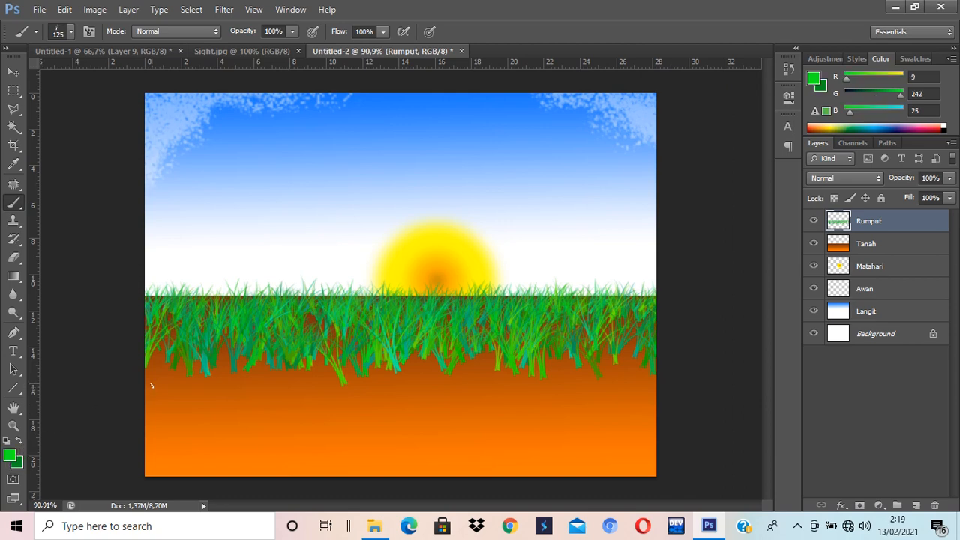
key(bracketright)
mouse_move(192, 390)
mouse_down()
mouse_move(482, 389)
mouse_move(685, 377)
mouse_move(680, 389)
mouse_move(658, 393)
mouse_move(147, 405)
mouse_up()
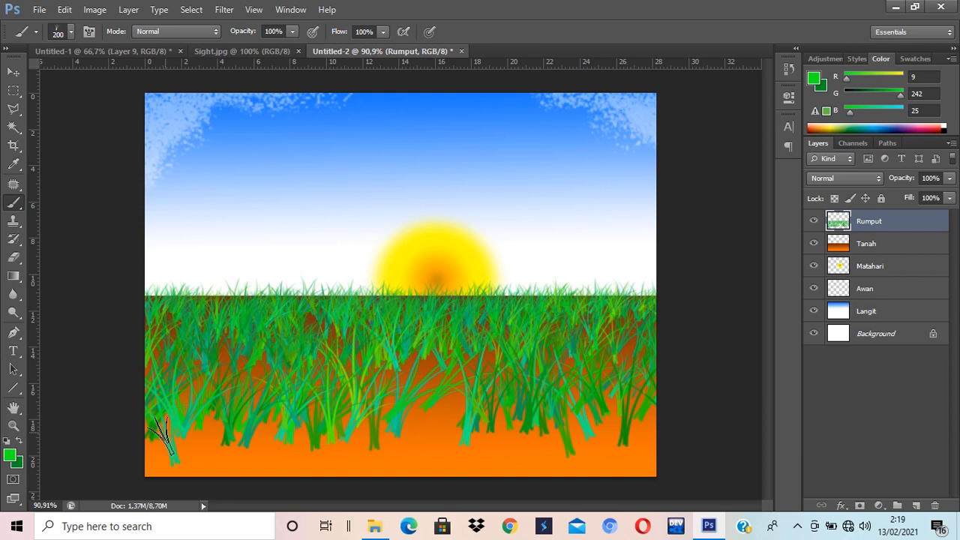
mouse_move(163, 441)
mouse_down()
mouse_move(285, 457)
mouse_move(654, 454)
mouse_up()
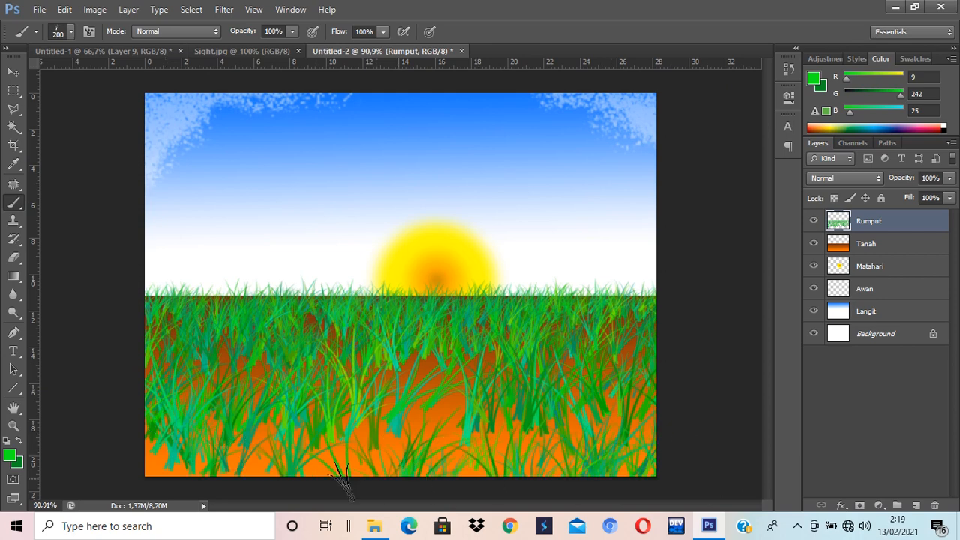
mouse_move(120, 449)
mouse_down()
mouse_move(479, 451)
mouse_move(684, 427)
mouse_up()
key(ctrl+z)
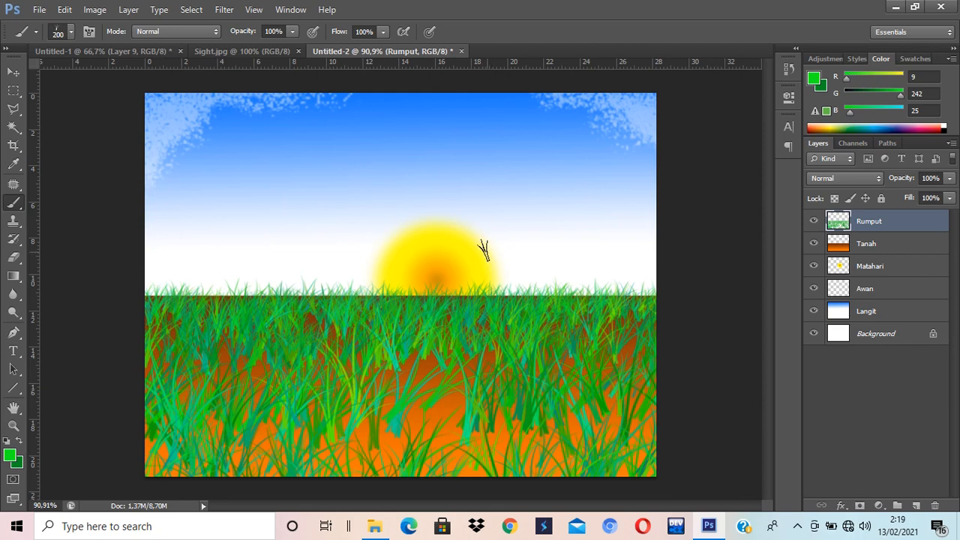
click(19, 78)
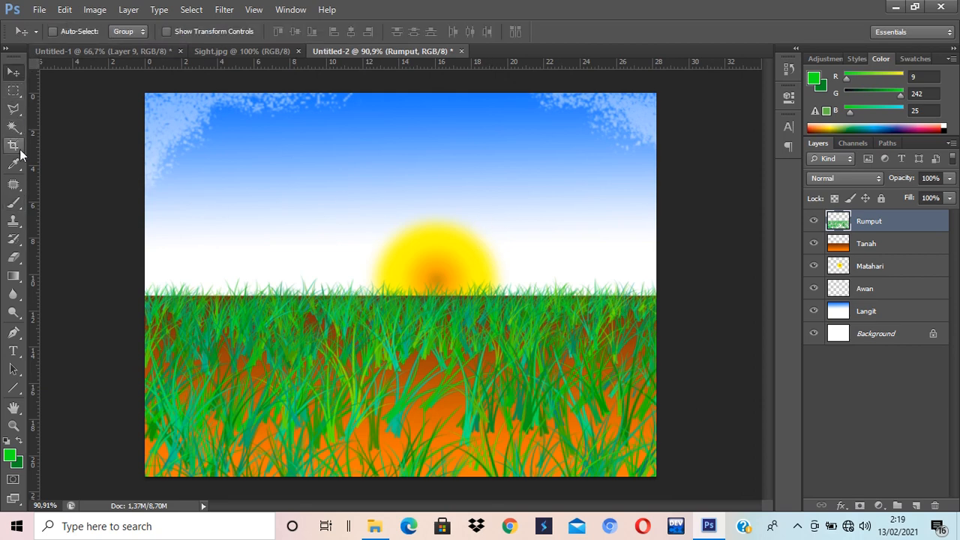
click(13, 203)
click(71, 32)
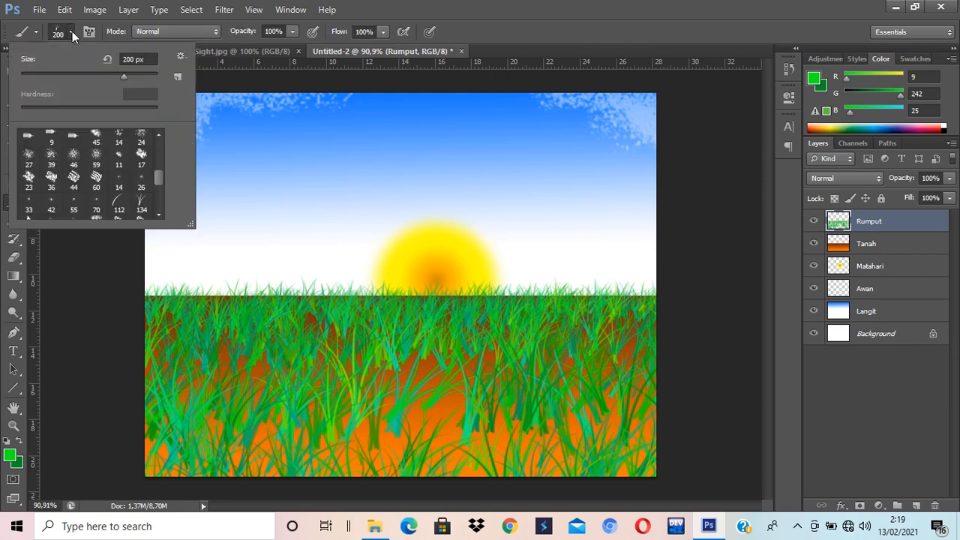
mouse_move(161, 181)
mouse_down()
mouse_move(158, 144)
mouse_move(166, 201)
mouse_up()
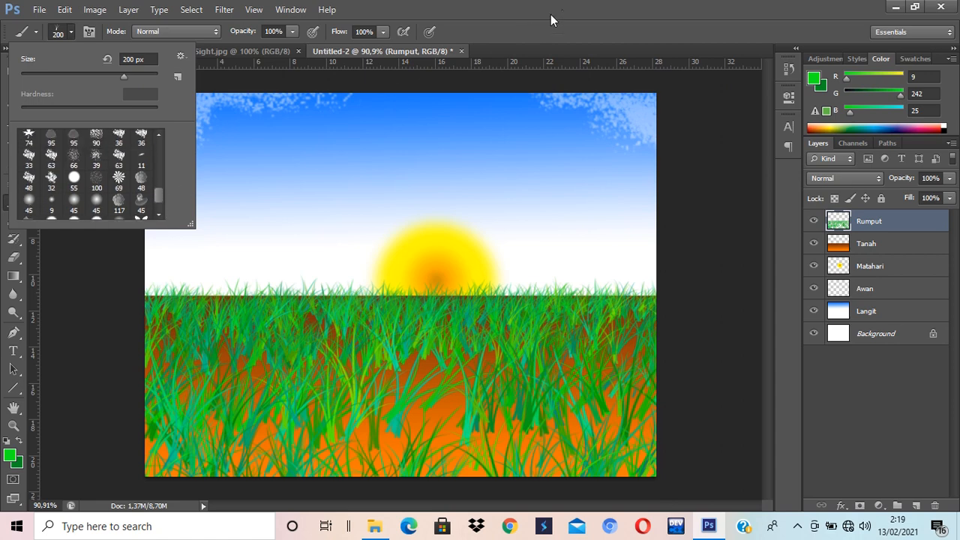
click(613, 85)
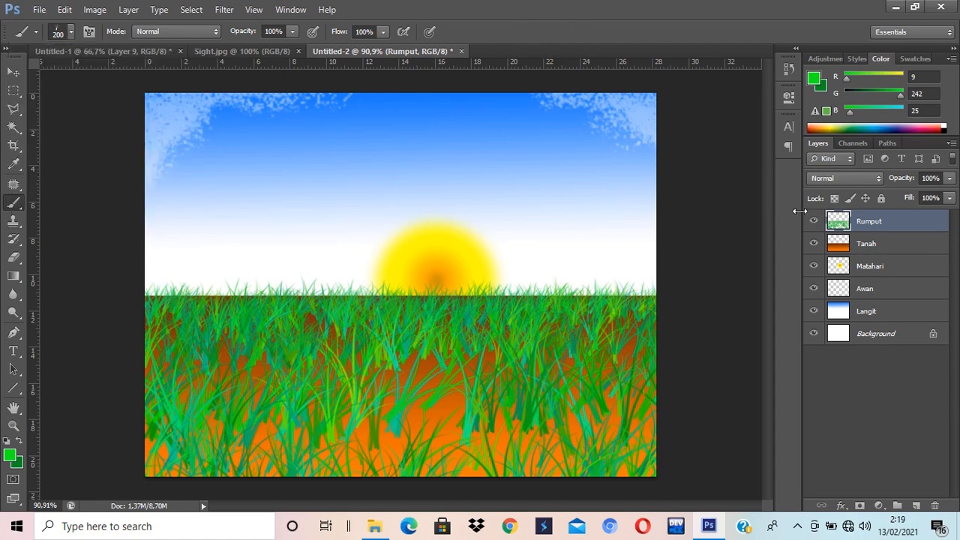
Step: Add a new layer above the Rumput layer and name it Batang Pohon
click(916, 505)
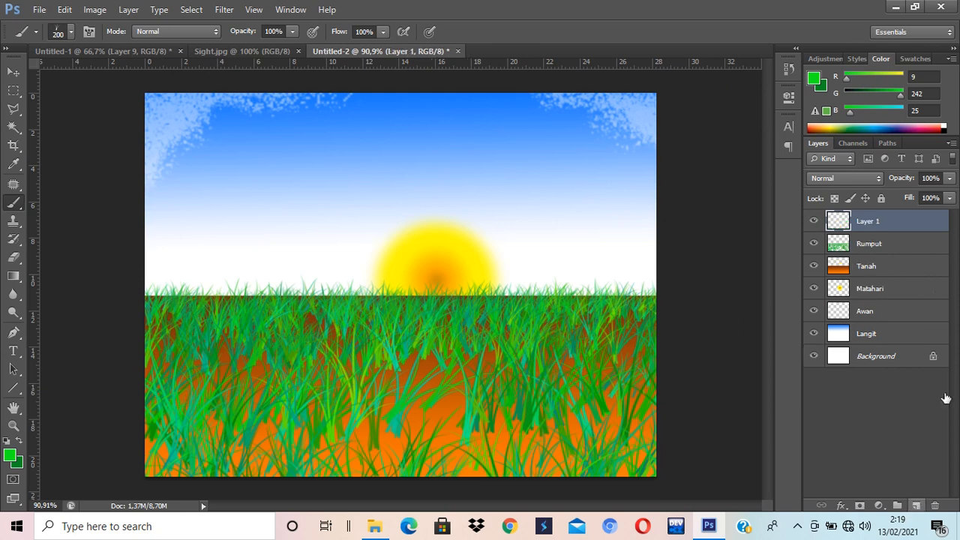
double_click(866, 221)
text(Batang Pohon)
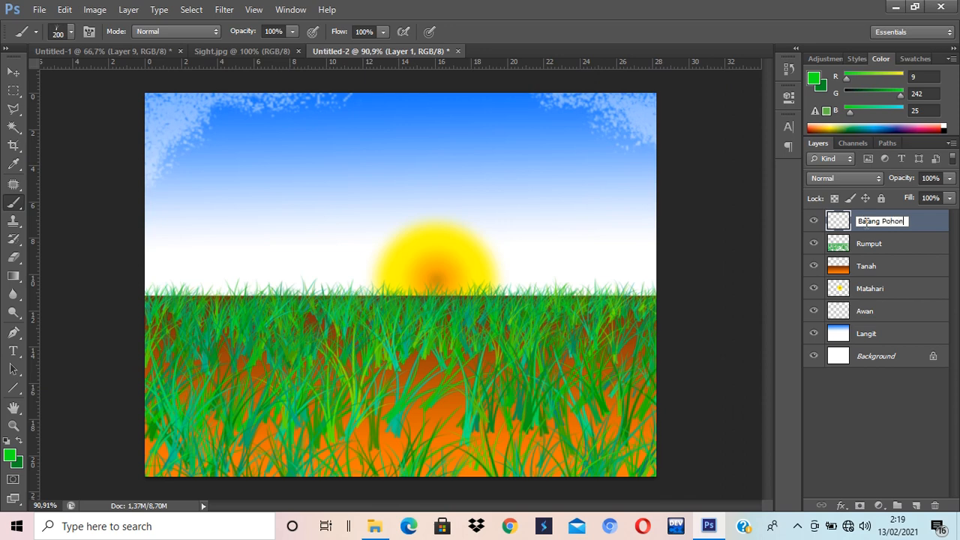
key(Return)
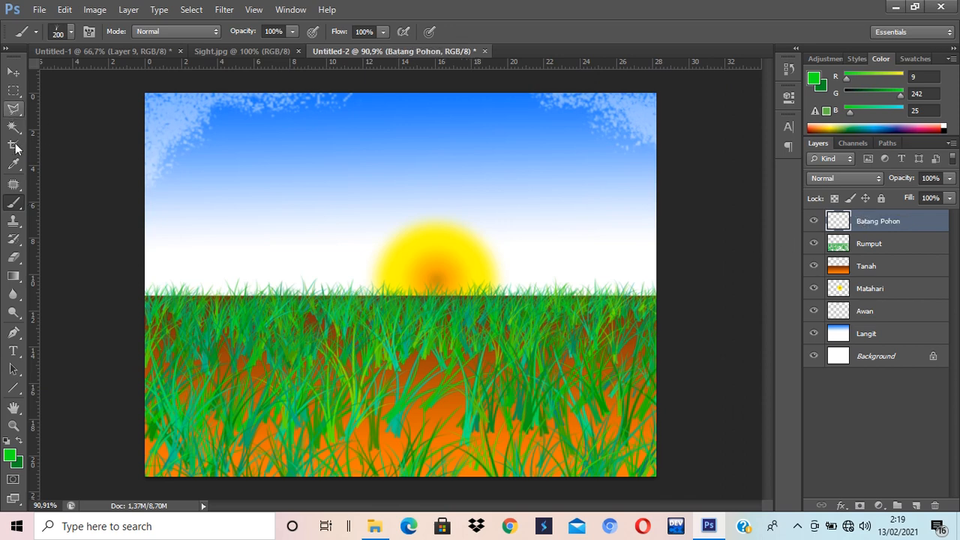
Step: Choose the 44 px chalk brush tip for the Brush tool, undoing a test dab on the canvas
click(71, 31)
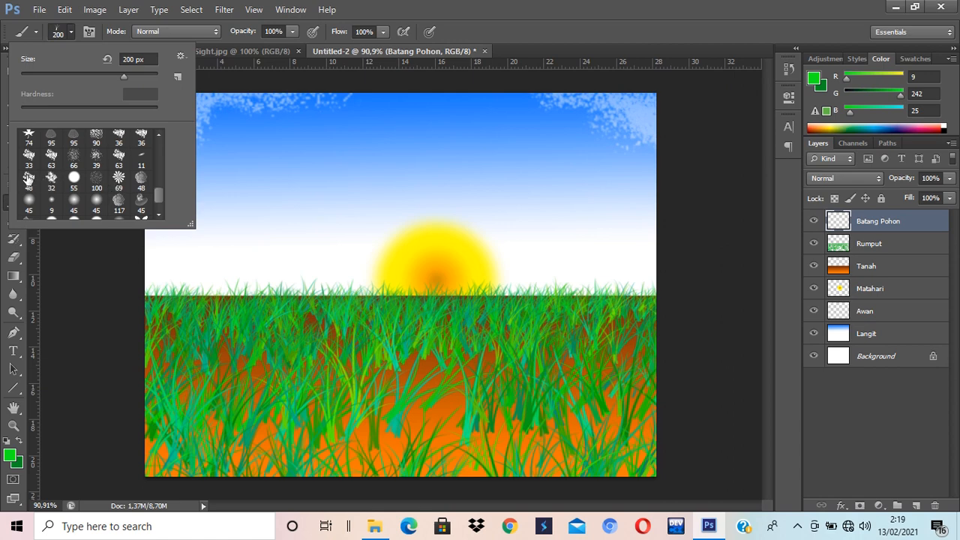
click(28, 178)
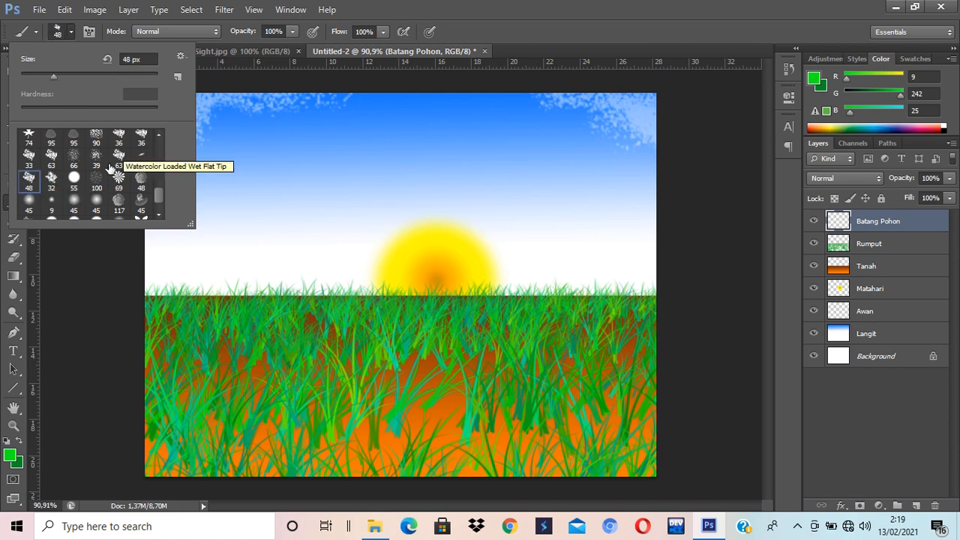
scroll(111, 166, up, 3)
scroll(109, 168, up, 2)
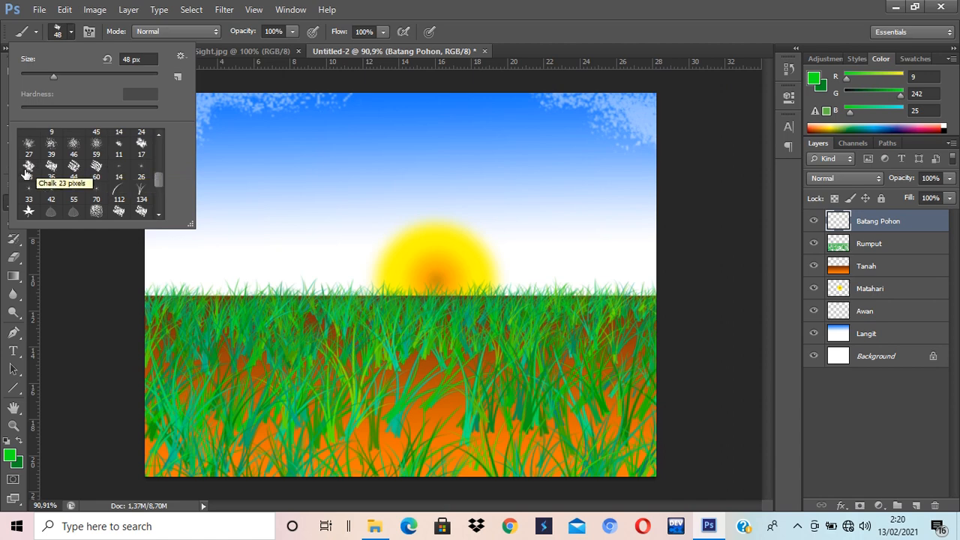
click(74, 166)
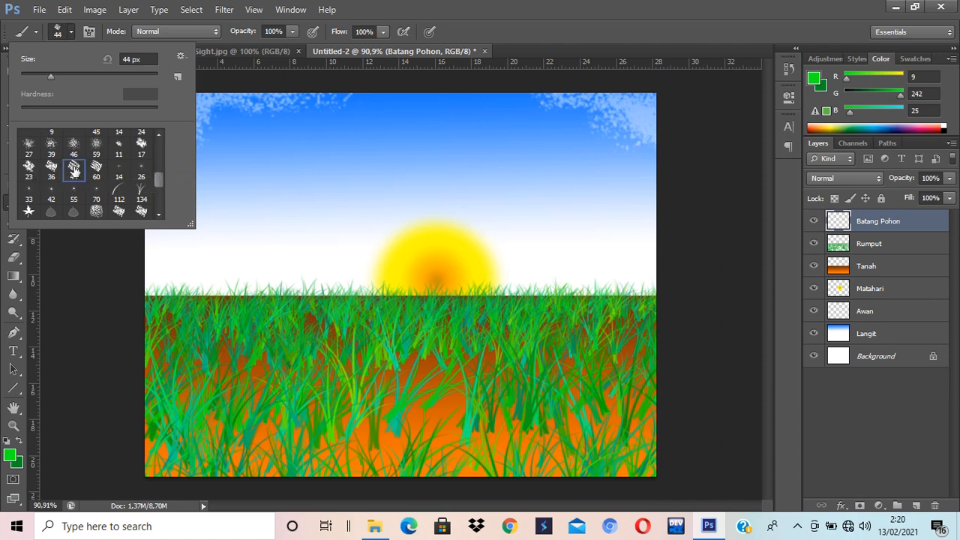
click(199, 225)
click(257, 217)
key(ctrl+z)
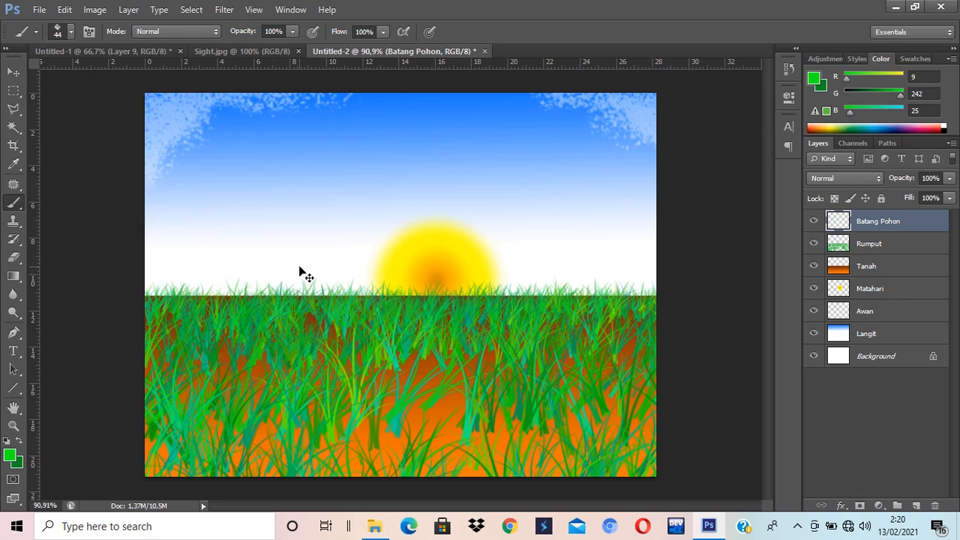
Step: Set the foreground colour to brown, RGB 110, 63, 25
click(11, 457)
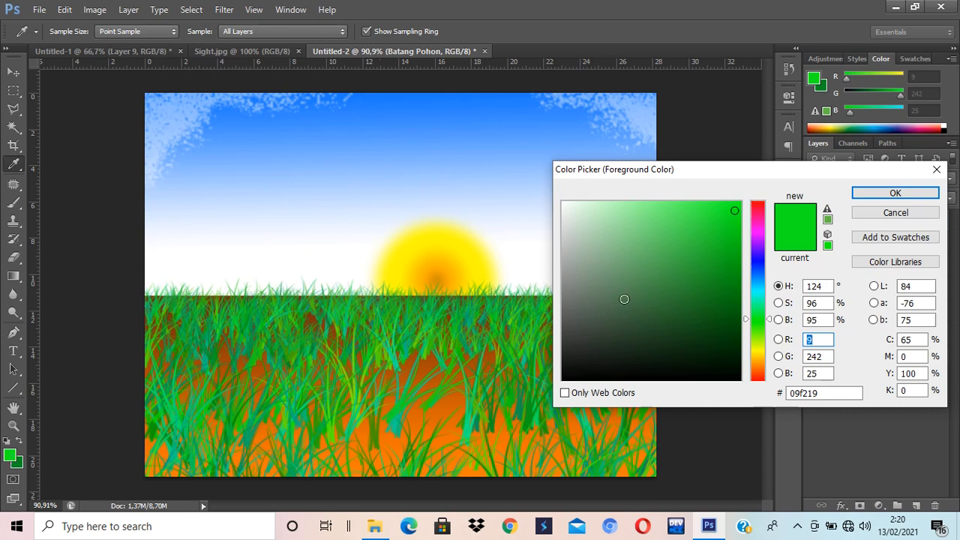
drag(757, 340, 757, 367)
mouse_move(717, 286)
mouse_down()
mouse_move(683, 277)
mouse_move(665, 298)
mouse_move(699, 303)
mouse_up()
click(916, 193)
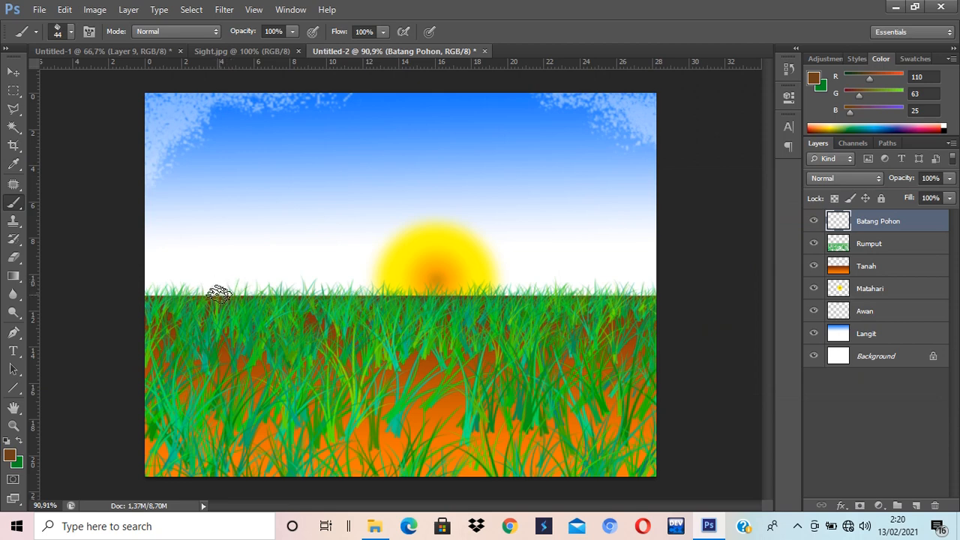
Step: Paint a brown tree trunk with three branches on the grass, reducing the brush to 30 px for the final branch
mouse_move(218, 294)
mouse_down()
mouse_move(182, 420)
mouse_move(225, 304)
mouse_move(200, 419)
mouse_move(235, 318)
mouse_move(227, 424)
mouse_move(234, 315)
mouse_move(244, 412)
mouse_move(236, 306)
mouse_move(259, 259)
mouse_move(237, 303)
mouse_move(217, 232)
mouse_up()
key(bracketleft)
key(bracketleft)
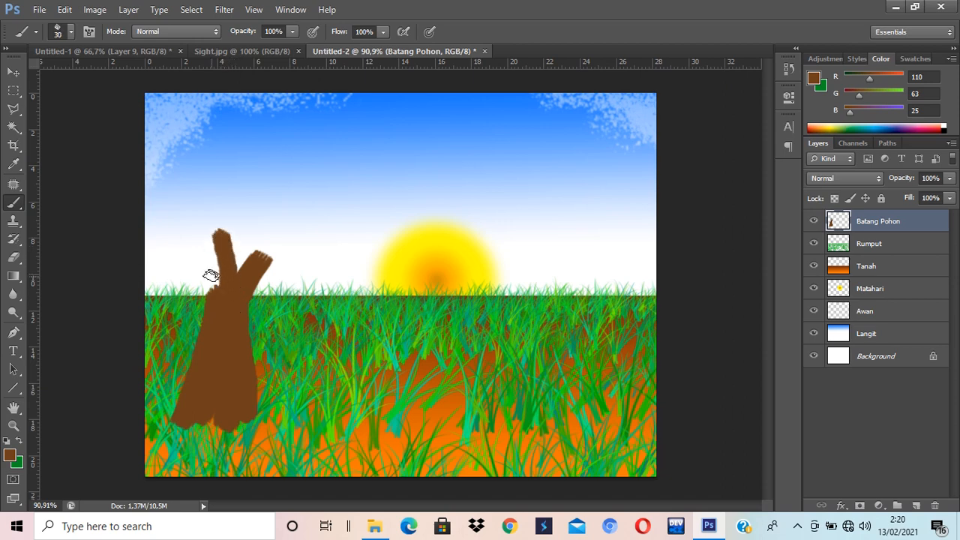
mouse_move(211, 281)
mouse_down()
mouse_move(188, 225)
mouse_move(213, 295)
mouse_up()
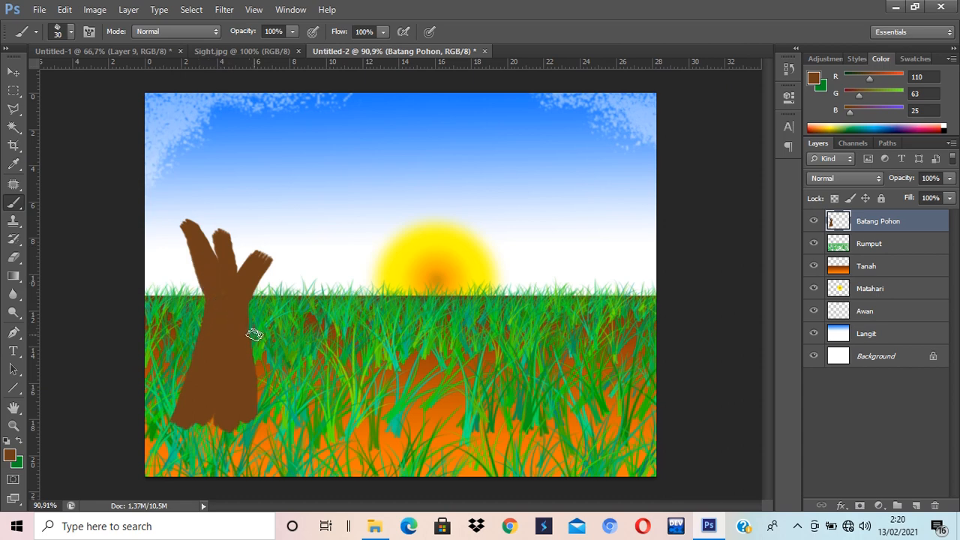
Step: Add a new layer above Batang Pohon and name it Bayangan
click(914, 504)
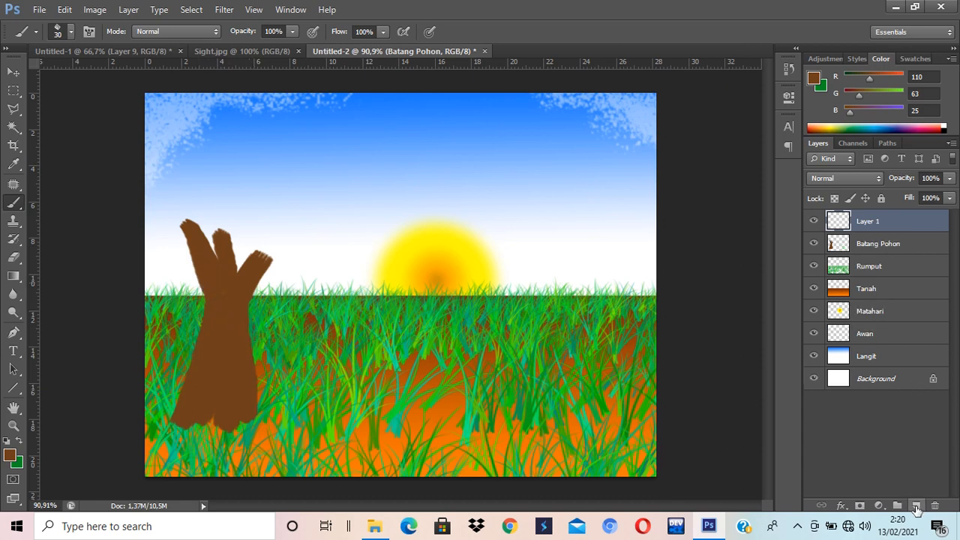
double_click(870, 222)
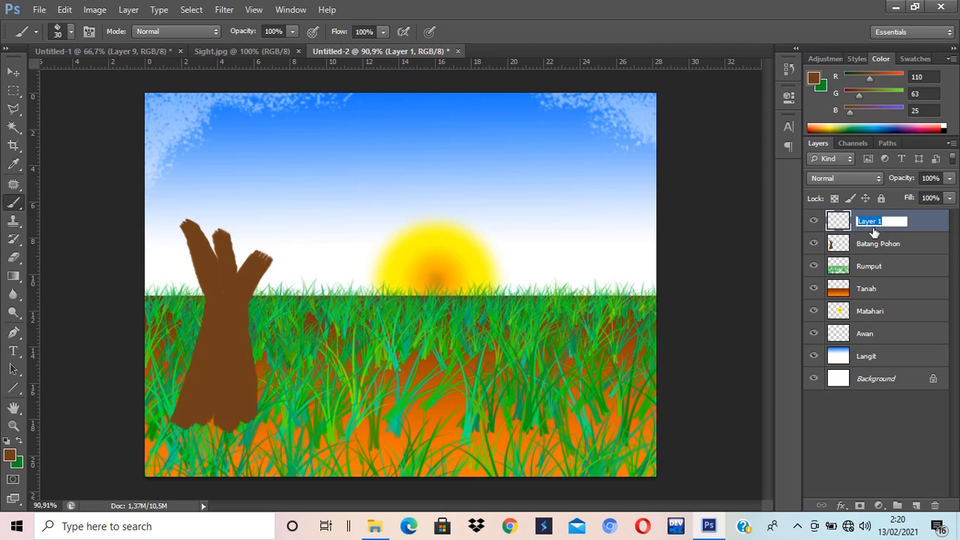
text(Bayangan)
key(Return)
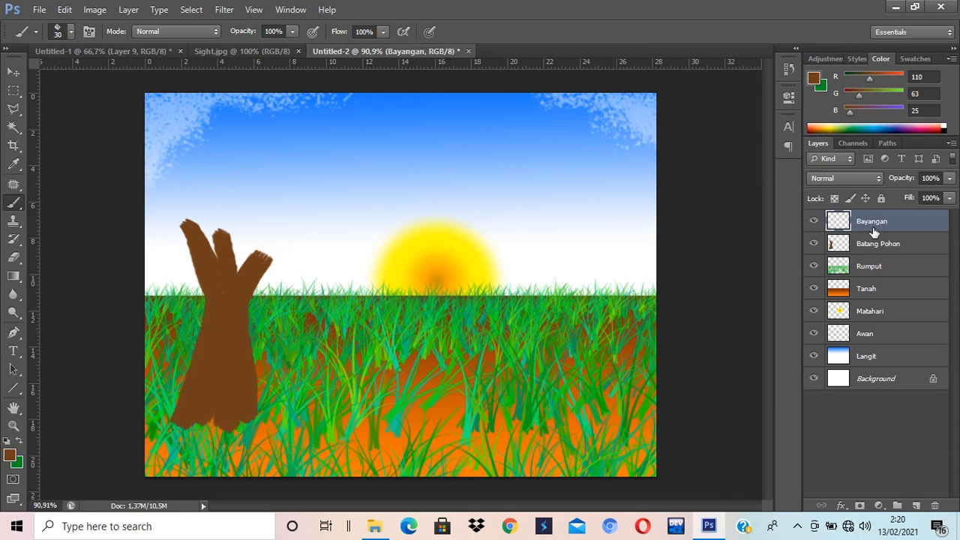
Step: Choose the 59 px spatter brush tip and make a brown stroke over the trunk's fork
click(69, 31)
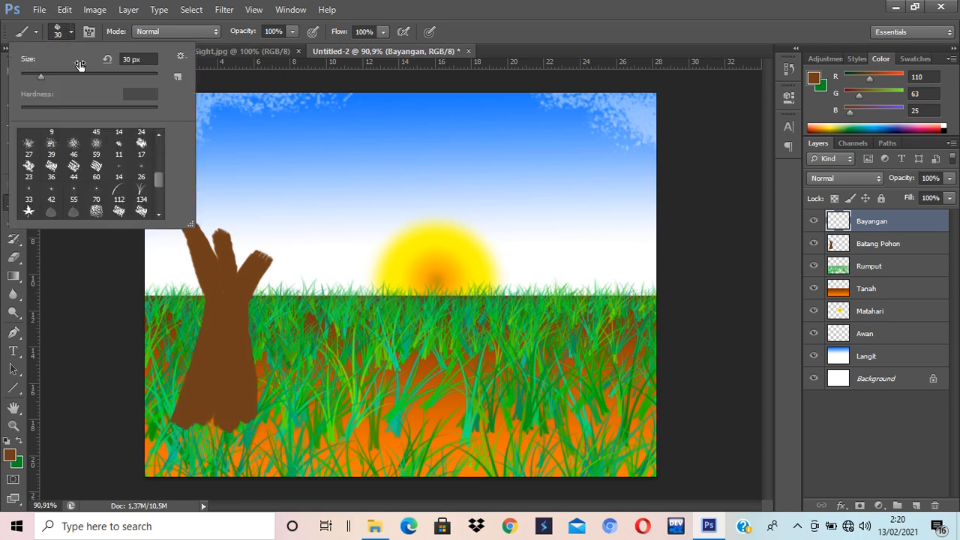
click(99, 143)
click(502, 9)
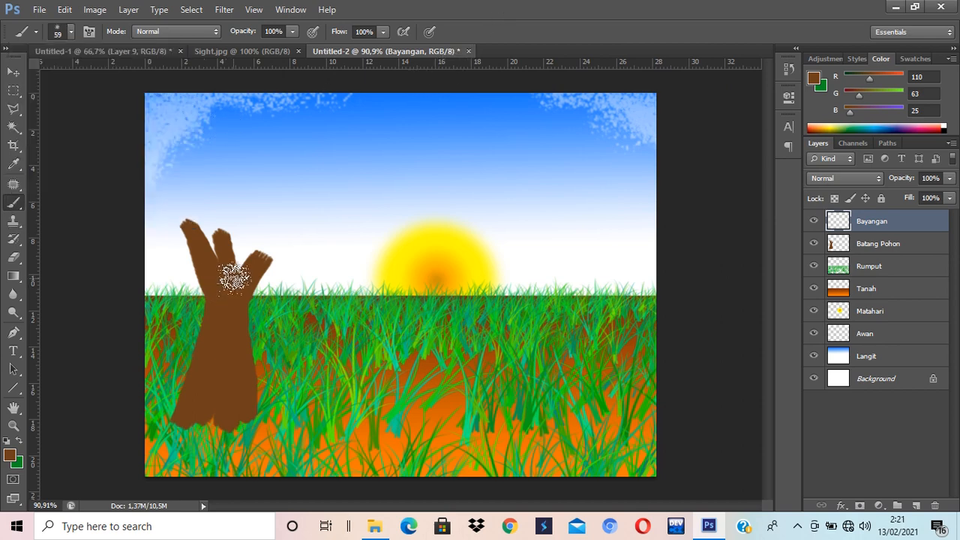
drag(234, 277, 232, 300)
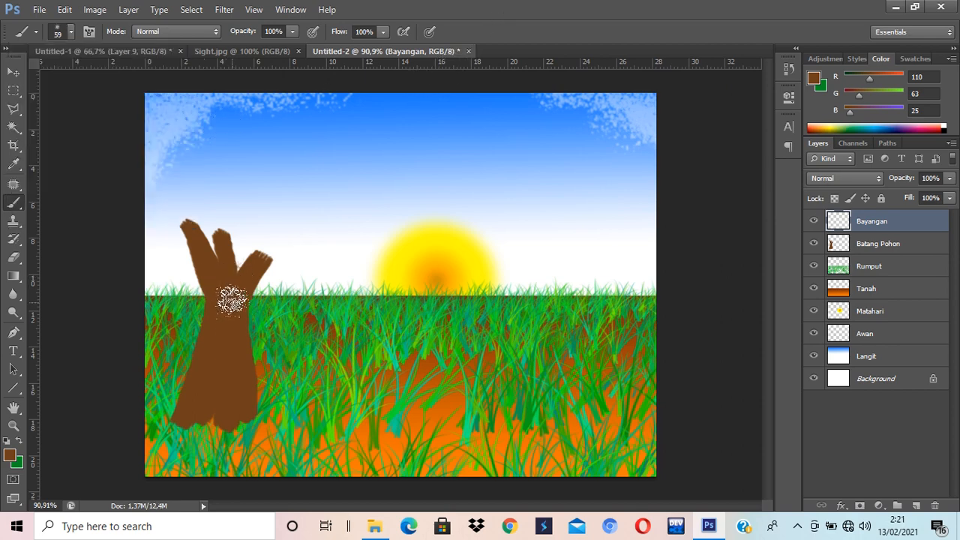
Step: Set the foreground colour to orange, RGB 240, 110, 6, undoing a test dab on the trunk
click(9, 456)
click(736, 213)
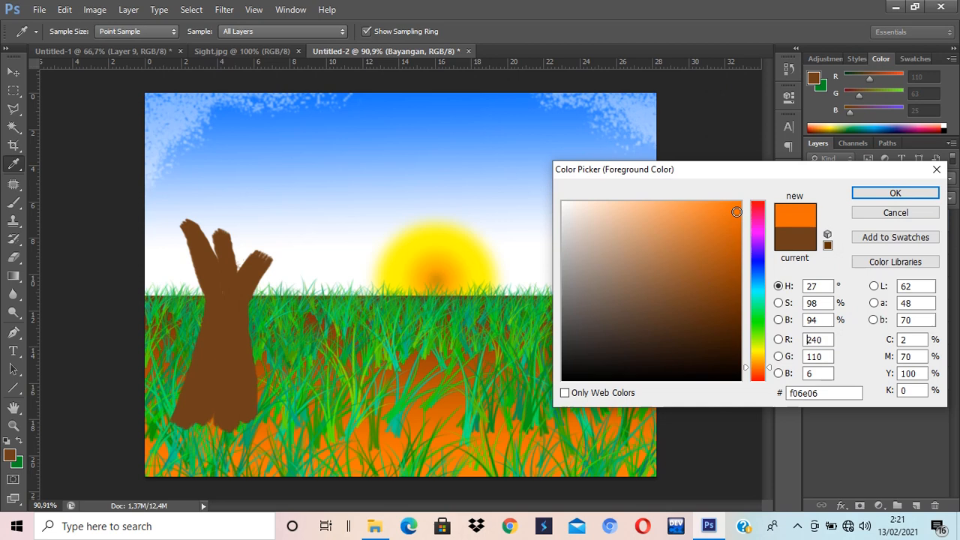
click(870, 193)
mouse_move(238, 289)
mouse_down()
mouse_move(251, 267)
mouse_move(240, 279)
mouse_up()
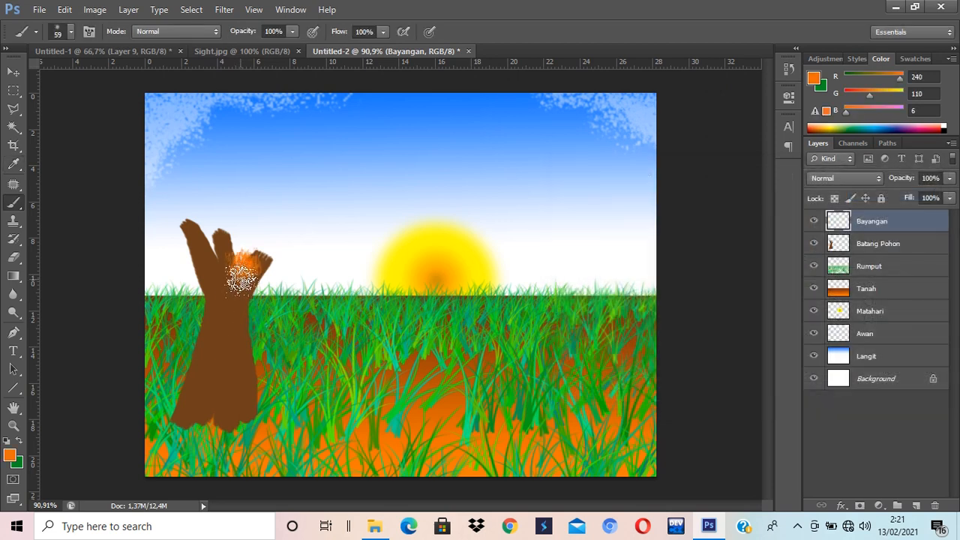
key(ctrl+z)
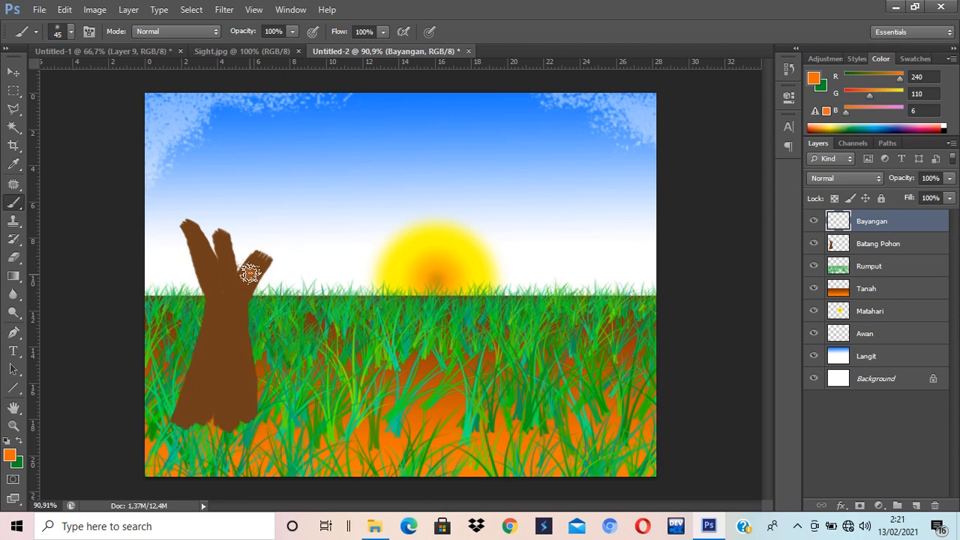
mouse_move(249, 273)
mouse_down()
mouse_move(222, 310)
mouse_move(221, 263)
mouse_move(209, 286)
mouse_move(217, 324)
mouse_move(217, 278)
mouse_move(208, 275)
mouse_move(223, 337)
mouse_move(237, 338)
mouse_up()
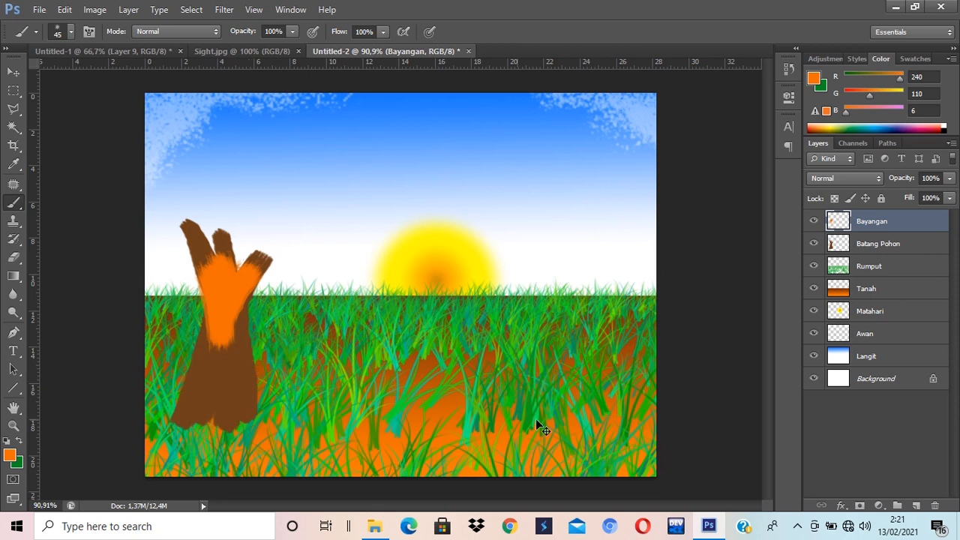
click(951, 198)
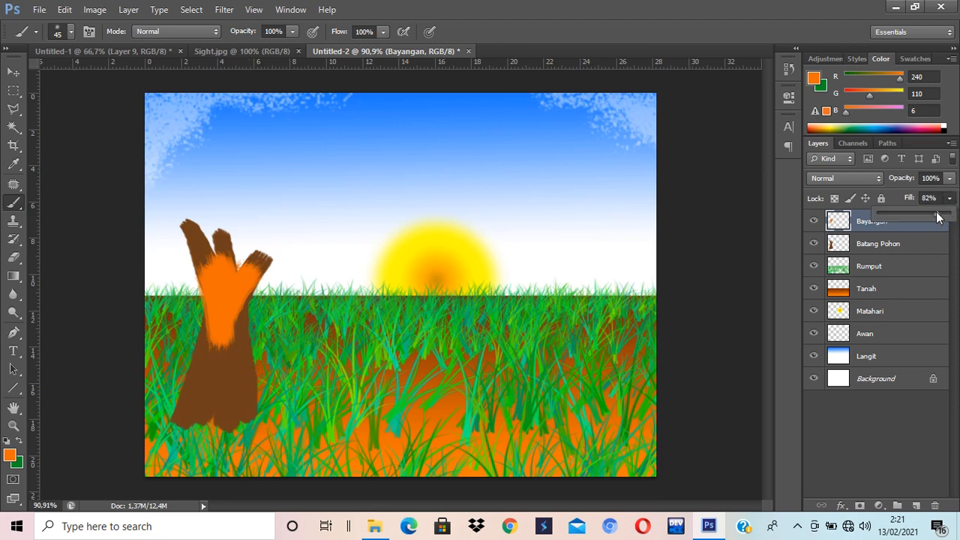
drag(937, 217, 898, 215)
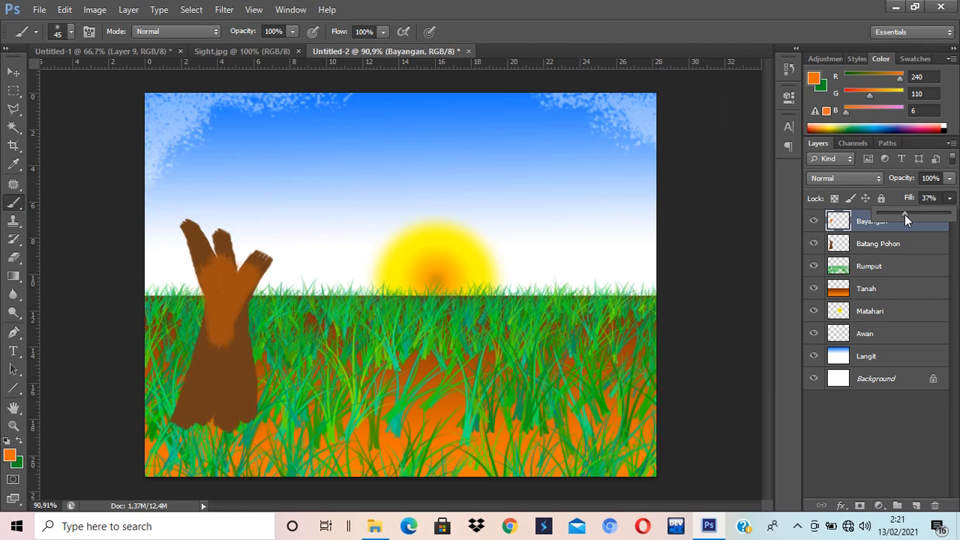
click(866, 225)
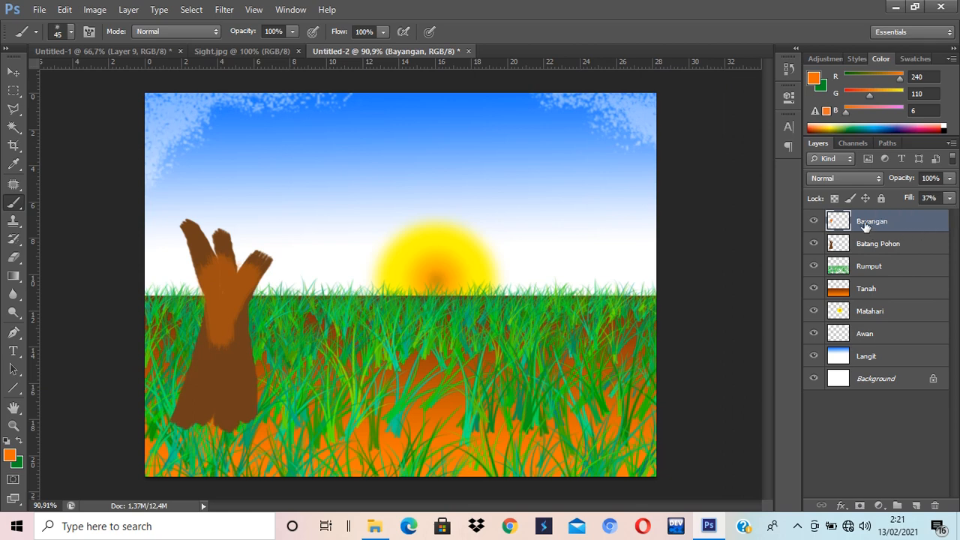
key(ctrl+alt+z)
key(ctrl+alt+z)
key(ctrl+alt+z)
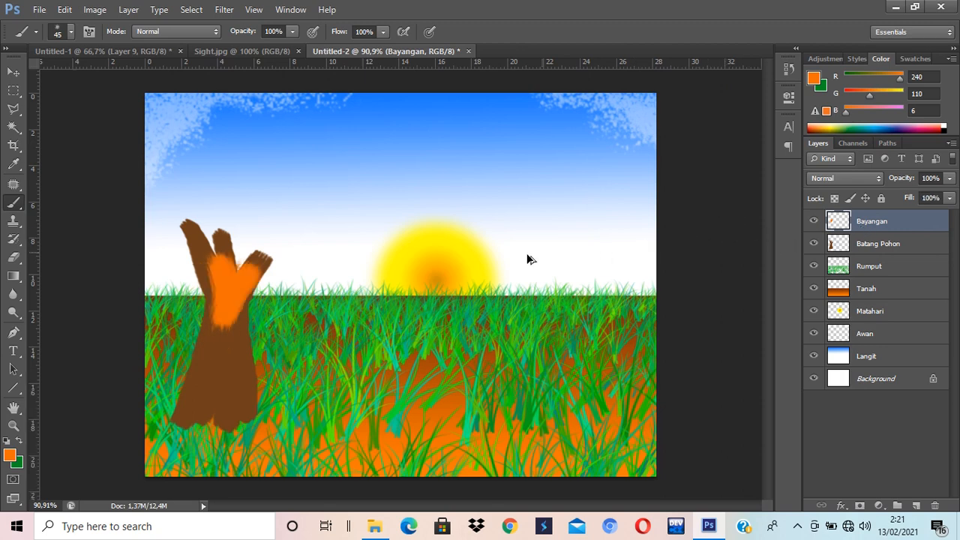
key(ctrl+alt+z)
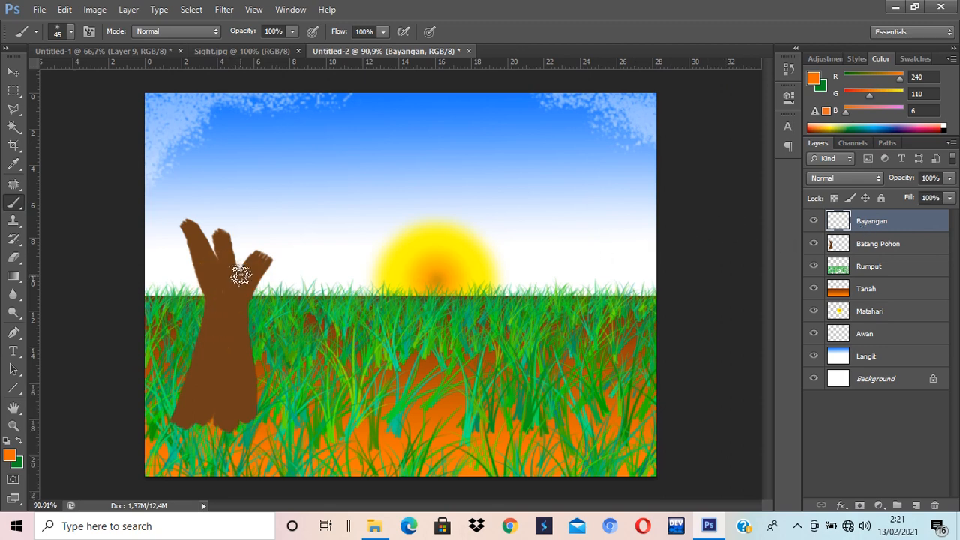
Step: Reduce the brush to 35 px and paint orange shading over the upper trunk, from the base of the branches downward
key(bracketleft)
drag(249, 277, 241, 336)
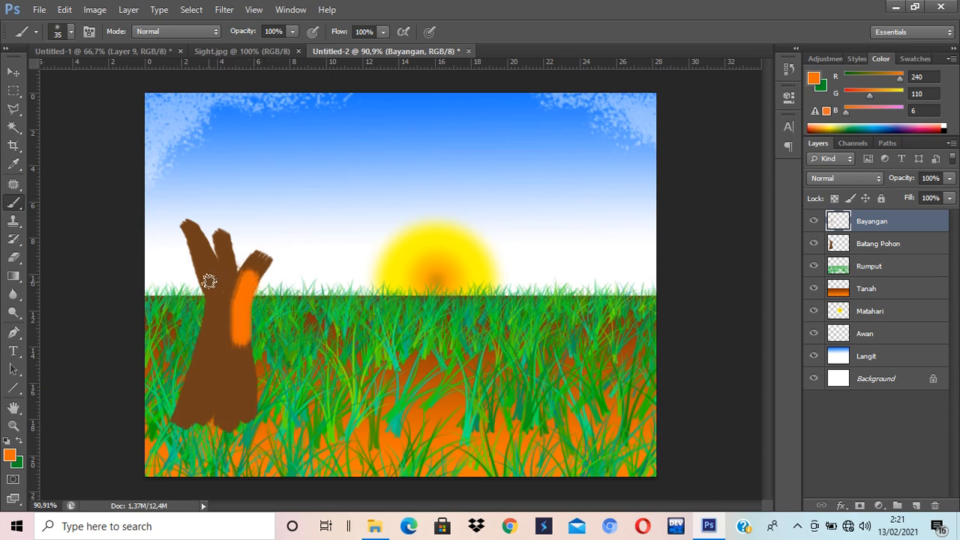
drag(206, 281, 211, 341)
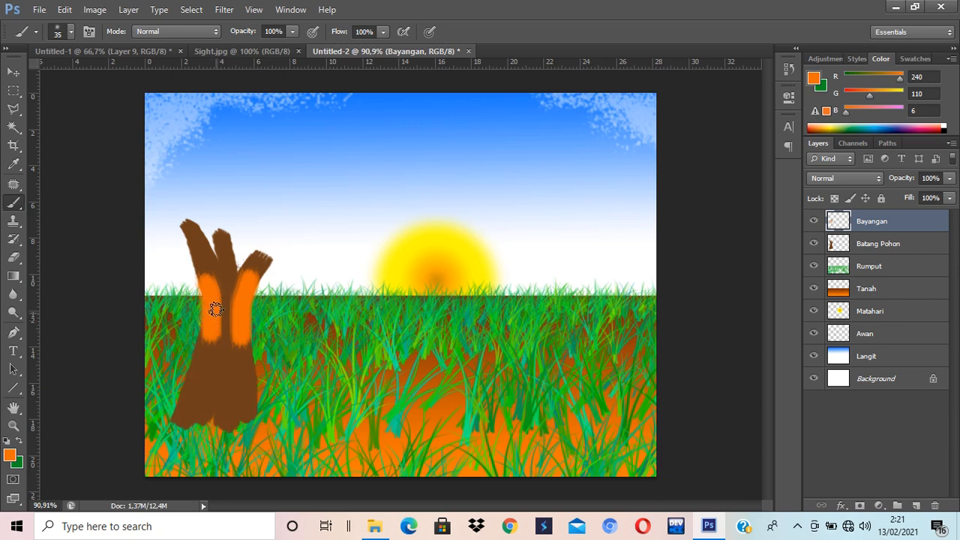
drag(220, 271, 233, 334)
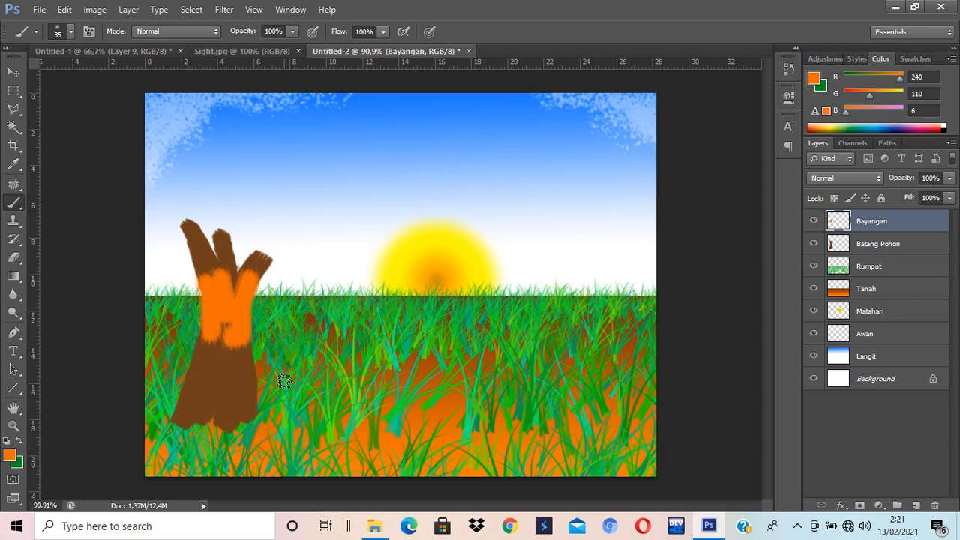
Step: Try a 37% fill on the Bayangan layer, restore the fill to 100% and set the layer's opacity to 44%
click(949, 199)
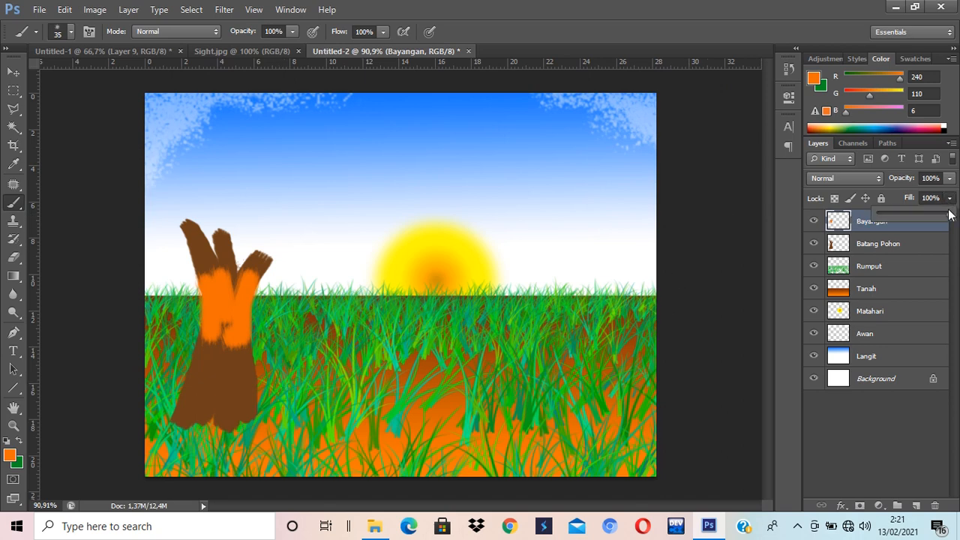
mouse_move(941, 216)
mouse_down()
mouse_move(896, 217)
mouse_move(904, 213)
mouse_up()
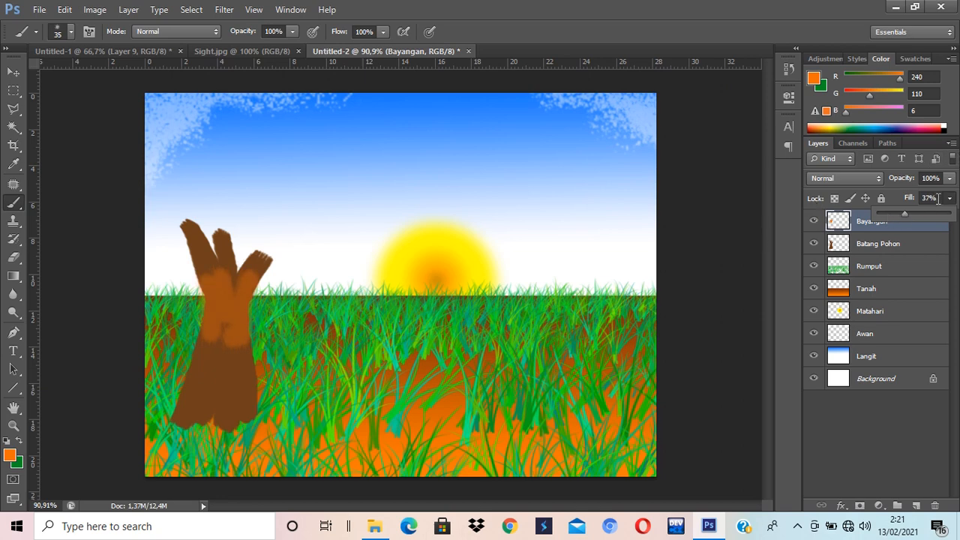
click(950, 178)
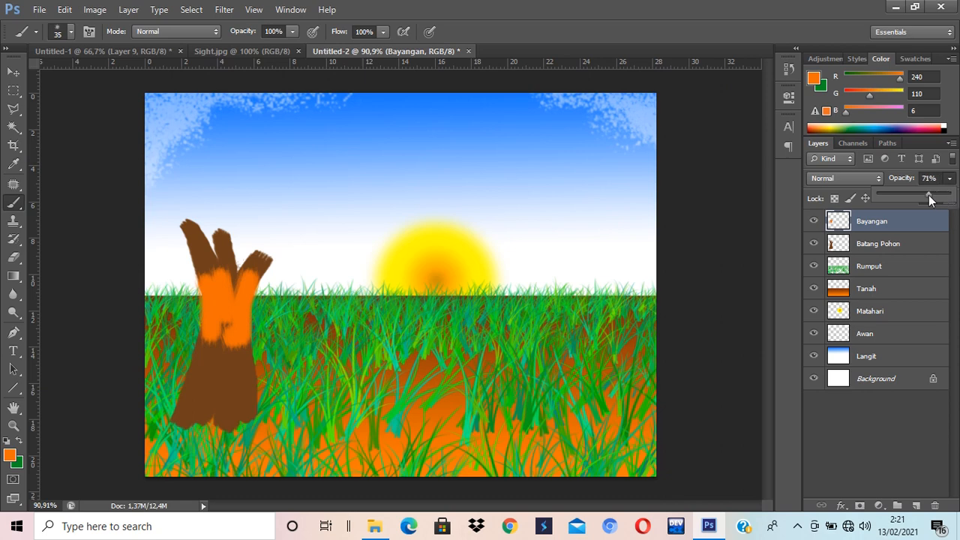
drag(928, 195, 911, 197)
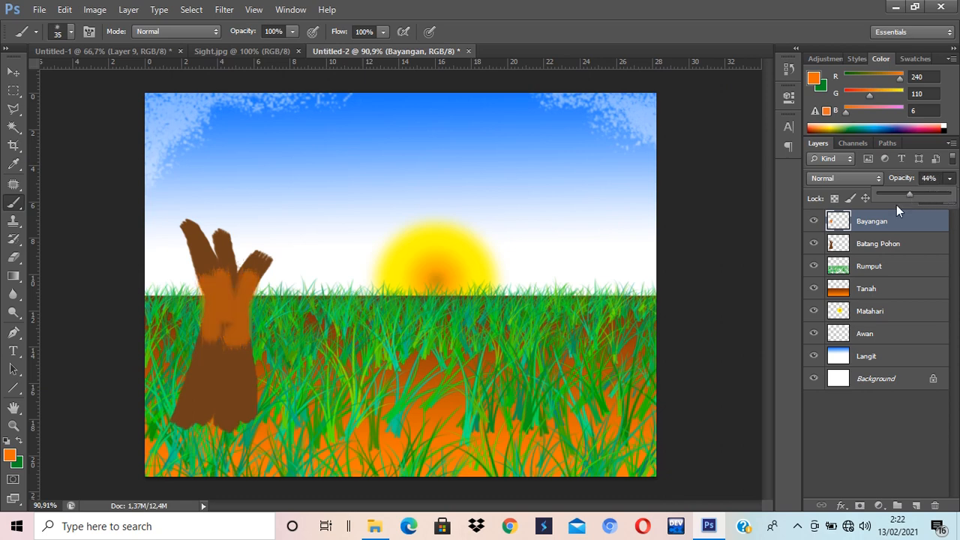
click(13, 77)
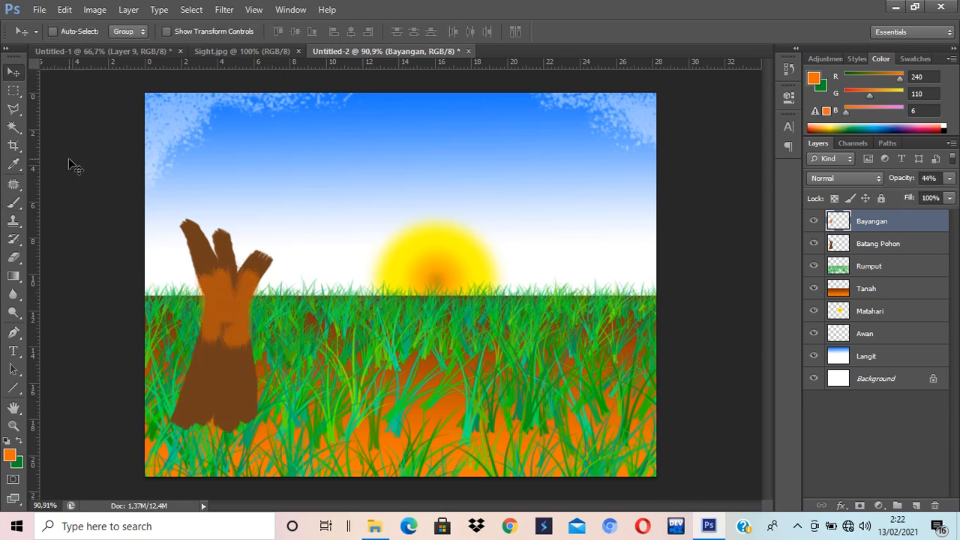
Step: Add a new layer above Bayangan and name it Daun
click(916, 504)
double_click(866, 222)
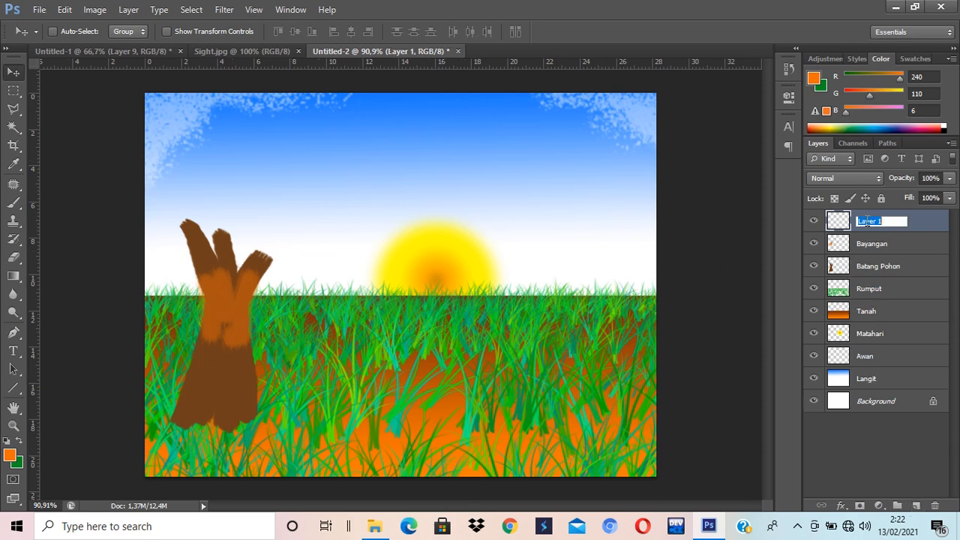
text(Cxdaun)
key(Return)
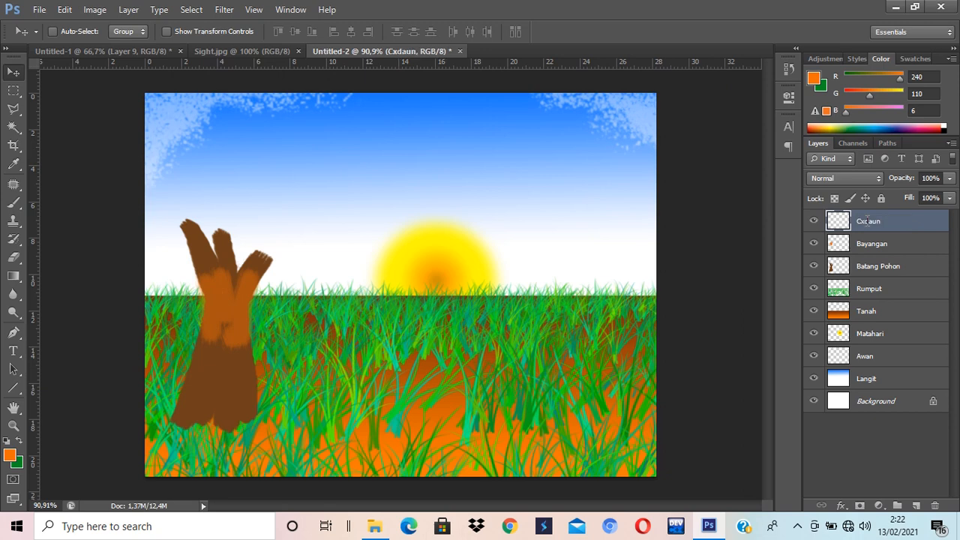
double_click(867, 221)
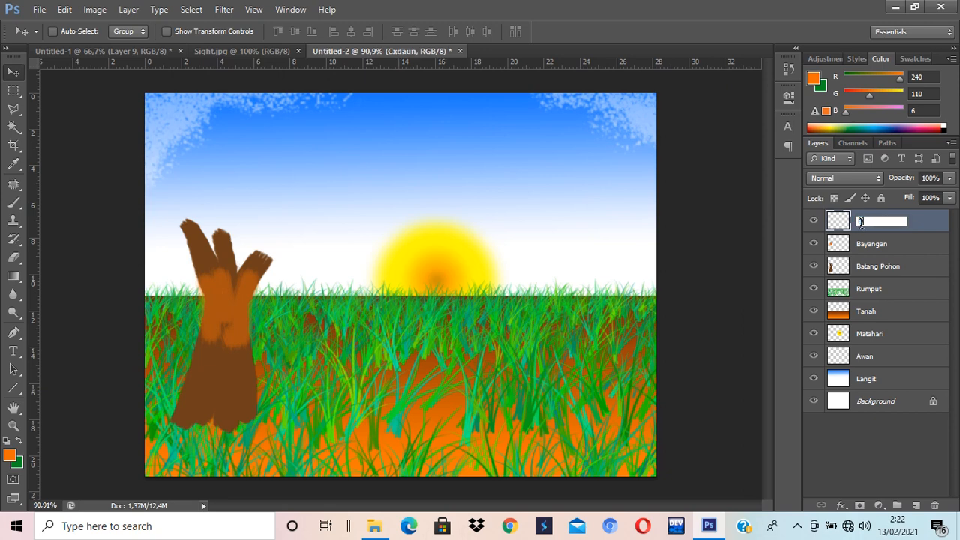
text(Dun)
key(Return)
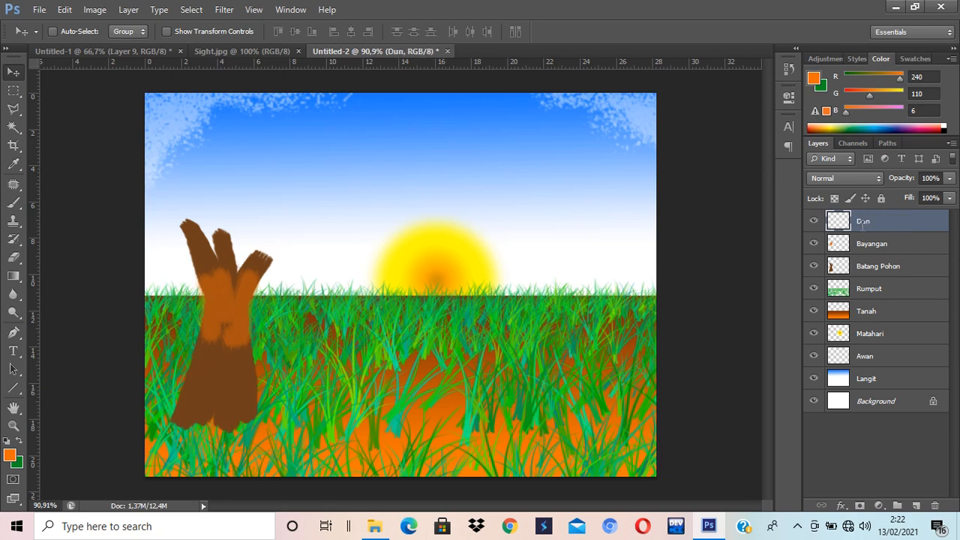
double_click(862, 222)
text(Da)
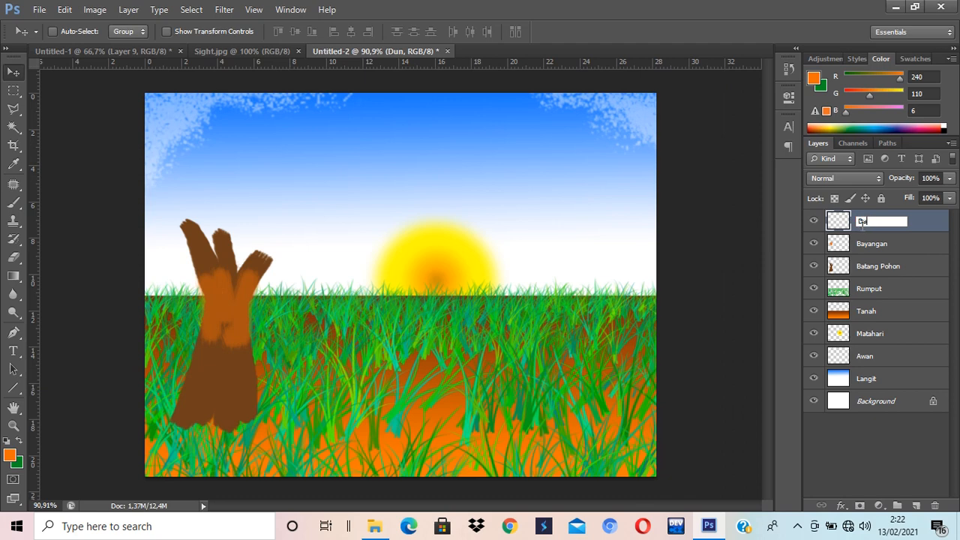
text(un)
key(Return)
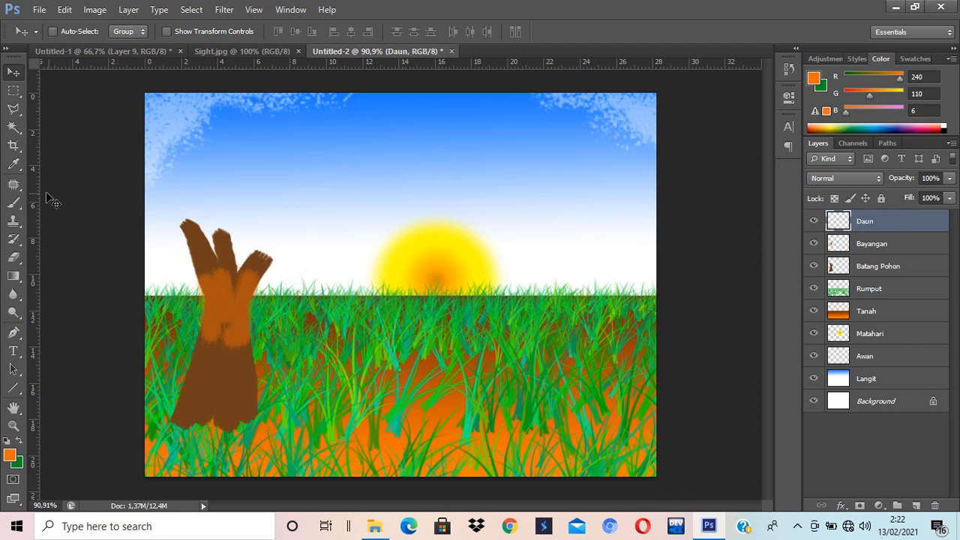
Step: Swap the foreground and background colours and choose the 74 px maple leaf tip for the Brush tool
click(18, 442)
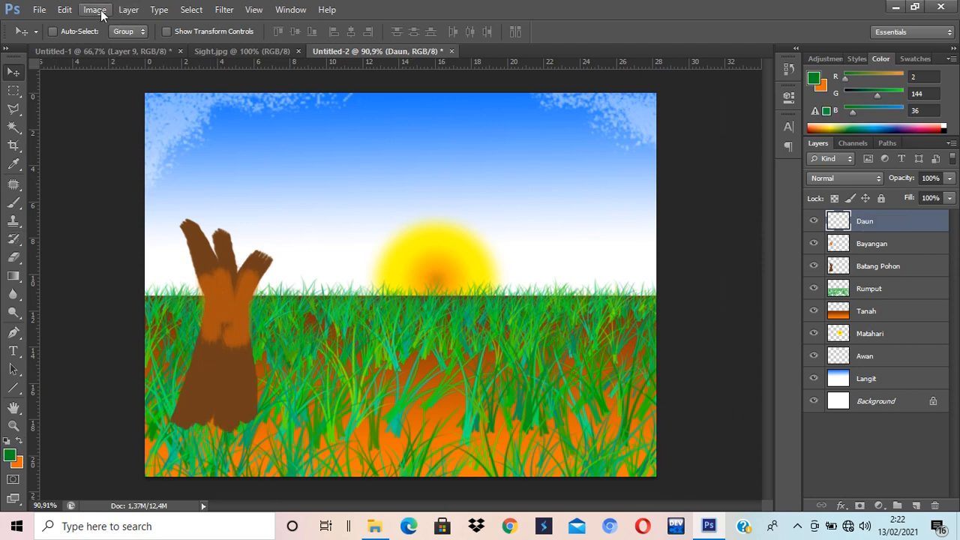
click(14, 203)
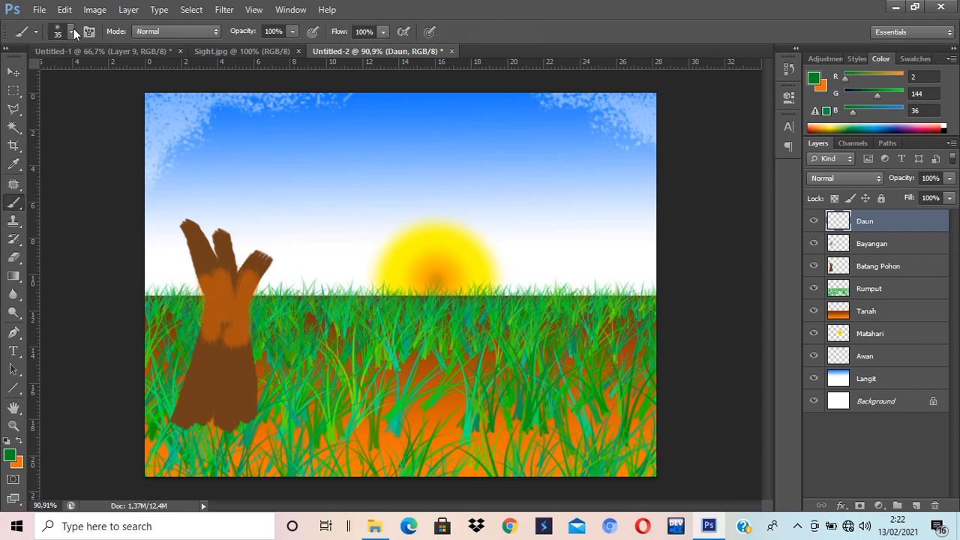
click(70, 32)
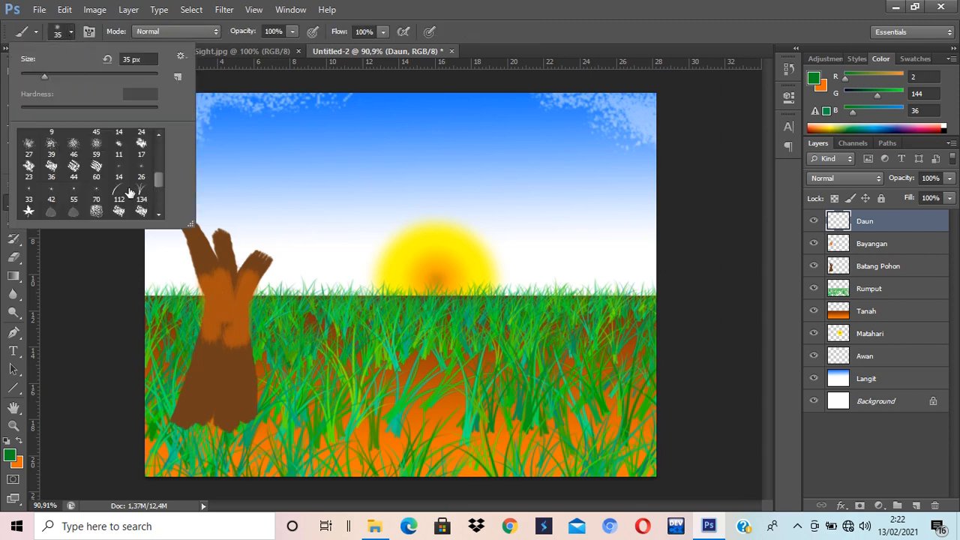
click(28, 211)
click(484, 6)
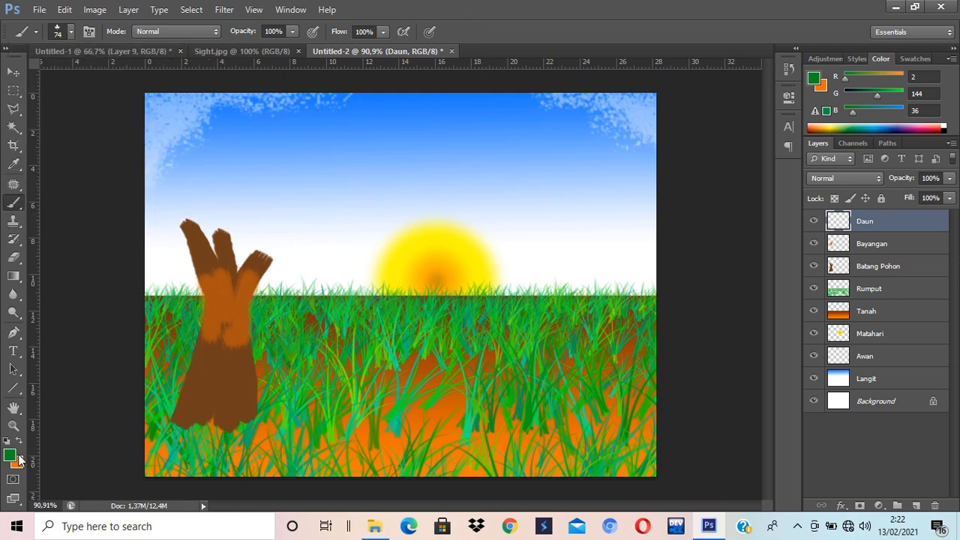
Step: Paint green 74 px maple leaves around the branches on the Daun layer, and add orange ones with the brush enlarged to 90 px
click(291, 250)
click(187, 276)
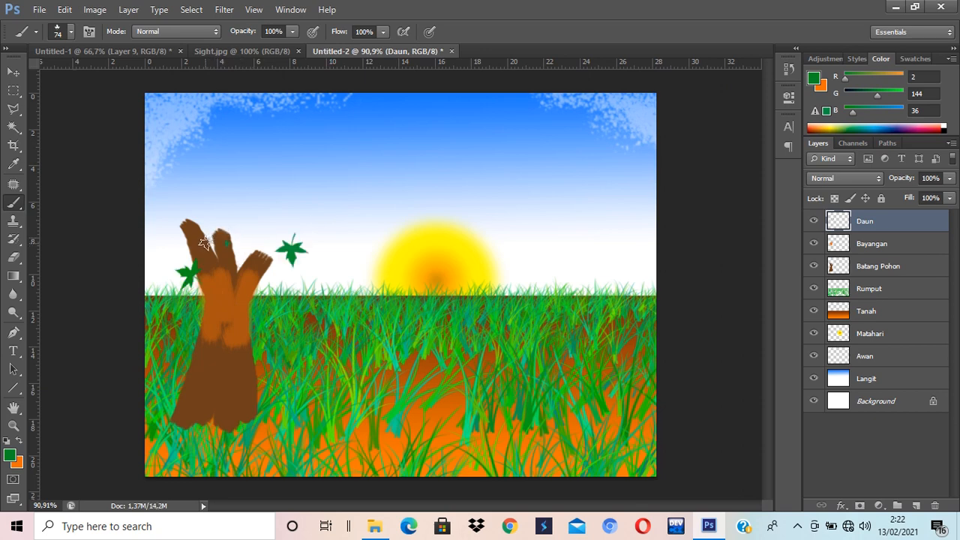
mouse_move(204, 242)
mouse_down()
mouse_move(195, 217)
mouse_move(211, 251)
mouse_move(178, 242)
mouse_up()
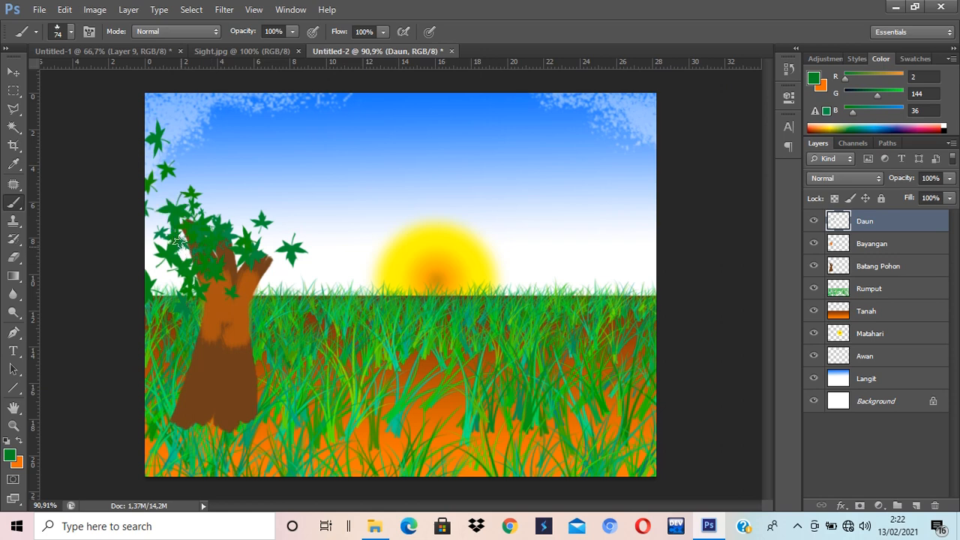
click(18, 442)
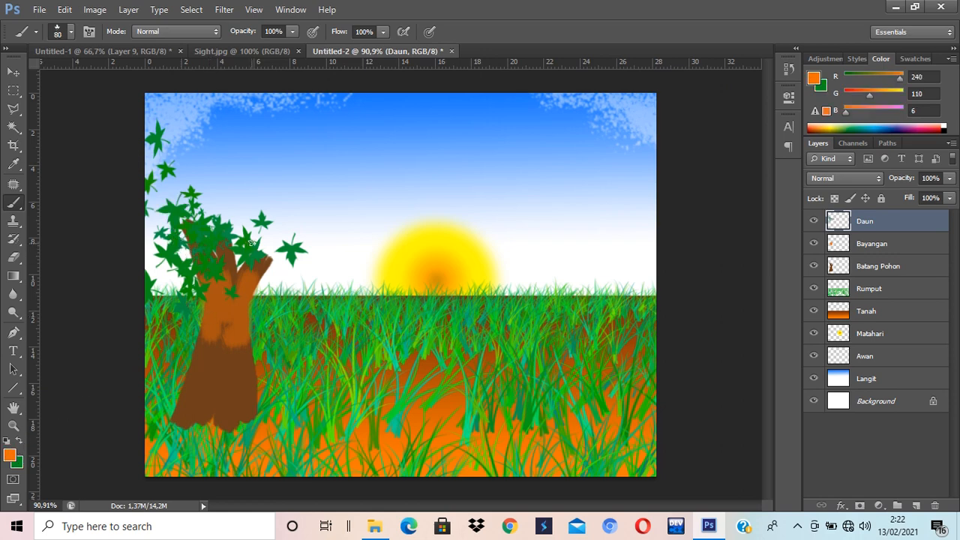
mouse_move(213, 228)
mouse_down()
mouse_move(226, 258)
mouse_move(220, 234)
mouse_move(239, 223)
mouse_move(214, 205)
mouse_move(240, 219)
mouse_move(242, 246)
mouse_up()
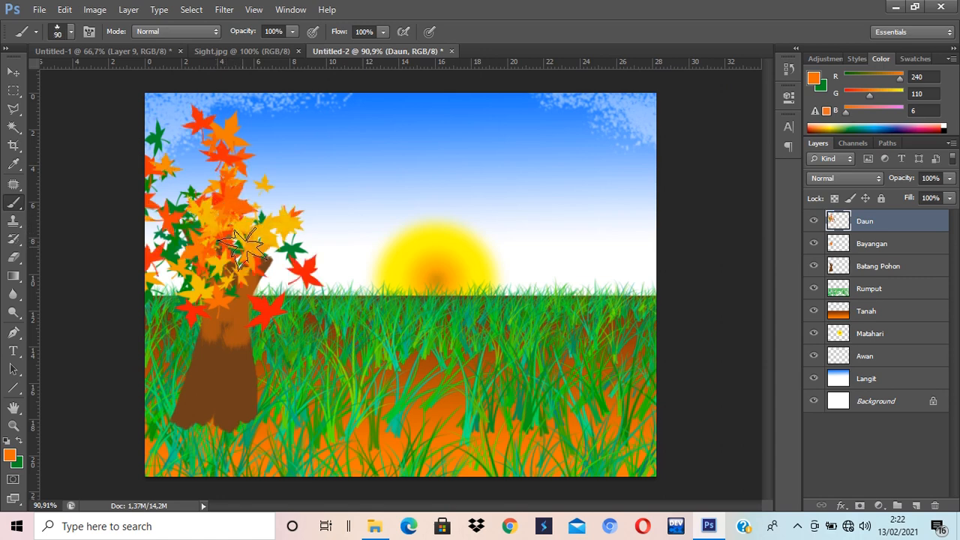
Step: Swap back to green, enlarge the leaf brush to 175 px and paint large leaves over the upper part of the tree crown
key(bracketright)
key(bracketright)
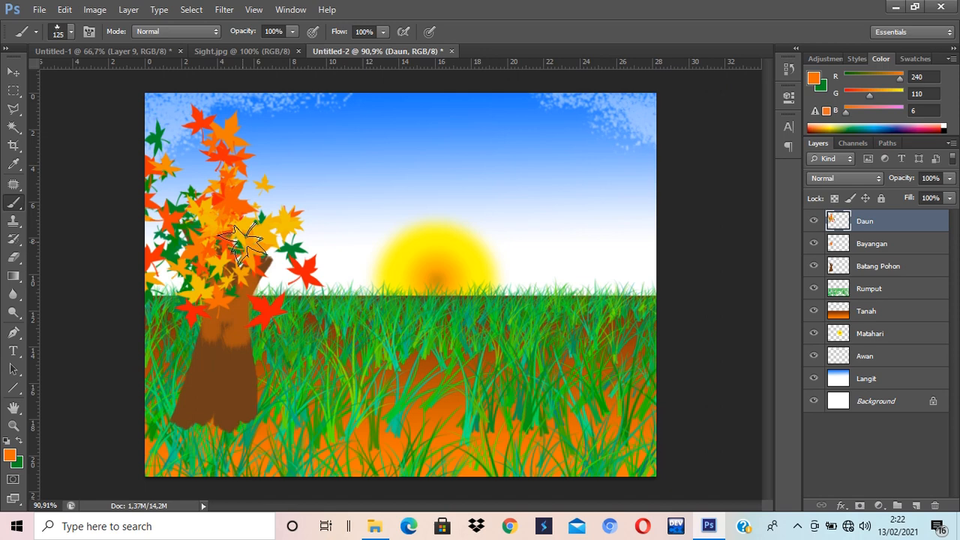
key(x)
mouse_move(238, 238)
mouse_down()
mouse_move(236, 208)
mouse_move(186, 187)
mouse_move(174, 214)
mouse_move(206, 139)
mouse_move(251, 138)
mouse_move(246, 128)
mouse_move(217, 143)
mouse_move(251, 161)
mouse_up()
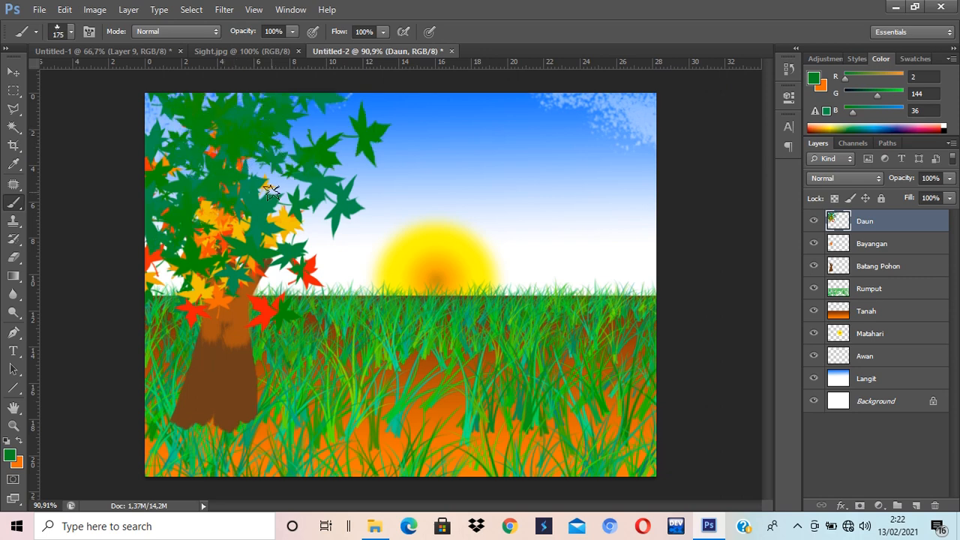
Step: Swap to the orange colour and try painting 175 px leaves over the crown, undoing the strokes
key(x)
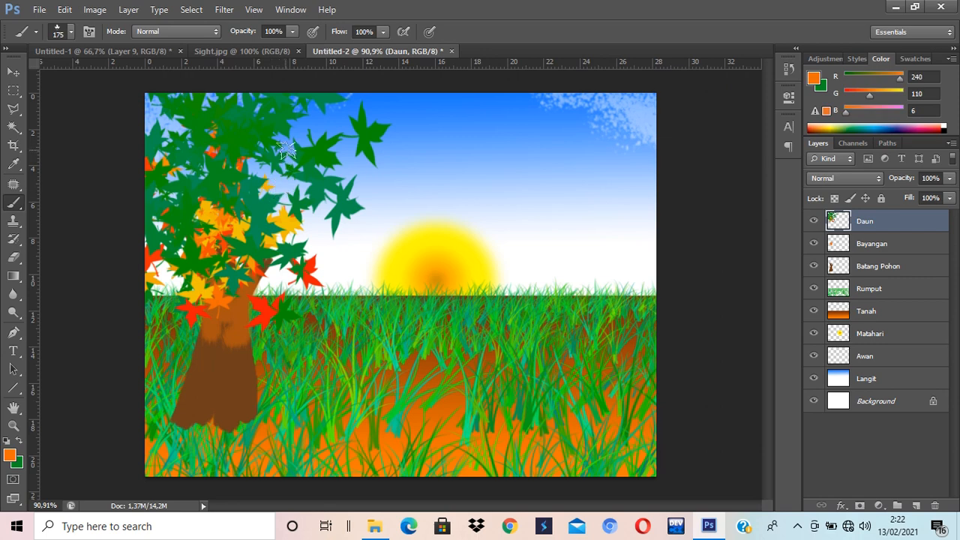
mouse_move(285, 149)
mouse_down()
mouse_move(260, 172)
mouse_move(235, 163)
mouse_move(285, 101)
mouse_move(244, 113)
mouse_move(217, 135)
mouse_move(231, 149)
mouse_move(186, 116)
mouse_move(171, 129)
mouse_move(210, 132)
mouse_up()
key(ctrl+alt+z)
key(ctrl+alt+z)
key(ctrl+alt+z)
Step: Reduce the leaf brush to 125 px and scatter orange leaves throughout the crown and outward above the sun
key(bracketleft)
key(bracketleft)
mouse_move(255, 169)
mouse_down()
mouse_move(253, 141)
mouse_move(245, 159)
mouse_move(259, 133)
mouse_move(159, 120)
mouse_move(159, 159)
mouse_move(226, 209)
mouse_move(285, 184)
mouse_up()
key(ctrl+alt+z)
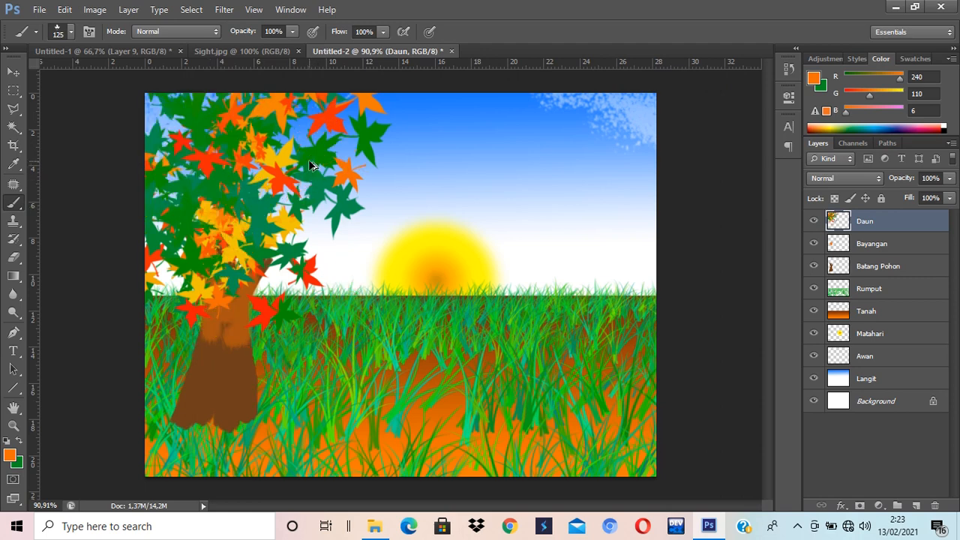
drag(209, 196, 195, 200)
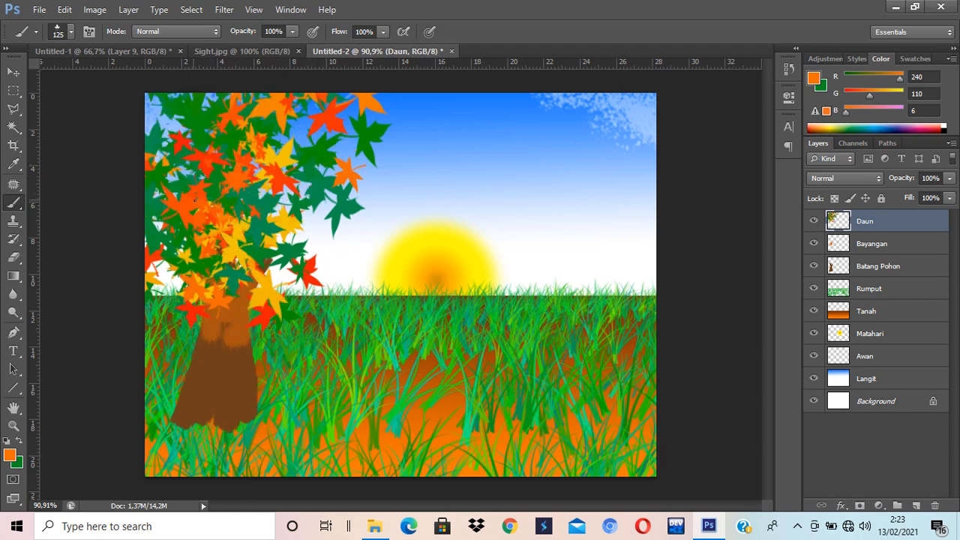
drag(225, 127, 187, 113)
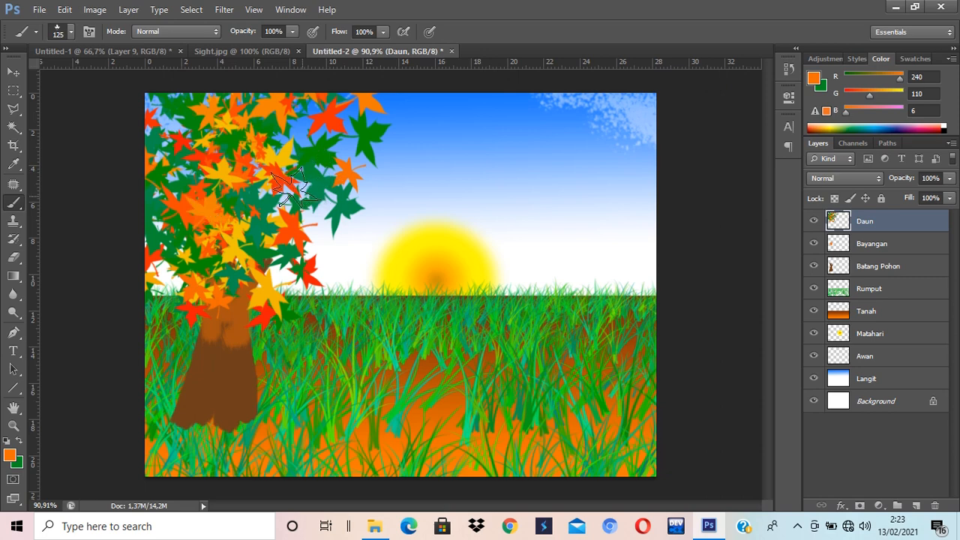
drag(375, 206, 318, 174)
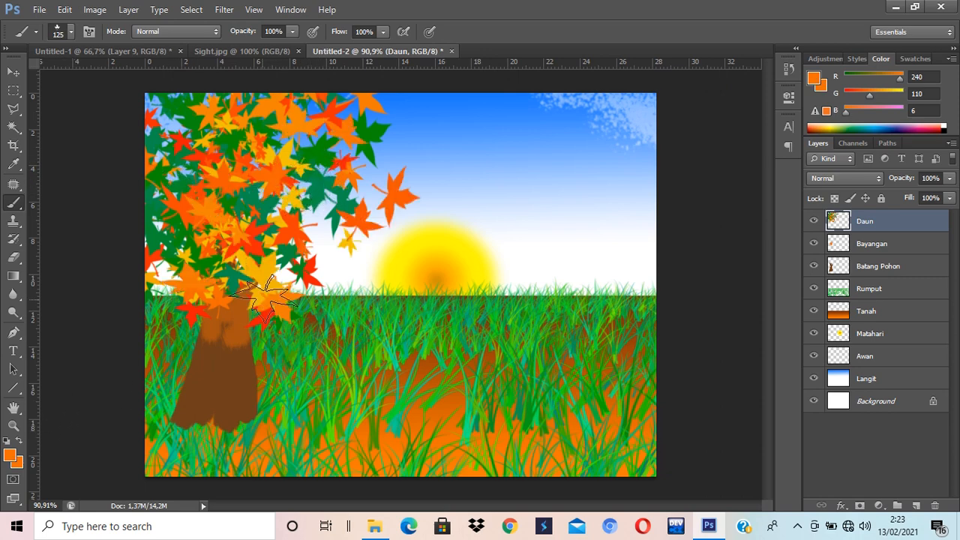
Step: Paint green 125 px leaves across the crown and out over the sun, and scatter a few orange ones among them
key(x)
mouse_move(258, 180)
mouse_down()
mouse_move(186, 144)
mouse_move(169, 121)
mouse_move(176, 116)
mouse_move(233, 171)
mouse_move(284, 180)
mouse_move(324, 172)
mouse_move(324, 193)
mouse_move(310, 168)
mouse_up()
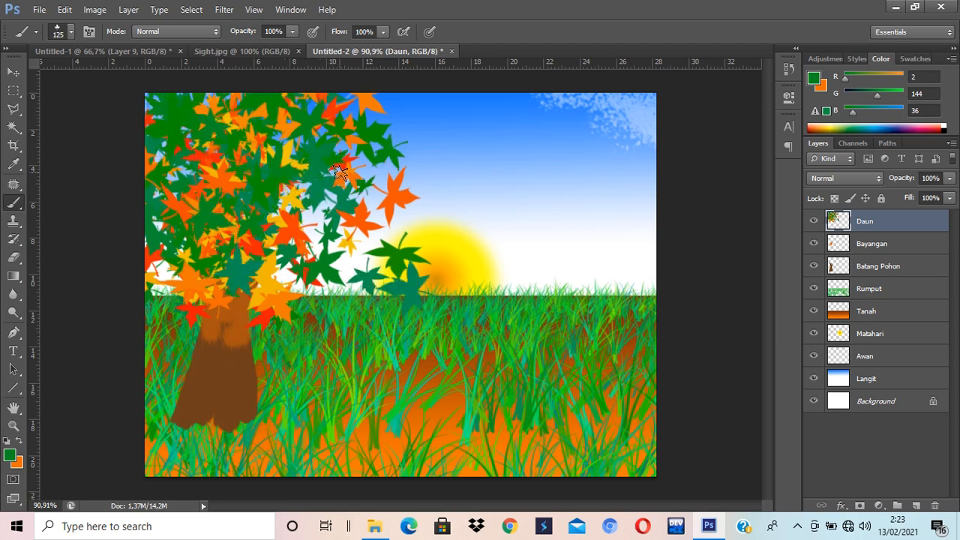
key(x)
mouse_move(318, 161)
mouse_down()
mouse_move(266, 165)
mouse_move(212, 199)
mouse_move(253, 202)
mouse_up()
click(168, 202)
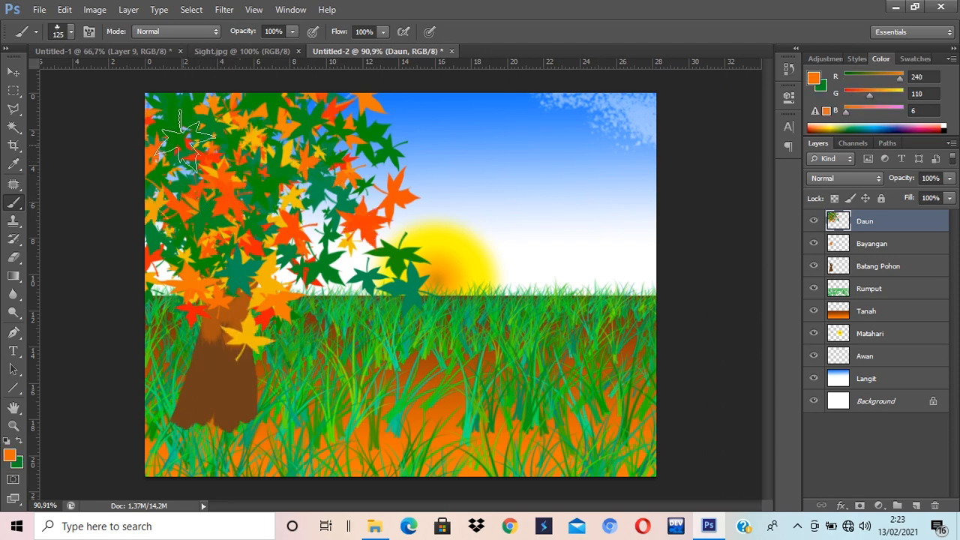
Step: Reduce the brush to 80 px and fill the middle of the crown with small orange leaves
key(bracketleft)
key(bracketleft)
key(bracketleft)
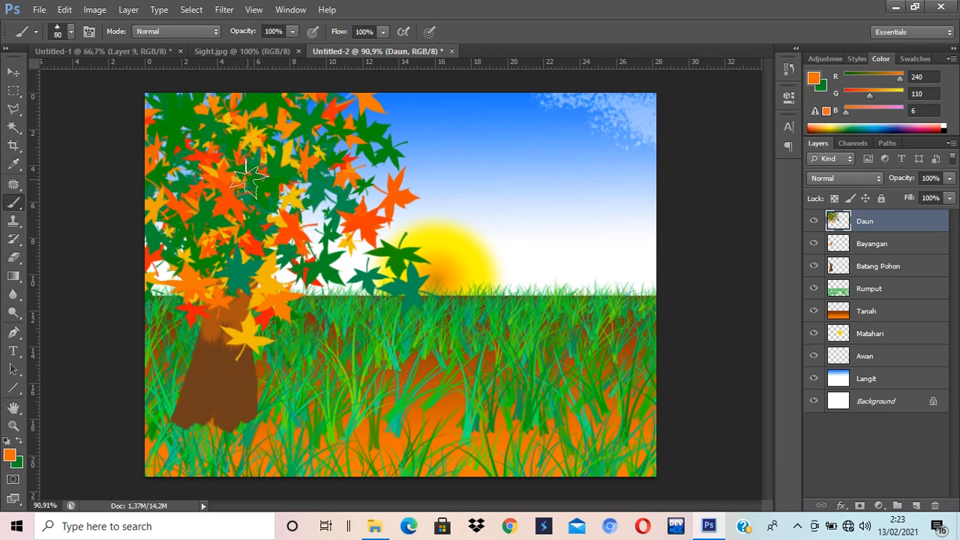
drag(258, 178, 279, 188)
drag(200, 177, 232, 174)
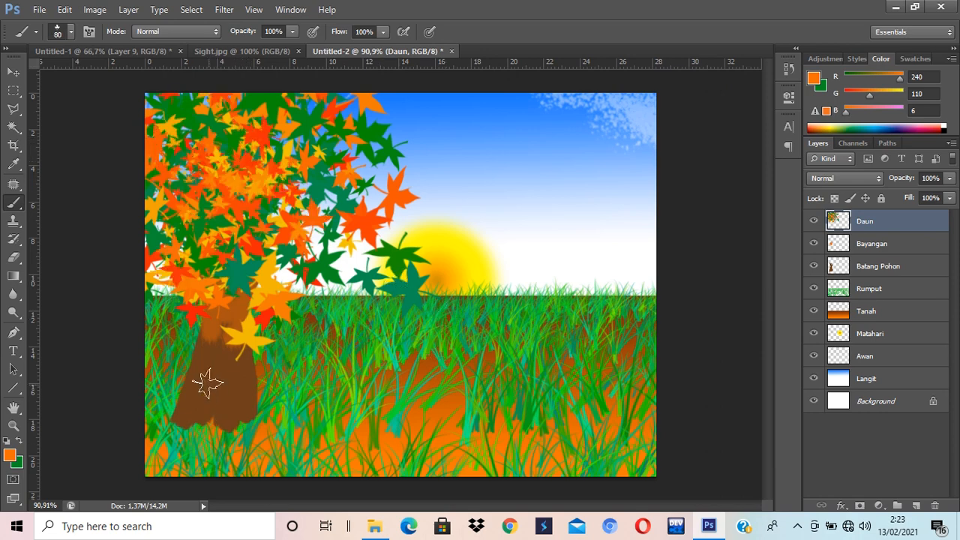
Step: Choose the 69 px flower-shaped tip for the Brush tool
click(71, 32)
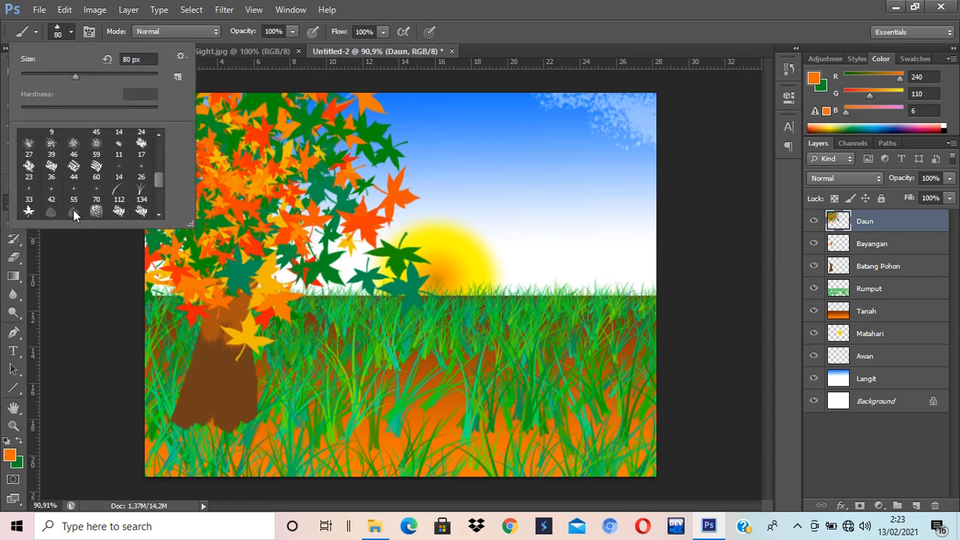
scroll(73, 215, down, 2)
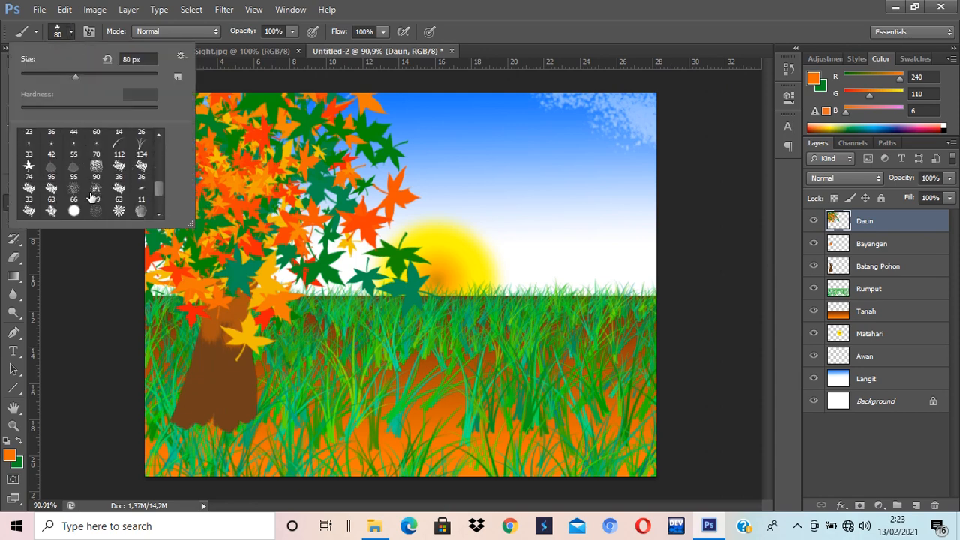
click(119, 211)
key(Return)
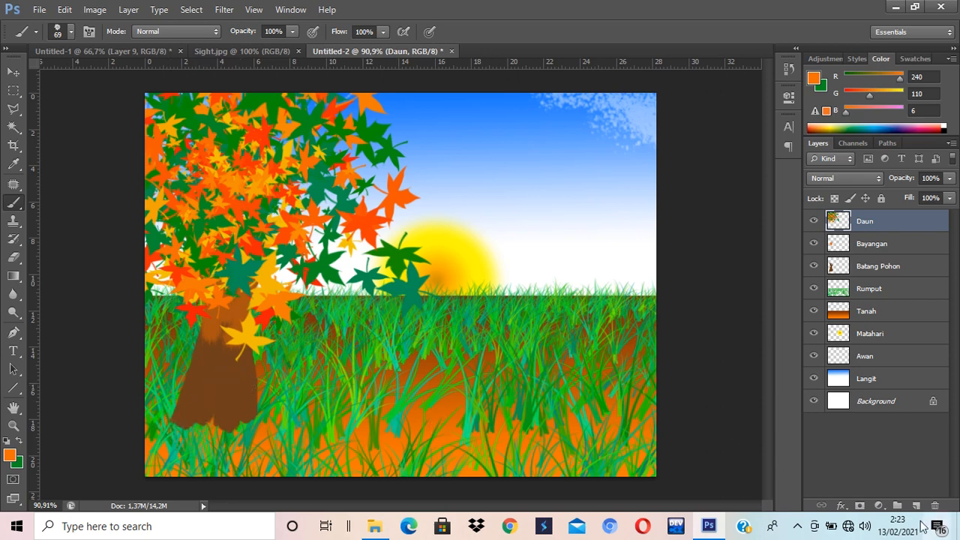
Step: Add a new layer named Daun2 above Daun and paint a patch of orange and green flower shapes around the trunk's base
click(917, 505)
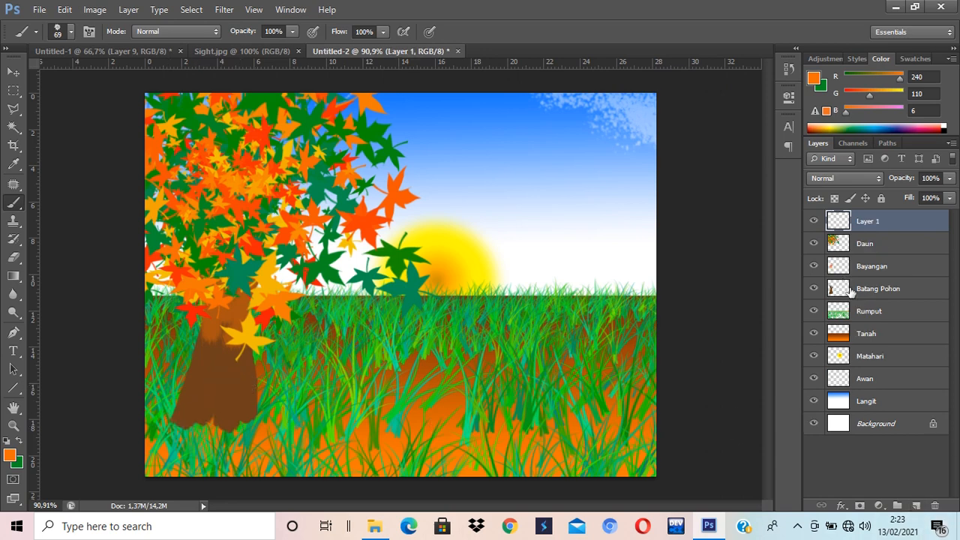
double_click(867, 223)
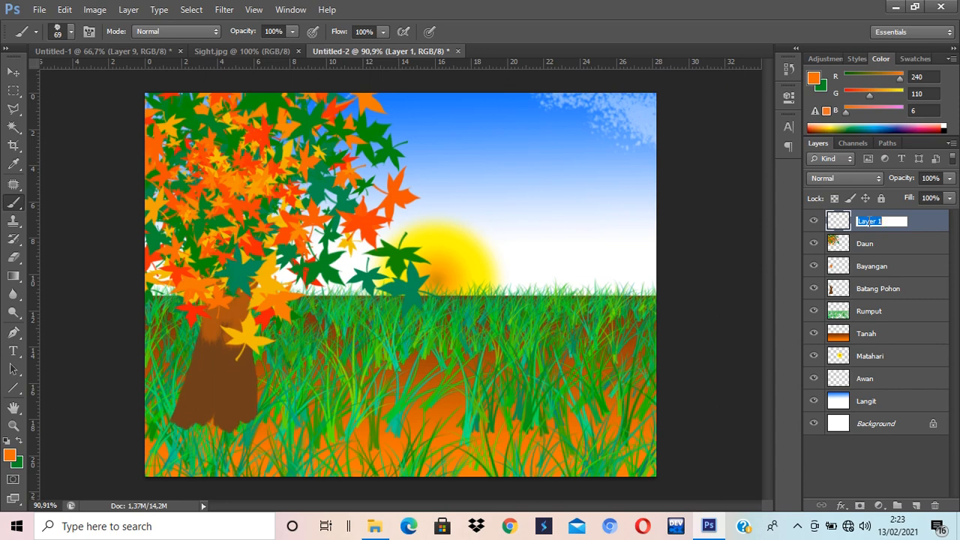
text(Daun2)
key(Return)
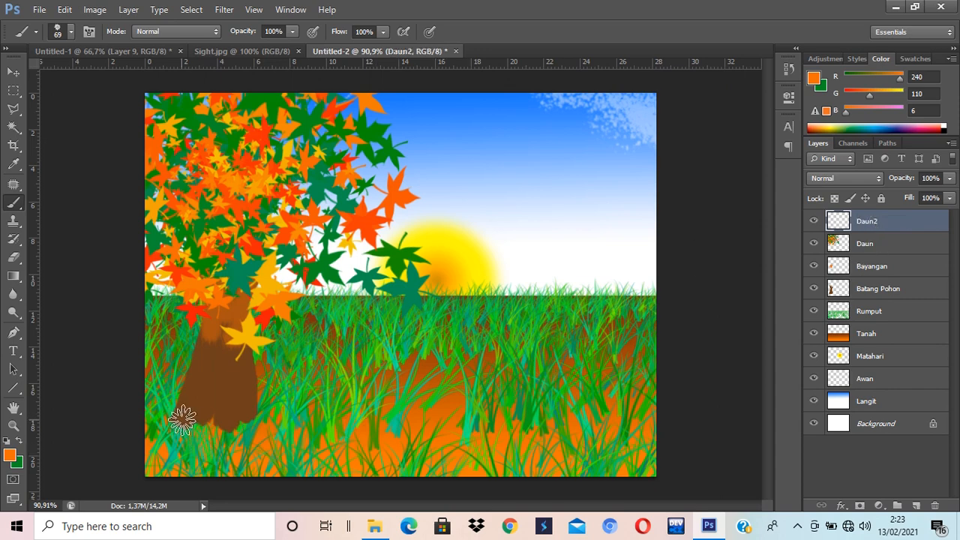
mouse_move(182, 420)
mouse_down()
mouse_move(256, 440)
mouse_move(273, 436)
mouse_move(274, 414)
mouse_move(252, 441)
mouse_move(189, 450)
mouse_move(148, 424)
mouse_move(202, 441)
mouse_move(234, 435)
mouse_move(207, 448)
mouse_move(144, 441)
mouse_move(249, 467)
mouse_move(305, 432)
mouse_move(257, 458)
mouse_move(218, 450)
mouse_up()
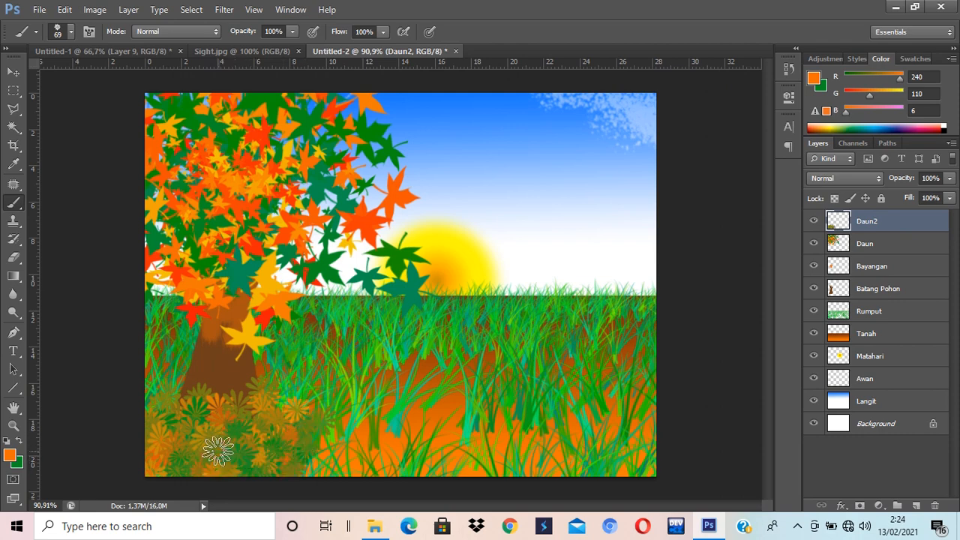
Step: Nudge the Daun layer with the Move tool so the leaves sit slightly higher and a little further left on the trunk
click(13, 71)
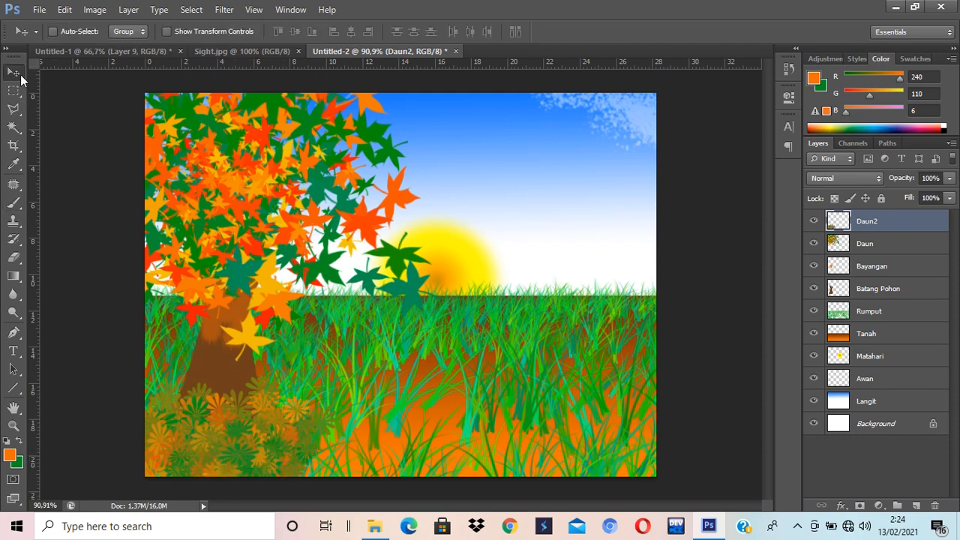
click(864, 250)
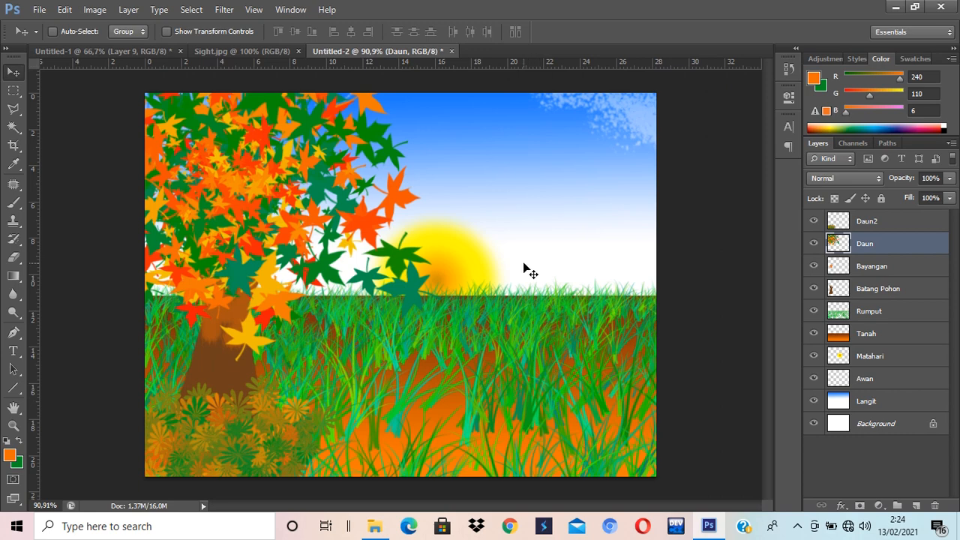
key(Up)
key(Up)
key(Up)
key(Up)
key(Up)
key(Up)
key(Up)
key(Up)
key(Up)
key(Up)
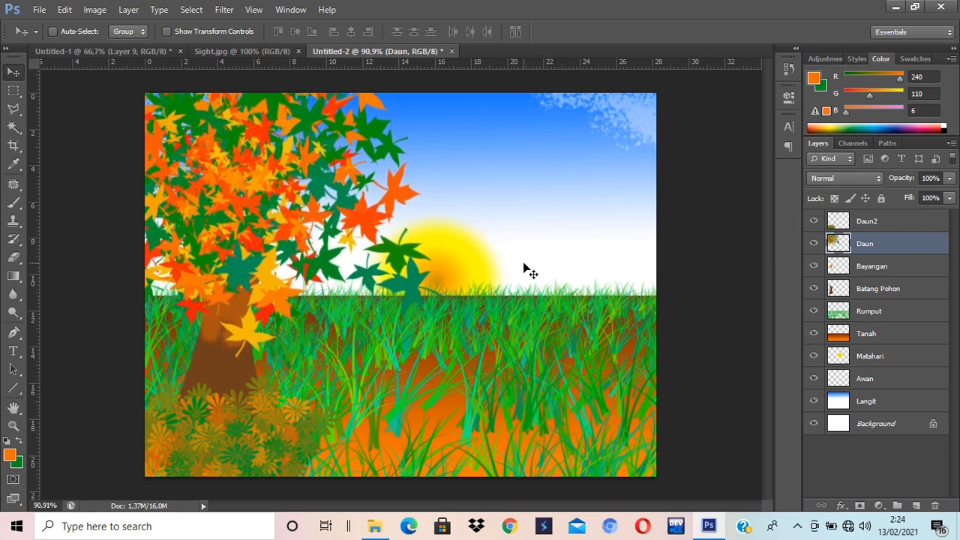
key(Right)
key(Right)
key(Right)
key(Up)
key(Up)
key(Up)
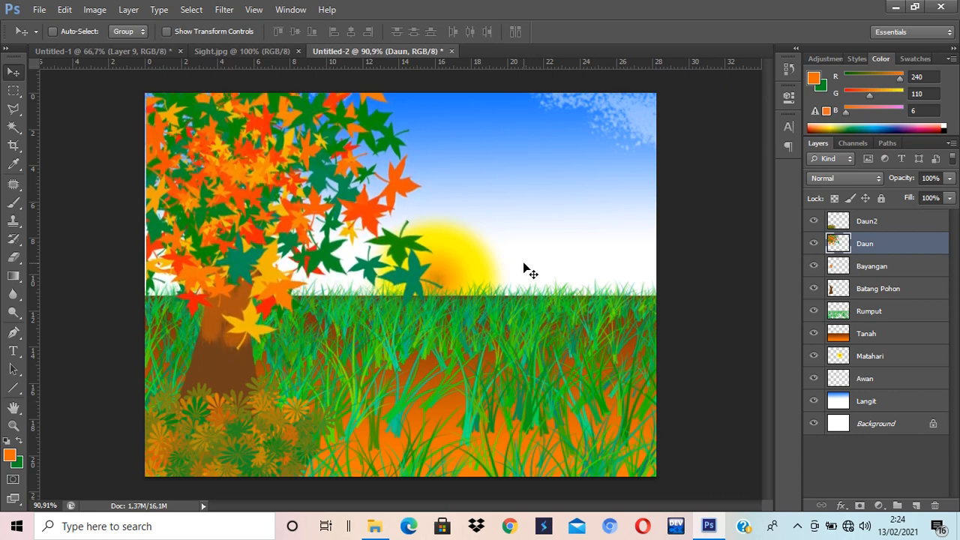
key(Up)
key(Up)
key(Up)
key(Up)
key(Up)
key(Up)
key(Up)
key(Up)
key(Up)
key(Up)
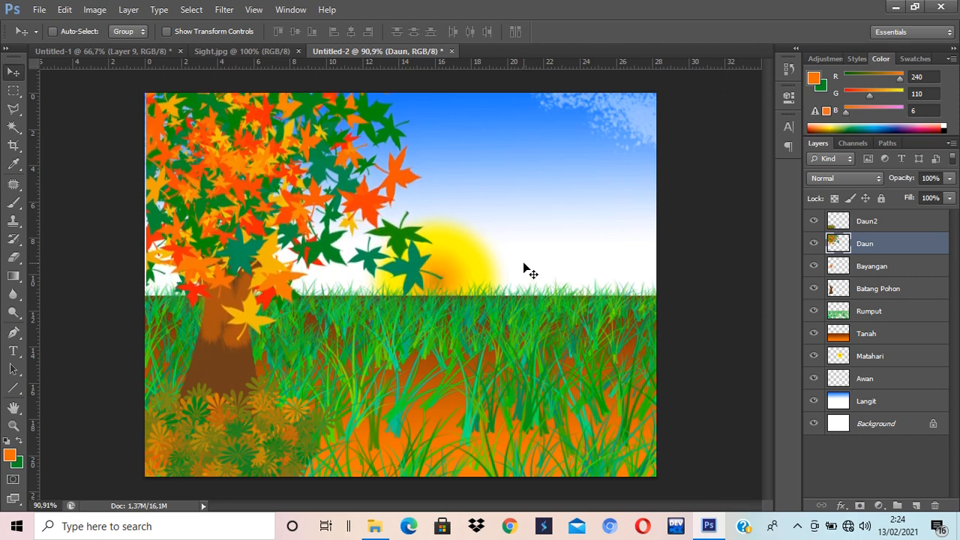
key(Left)
key(Left)
key(Left)
key(Left)
key(Left)
key(Left)
key(Left)
key(Left)
key(Left)
key(Left)
key(Left)
key(Left)
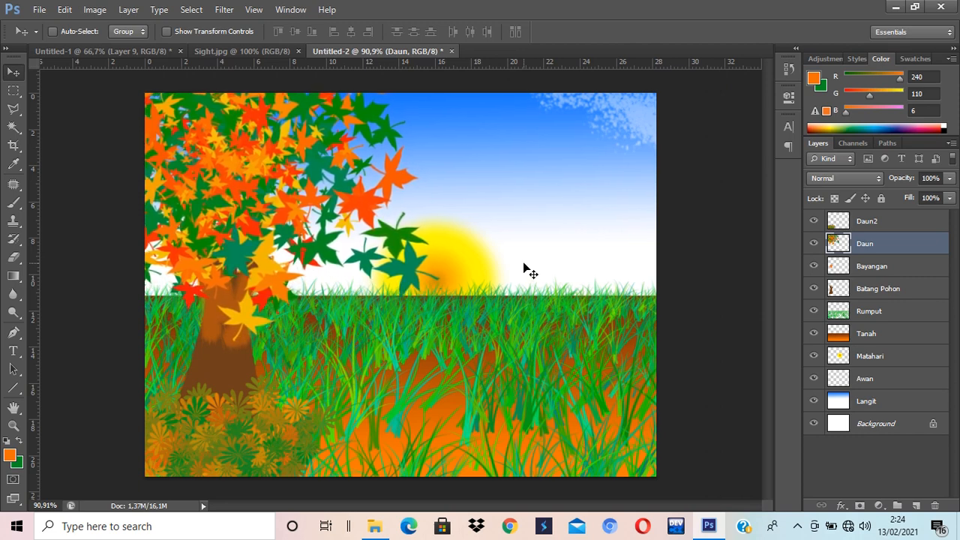
key(Up)
key(Up)
key(Up)
key(Up)
key(Down)
key(Down)
key(Down)
key(Down)
key(Down)
key(Down)
key(Down)
key(Down)
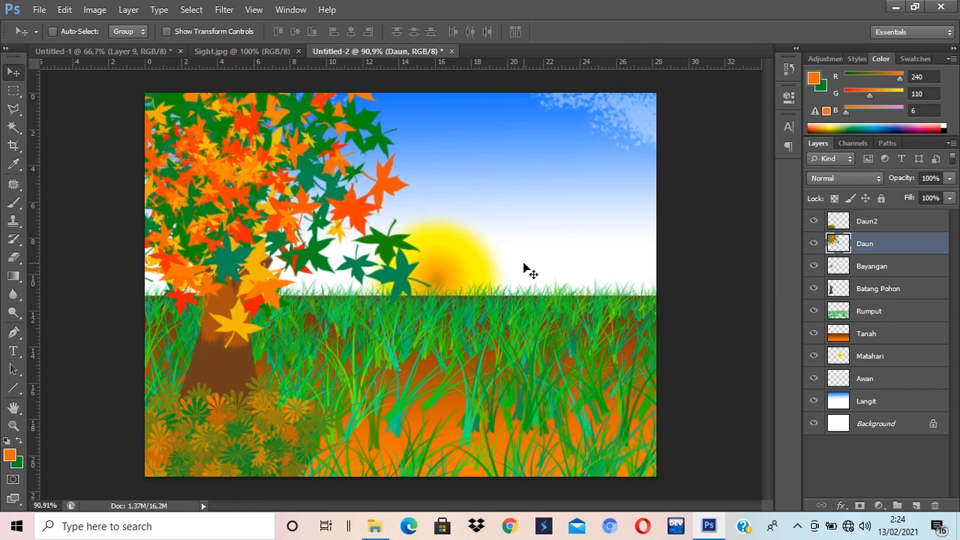
key(Up)
key(Up)
key(Up)
key(Up)
key(Up)
key(Up)
key(Up)
key(Up)
key(Up)
key(Up)
key(Right)
key(Right)
key(Right)
key(Right)
key(Right)
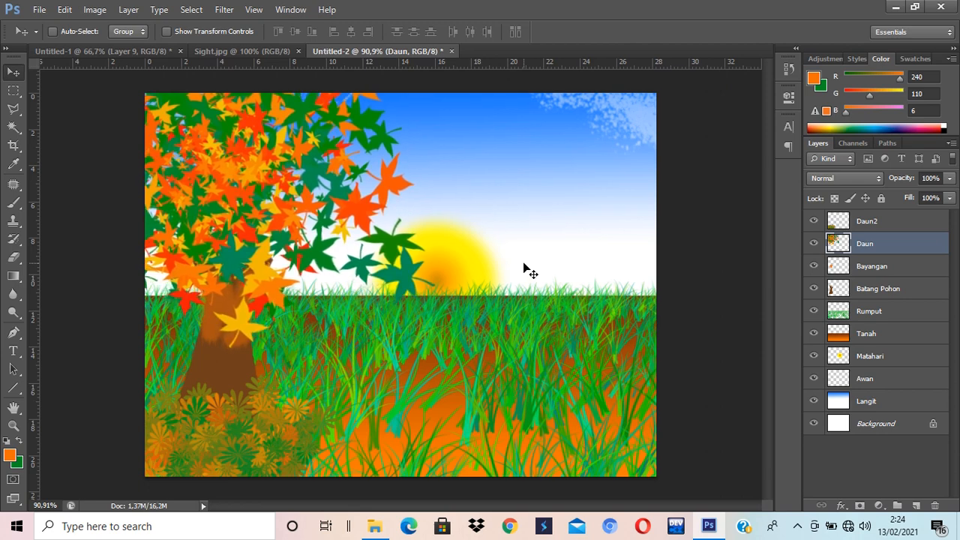
key(Right)
key(Right)
key(Right)
key(Right)
key(Right)
key(Down)
key(Down)
key(Down)
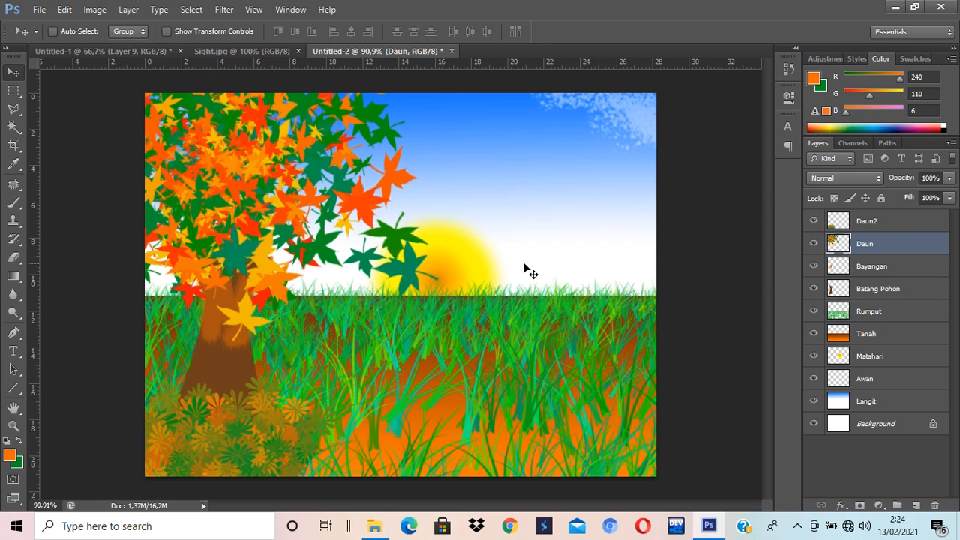
Step: Add a new layer above Daun2 and paint a cluster of multicoloured butterflies beside the trunk with the 29 px butterfly brush tip
click(889, 229)
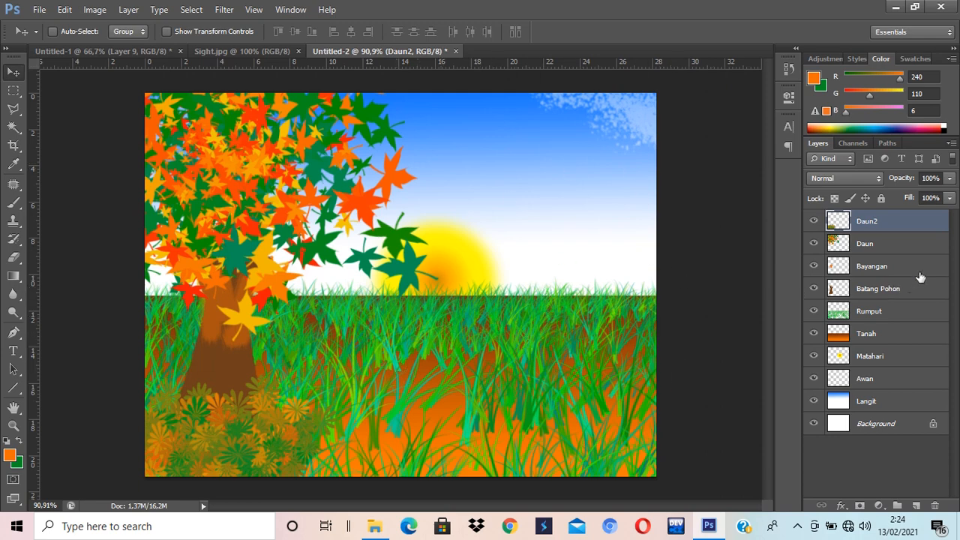
click(915, 506)
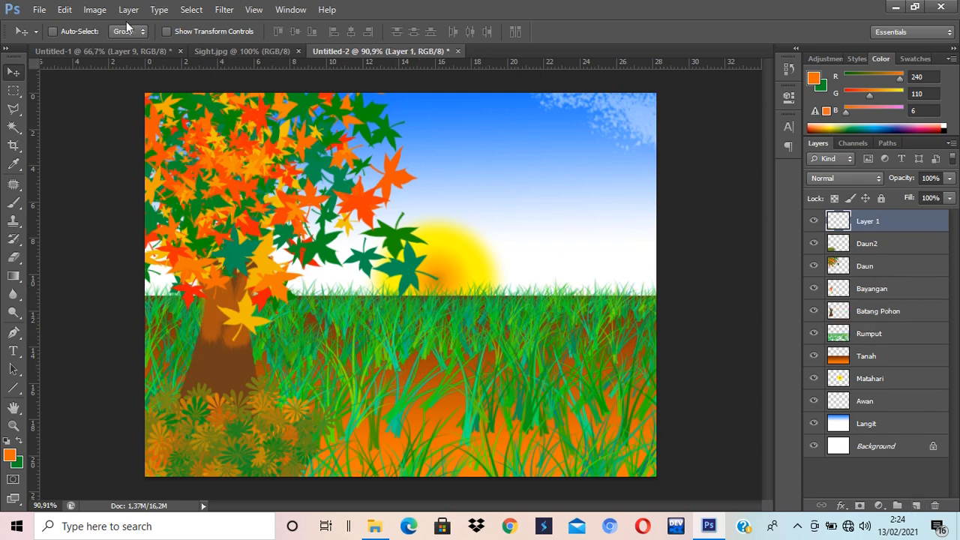
click(13, 204)
click(71, 34)
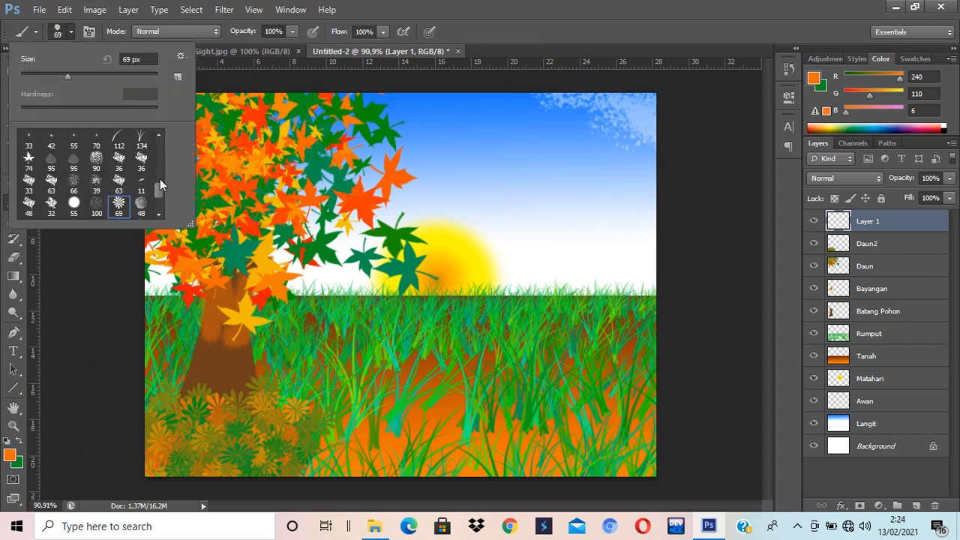
scroll(79, 178, down, 2)
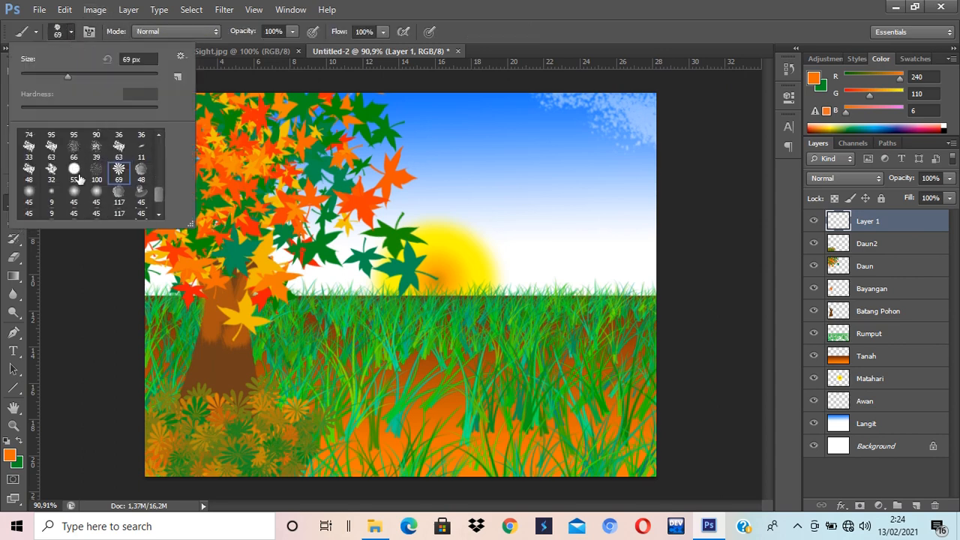
scroll(79, 178, down, 2)
click(141, 201)
click(488, 6)
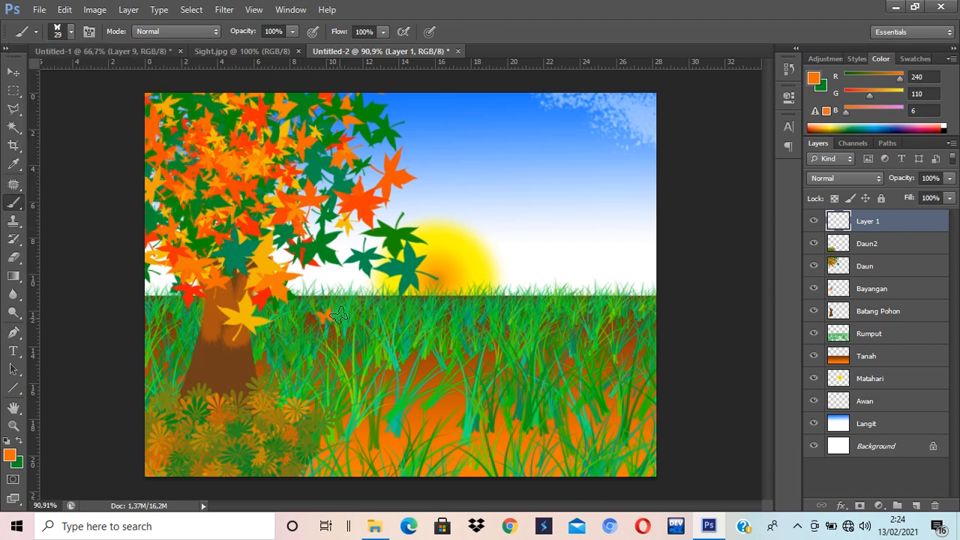
mouse_move(336, 307)
mouse_down()
mouse_move(309, 301)
mouse_move(324, 297)
mouse_move(361, 327)
mouse_move(345, 347)
mouse_move(320, 346)
mouse_move(318, 336)
mouse_move(339, 327)
mouse_move(321, 342)
mouse_move(285, 338)
mouse_up()
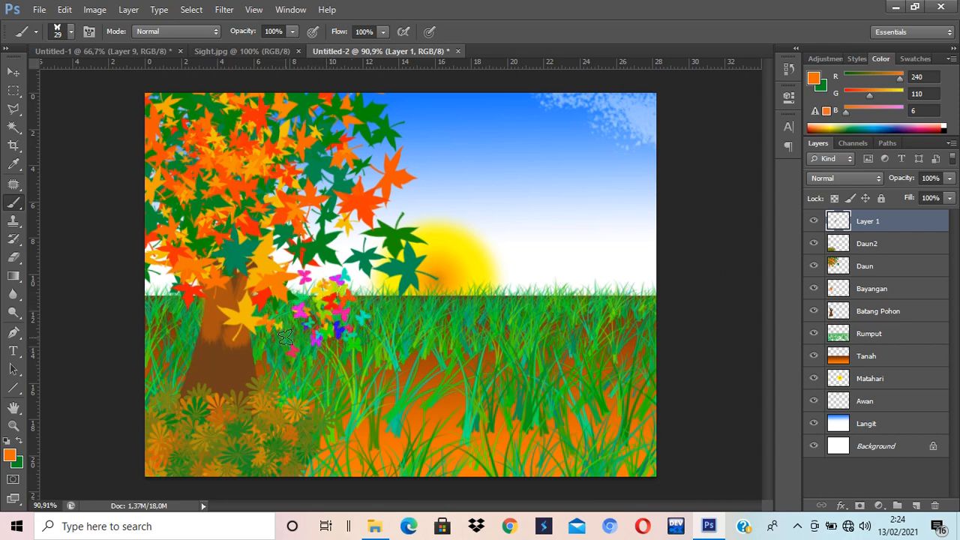
click(15, 72)
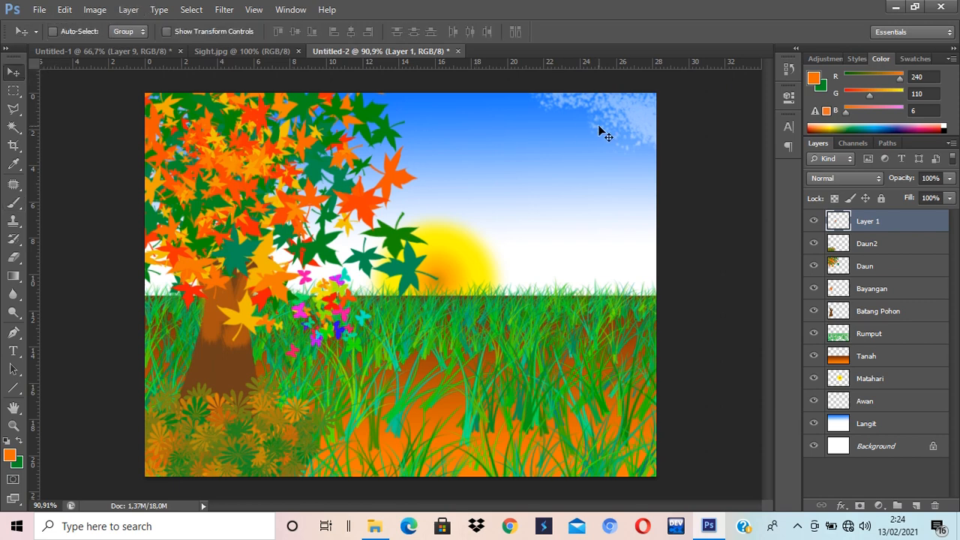
Step: Add two empty layers above the butterfly layer and delete the lower one, Layer 2, keeping Layer 3
click(916, 506)
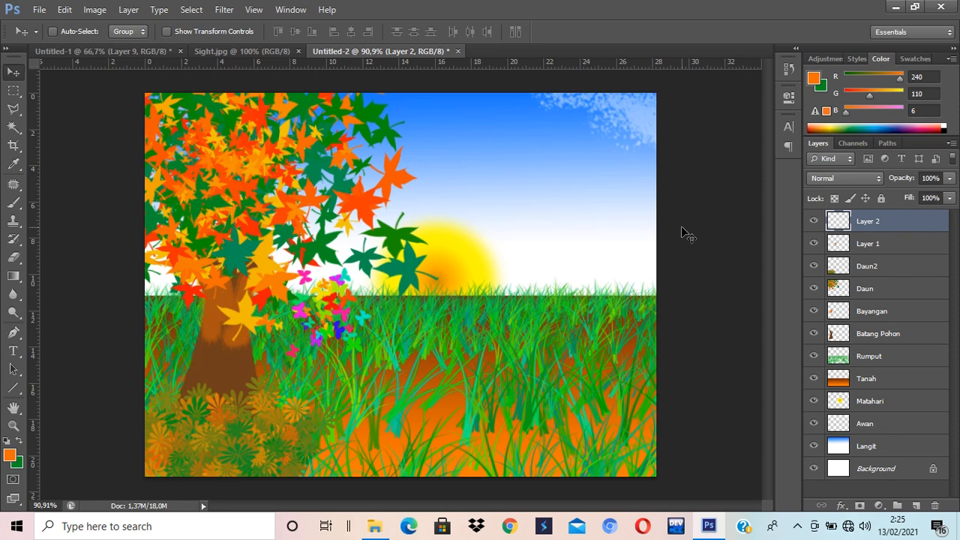
key(p)
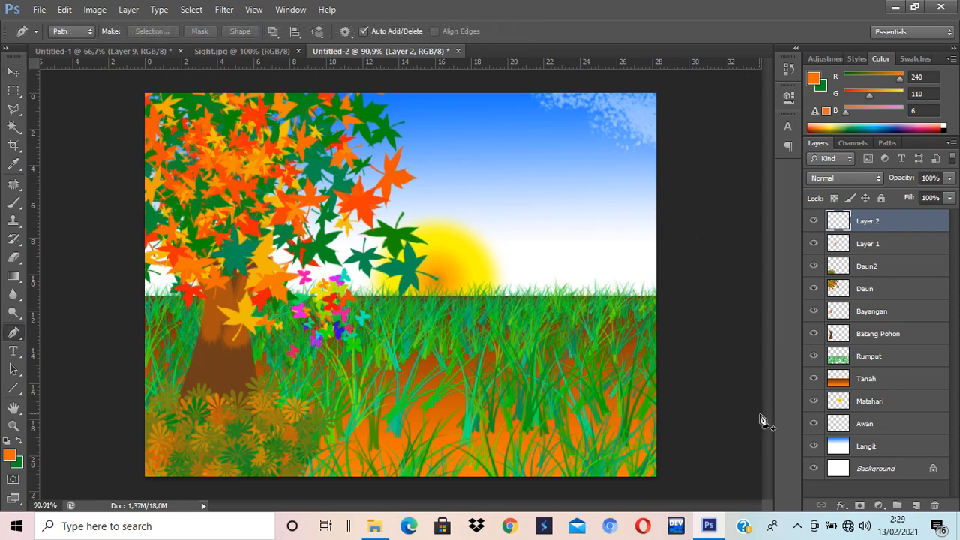
click(916, 506)
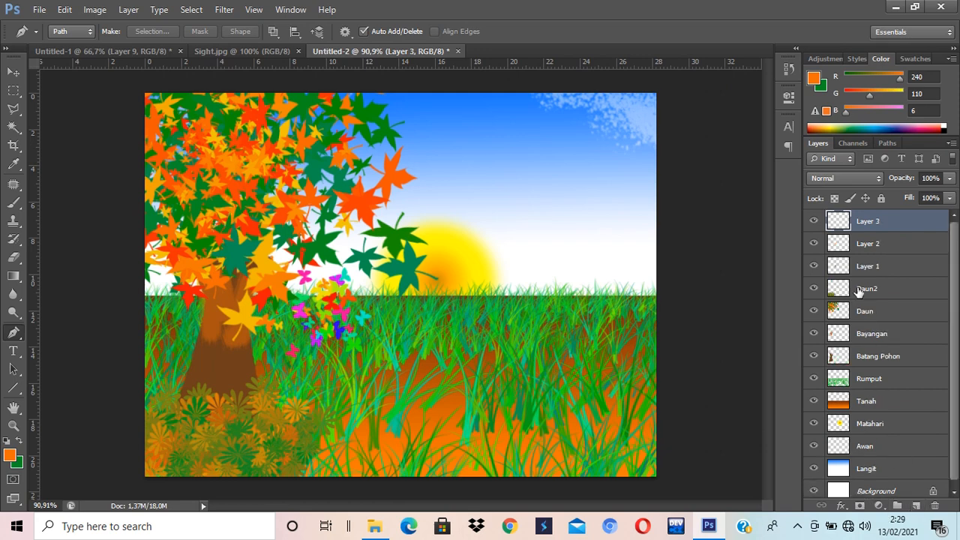
click(867, 249)
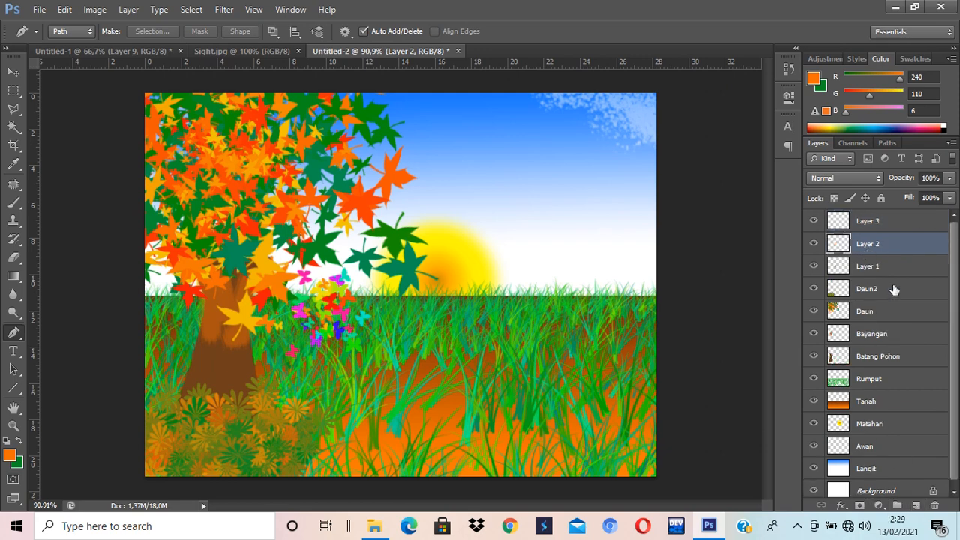
click(935, 505)
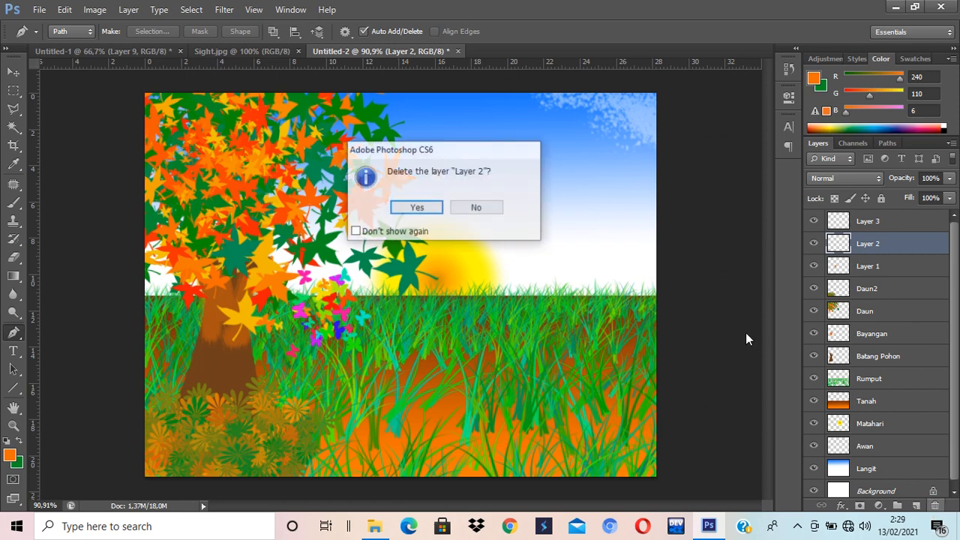
click(420, 210)
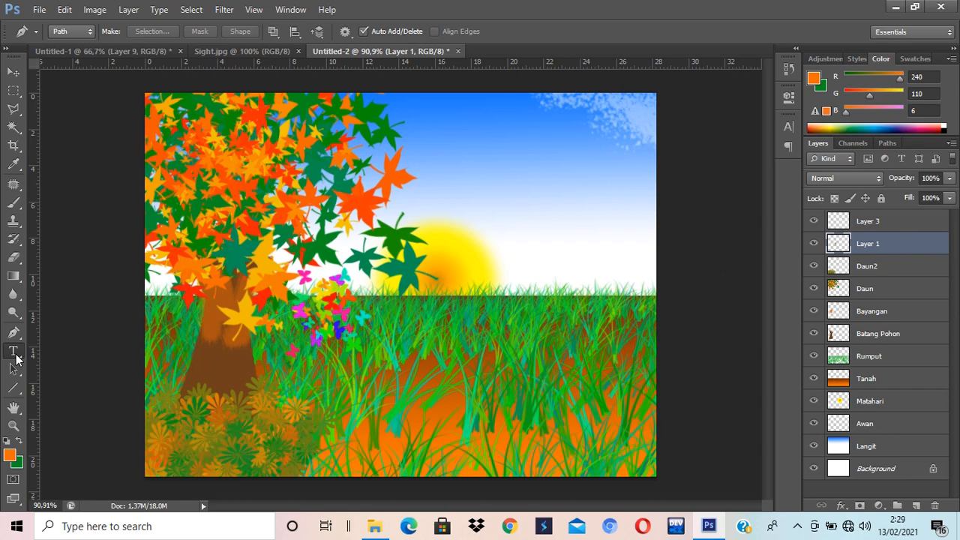
Step: Create a two-line text selection reading "Design 2021" and "Adobe Photoshop" in the sky on Layer 3 with the Horizontal Type Mask tool
click(15, 352)
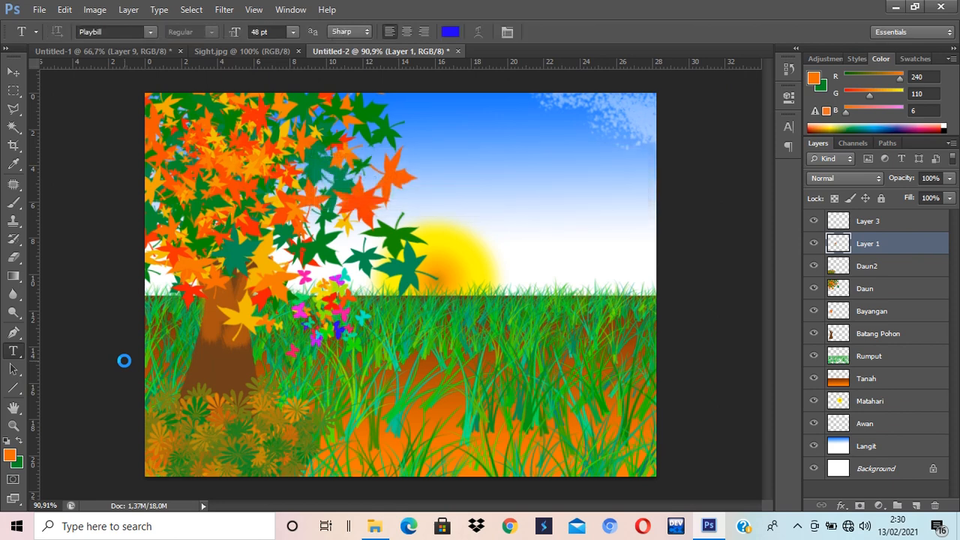
click(18, 353)
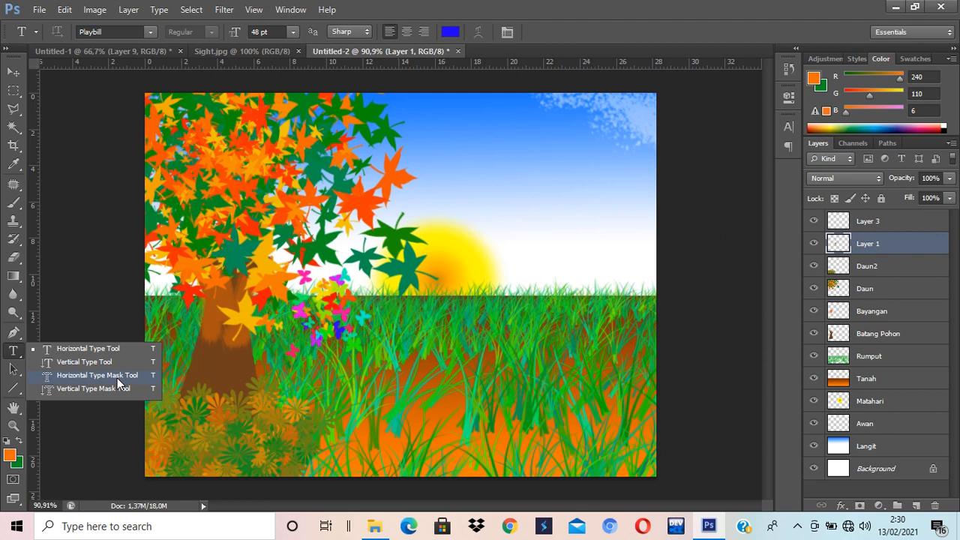
click(97, 375)
click(903, 223)
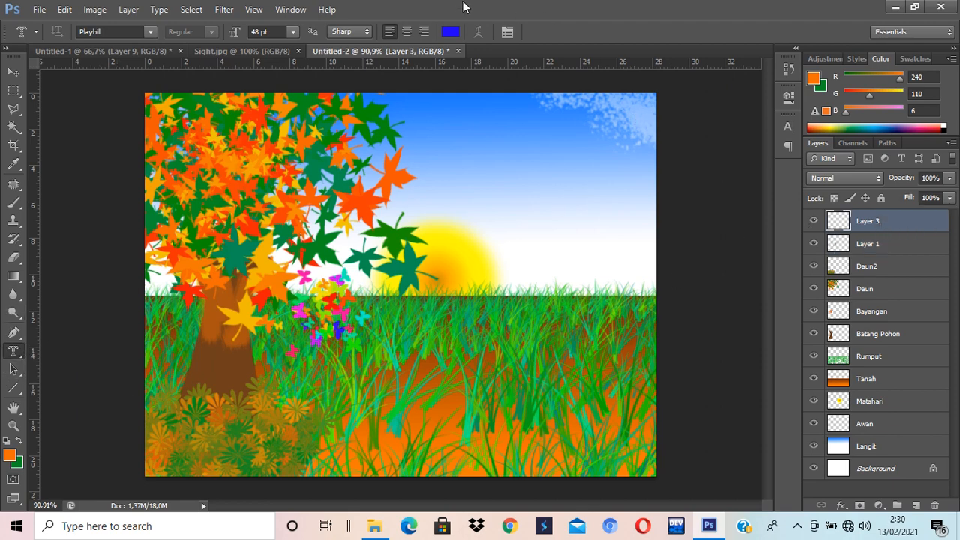
click(437, 160)
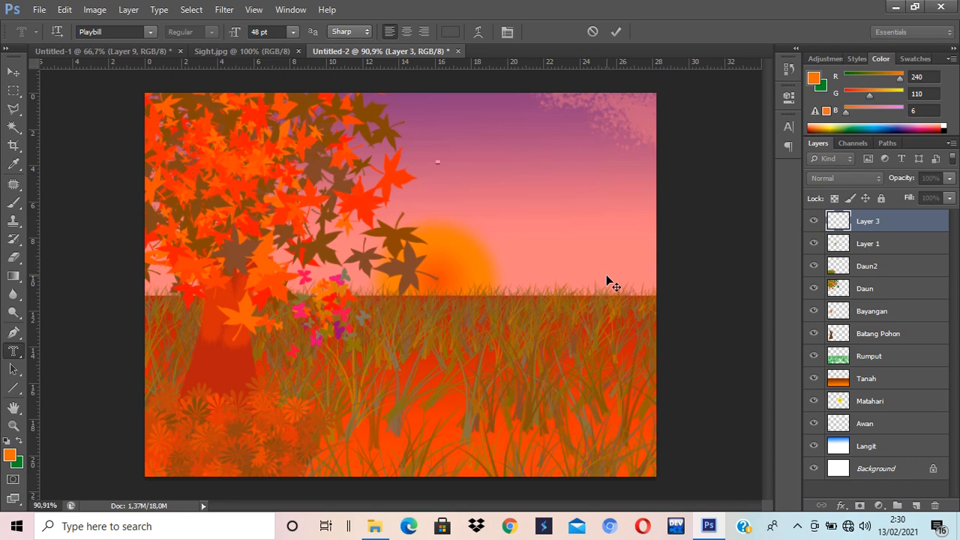
text(Design)
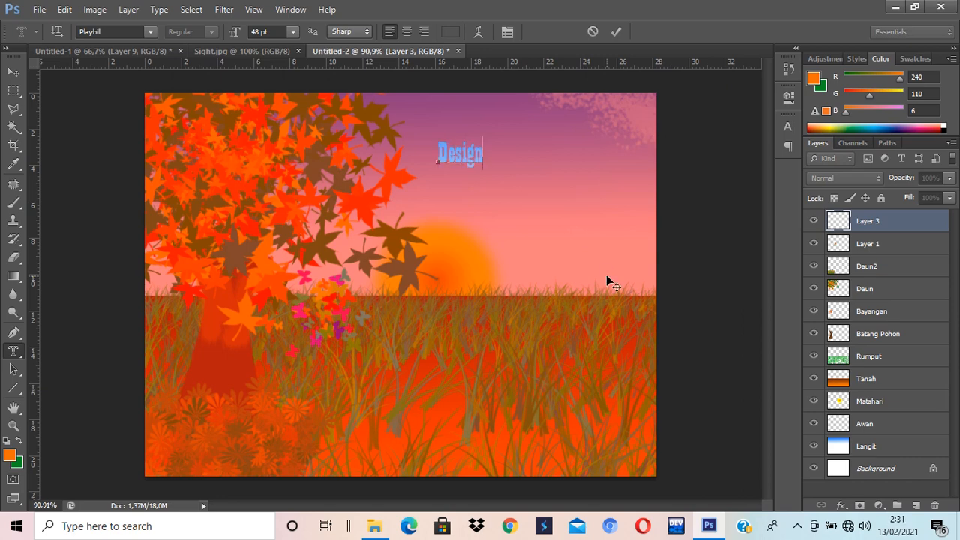
text( 201)
key(BackSpace)
text(21)
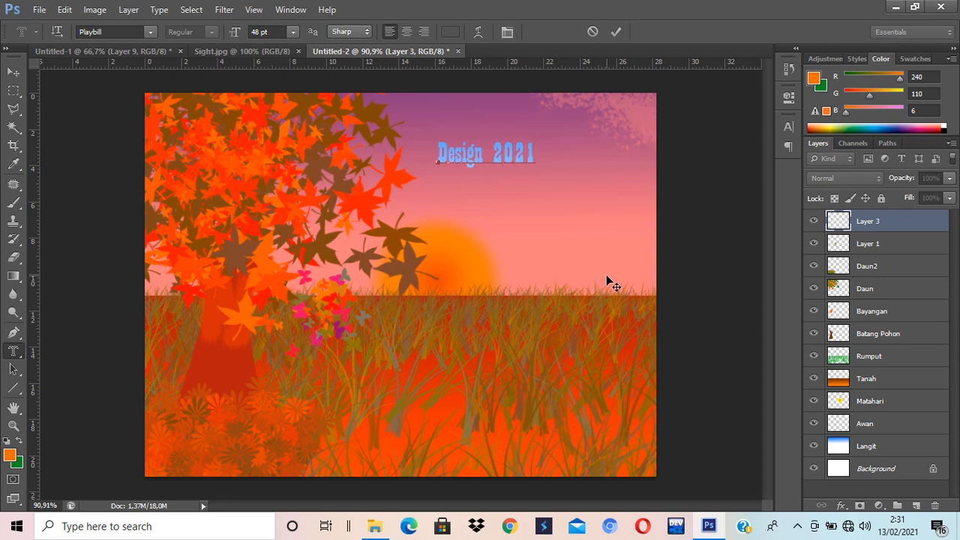
key(Return)
text(Adobe Pho)
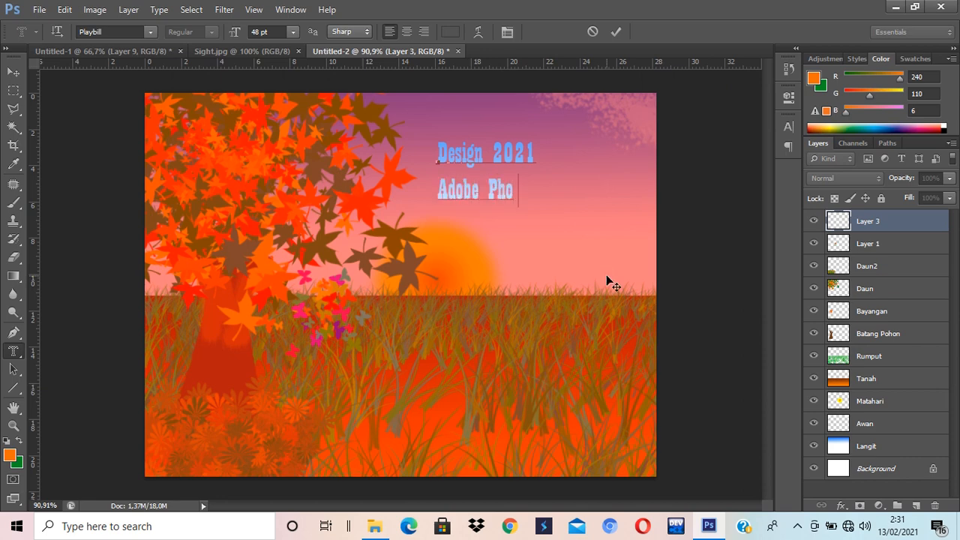
text(to shop)
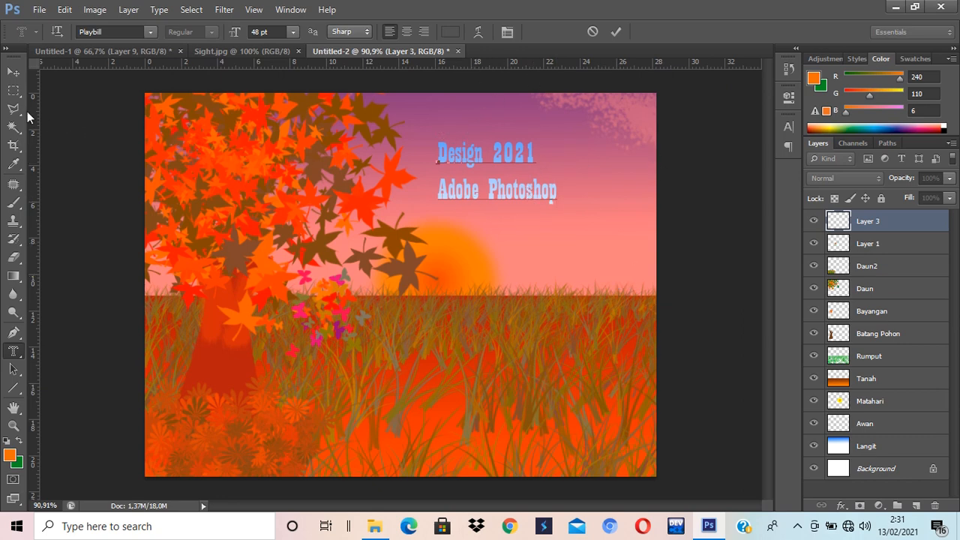
click(13, 72)
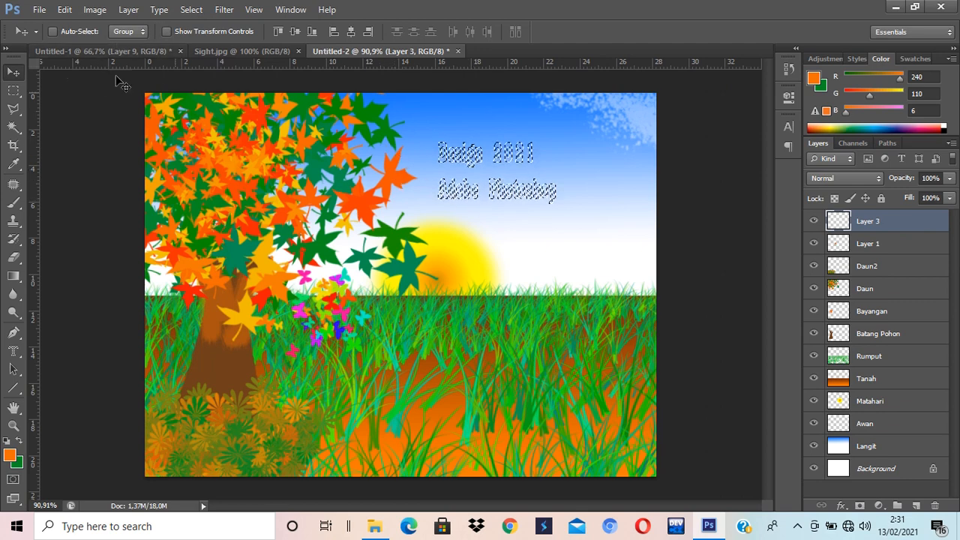
Step: Transform the text selection to about 176% width and 107% height, rotated about 16° clockwise and shifted slightly up and left
click(191, 10)
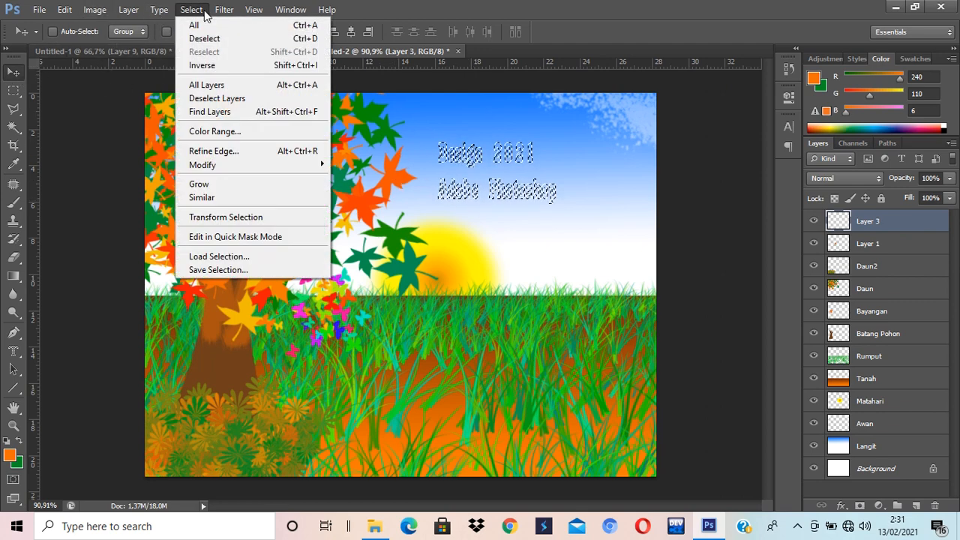
click(252, 216)
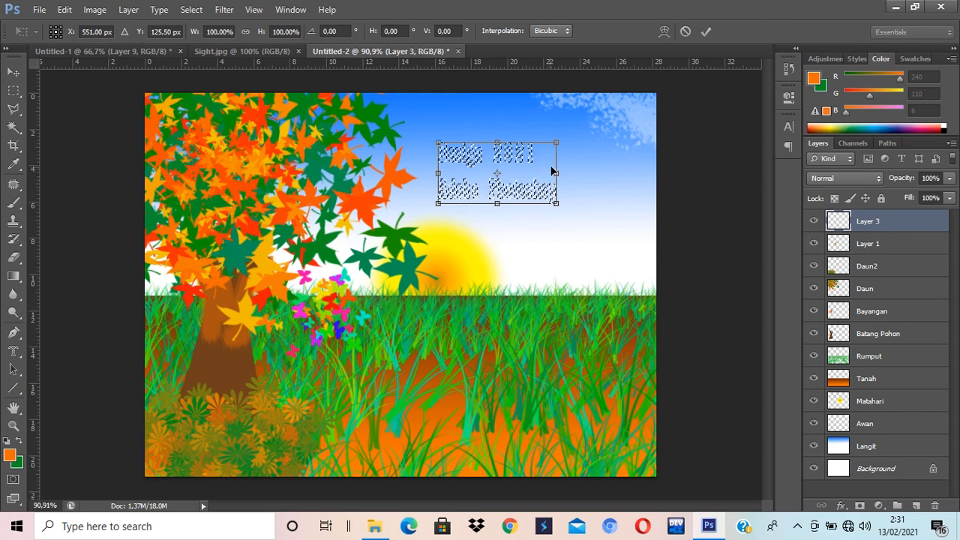
drag(555, 174, 648, 183)
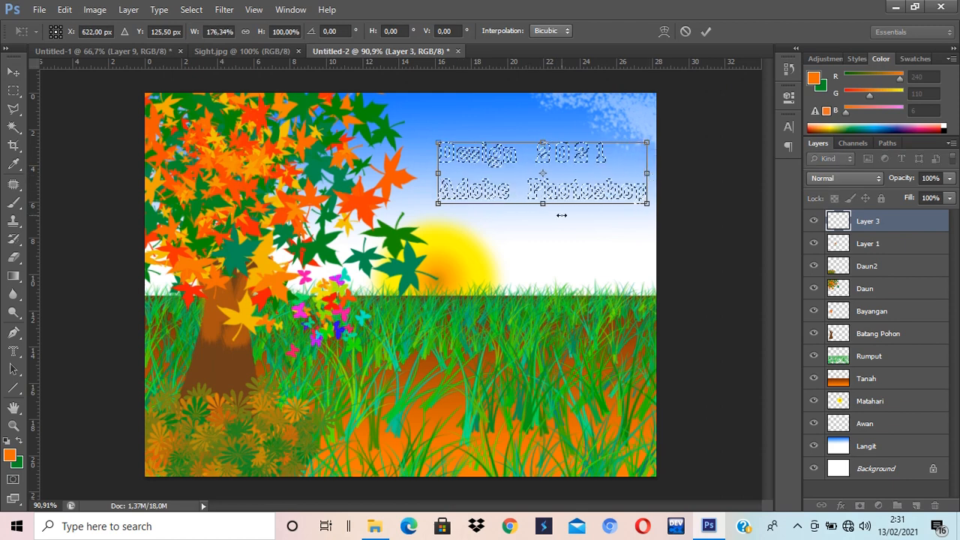
drag(542, 202, 542, 209)
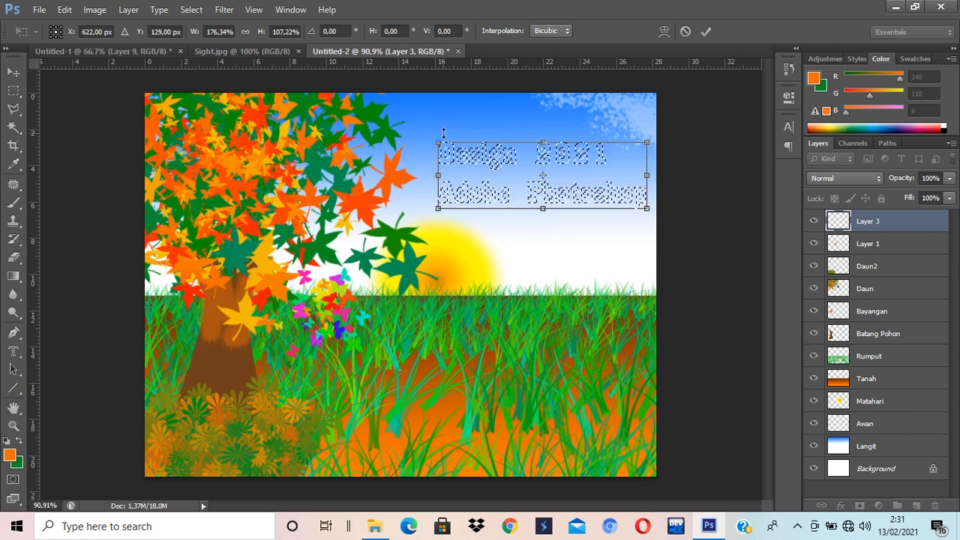
drag(440, 93, 486, 116)
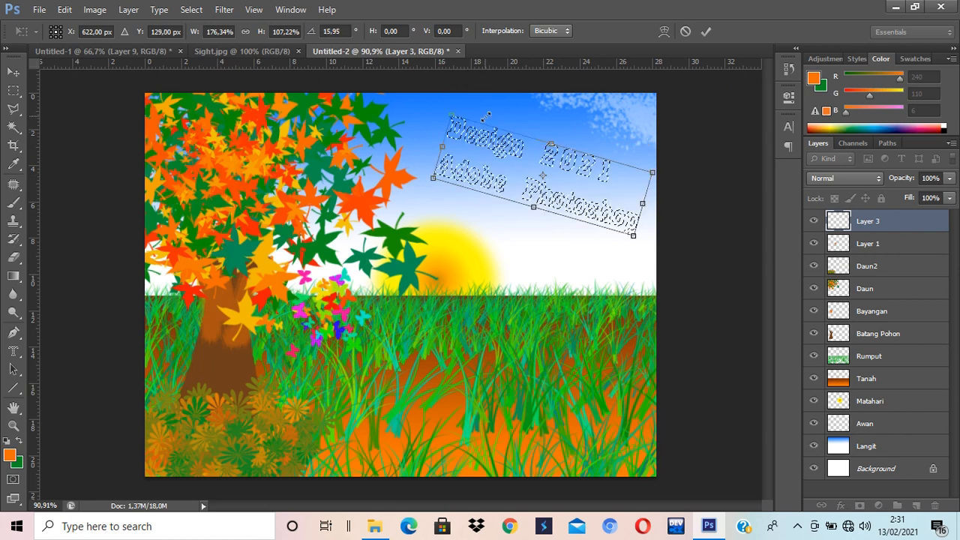
drag(507, 147, 489, 140)
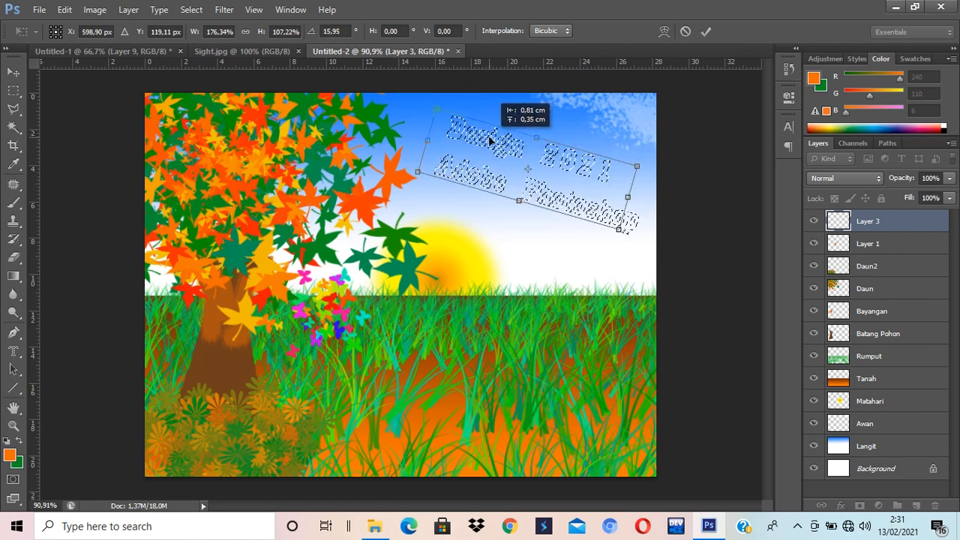
key(Return)
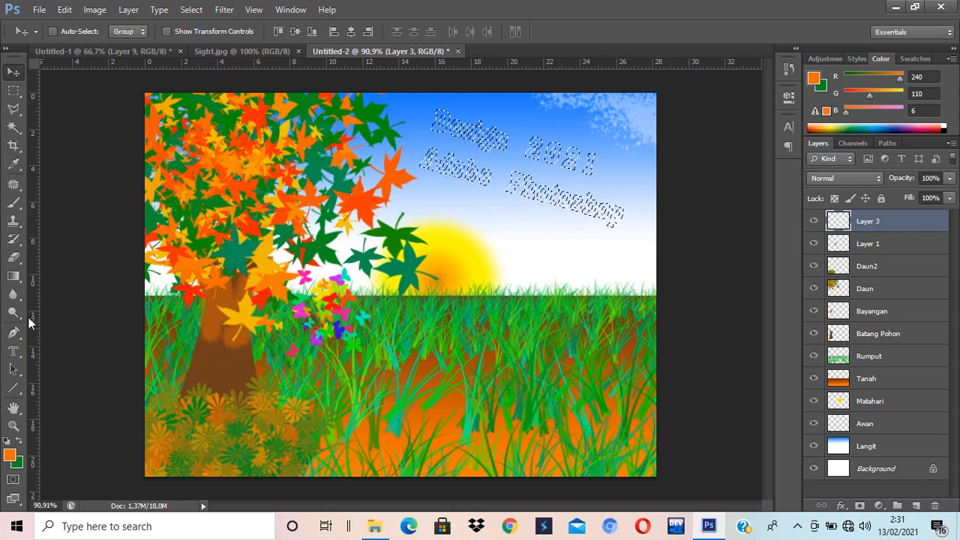
Step: Paint the whole text selection orange on Layer 3 with a 45 px soft round brush
click(14, 203)
click(72, 33)
scroll(109, 171, up, 8)
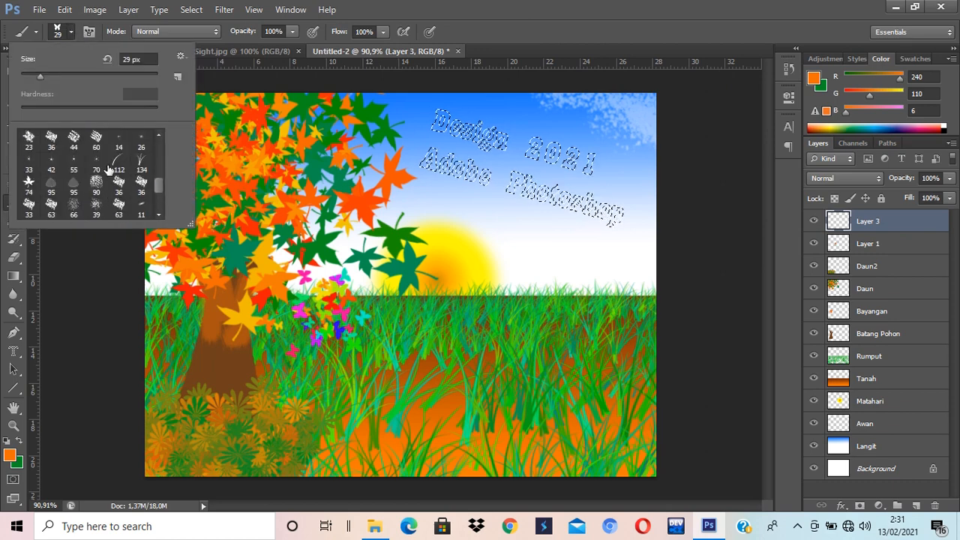
scroll(108, 171, up, 3)
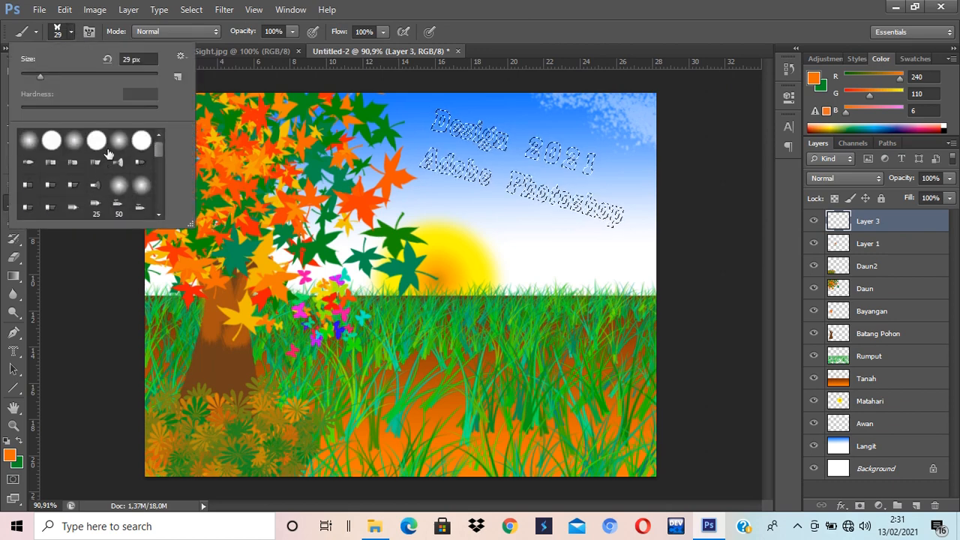
click(119, 140)
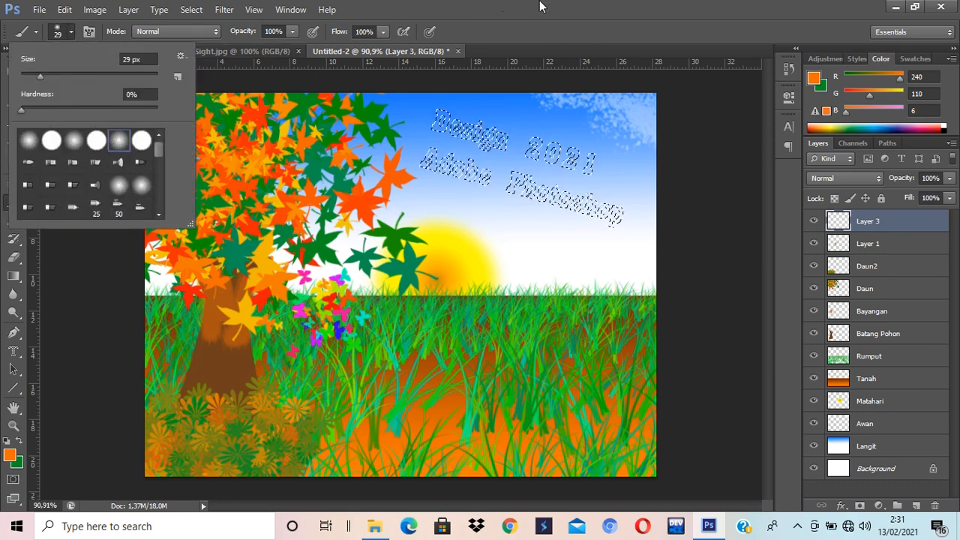
click(525, 124)
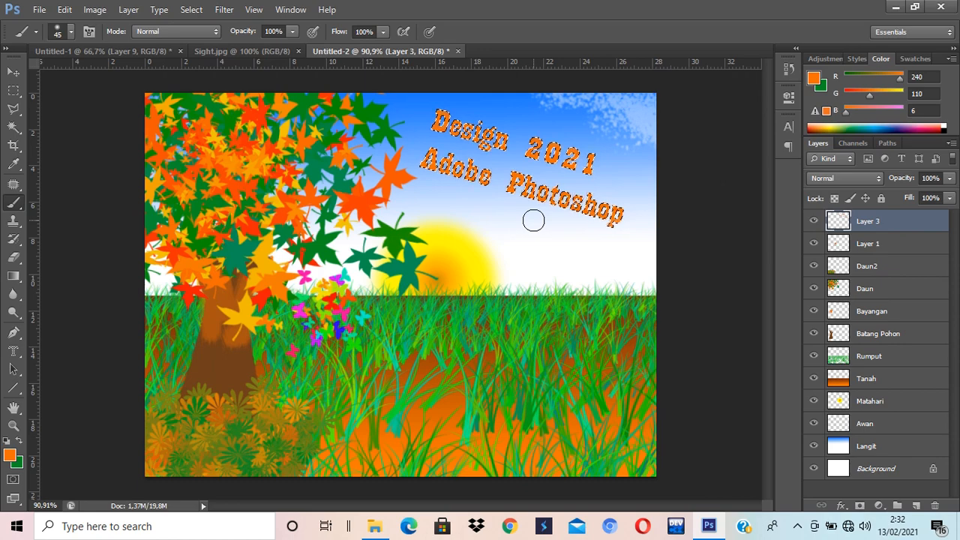
key(ctrl+plus)
key(ctrl+plus)
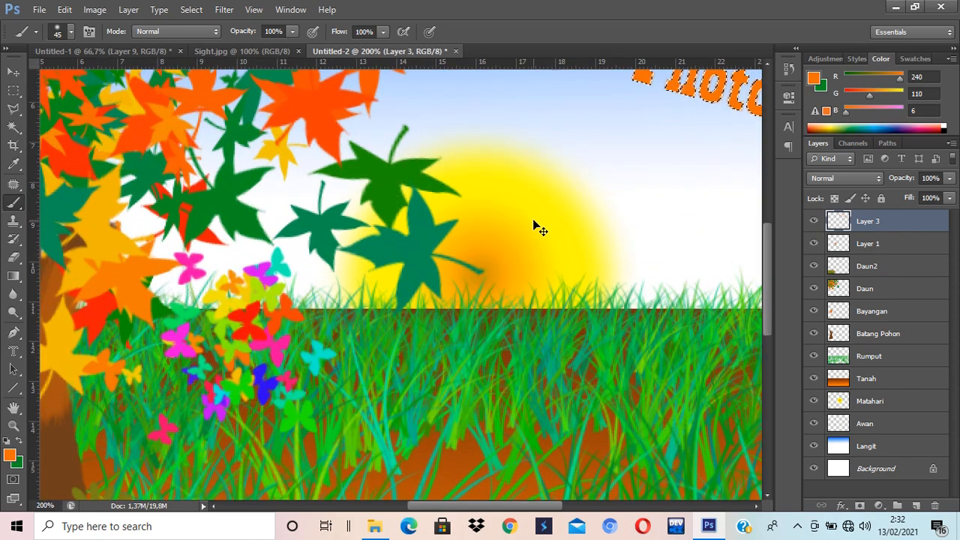
drag(580, 172, 395, 389)
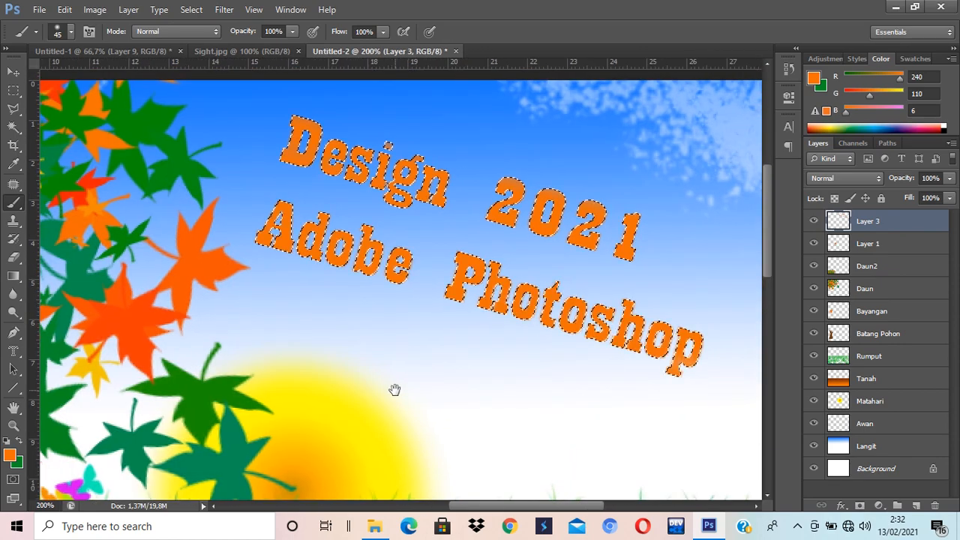
Step: Set the foreground colour to white and the brush hardness to 25%
click(9, 455)
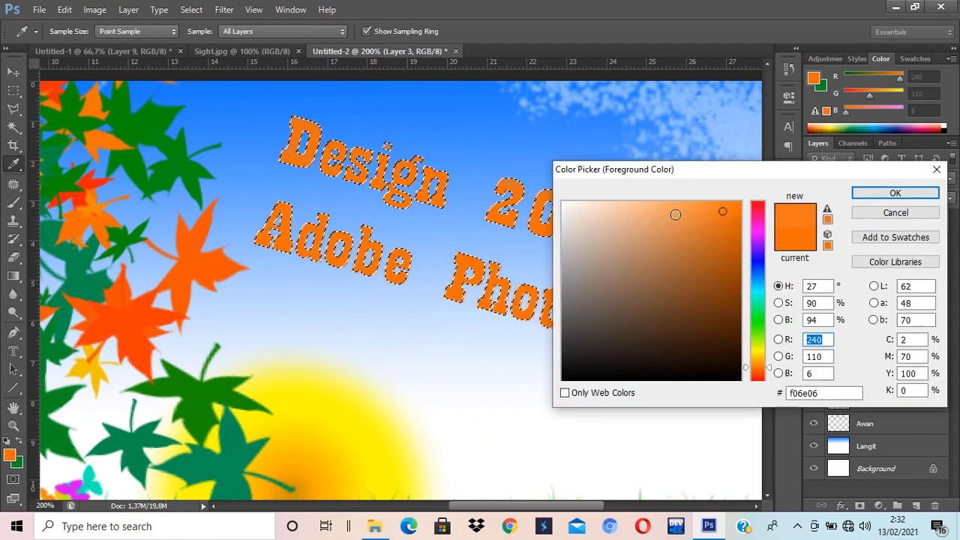
drag(564, 206, 562, 201)
click(892, 194)
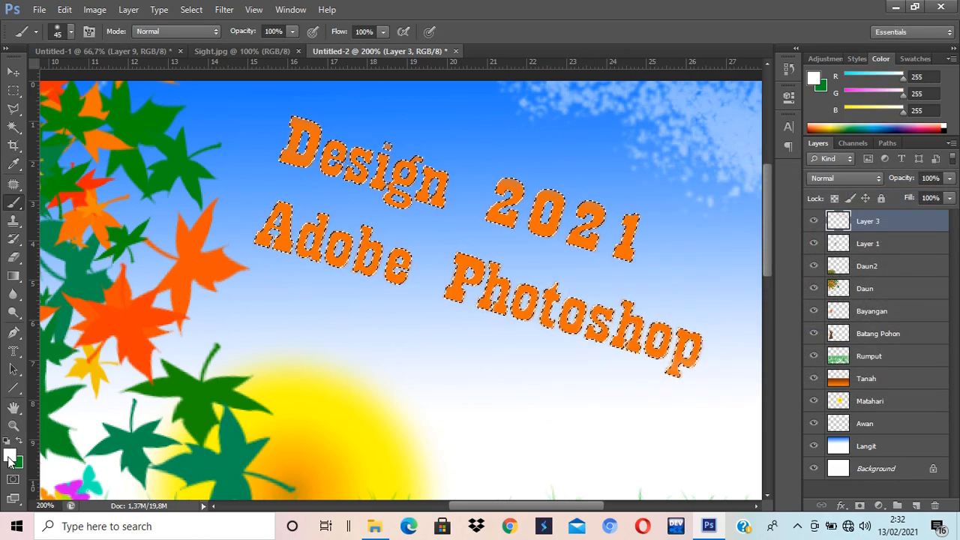
click(72, 30)
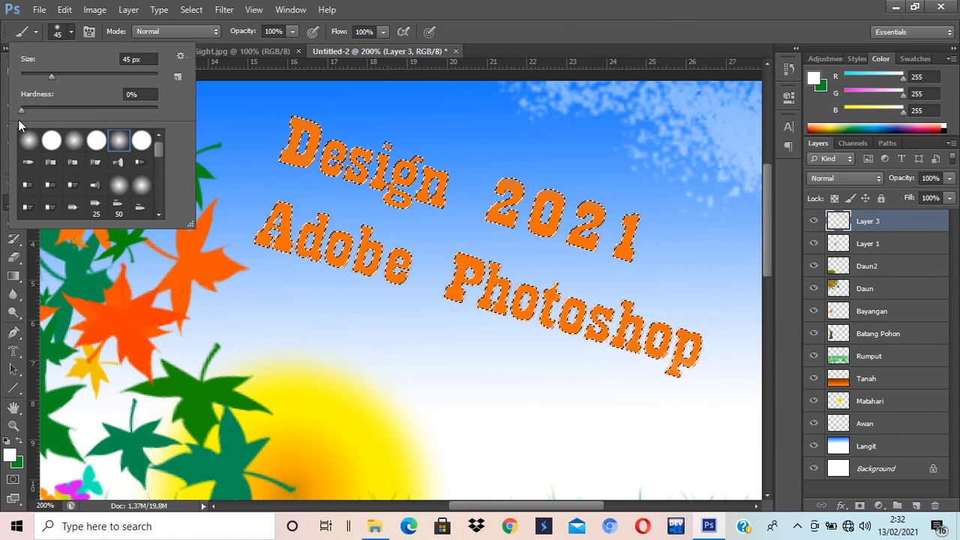
drag(21, 110, 55, 113)
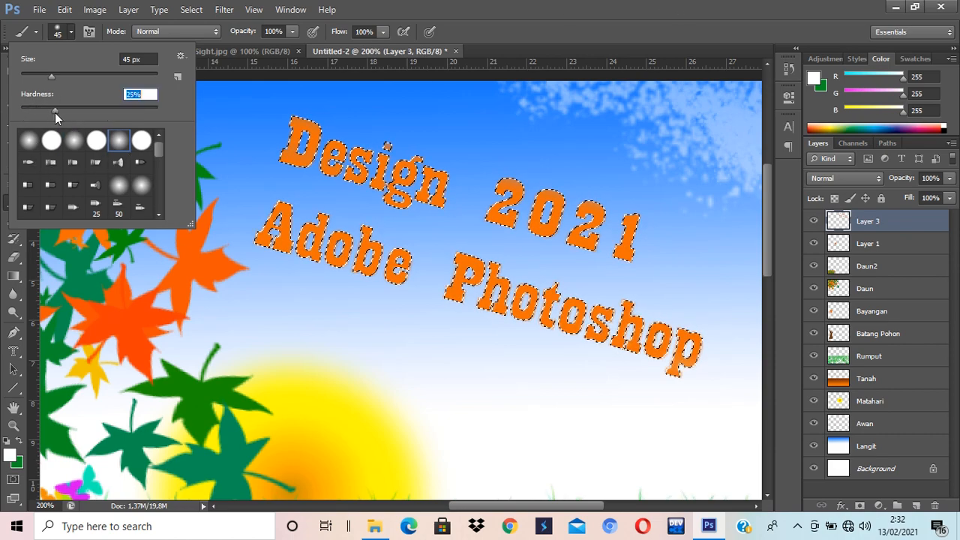
key(Return)
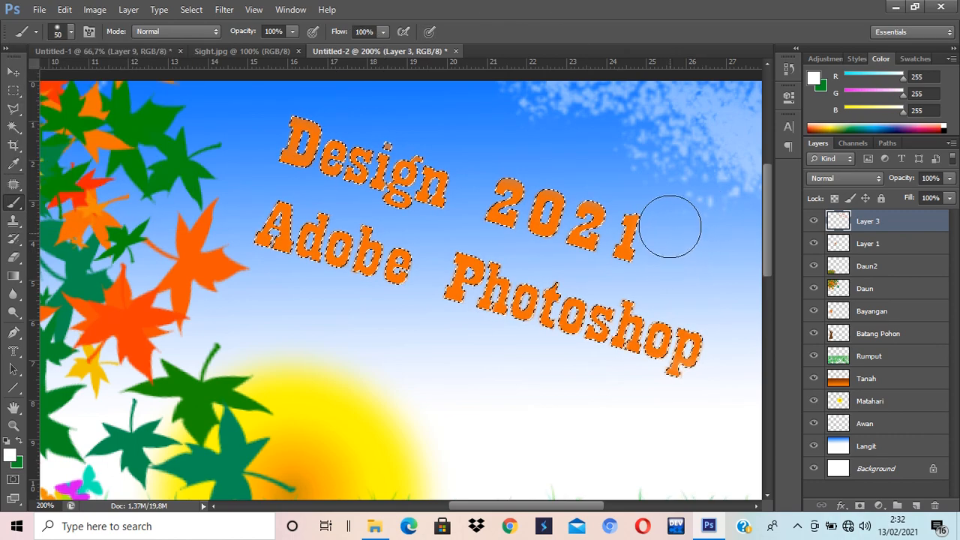
Step: Try a white highlight along the upper edge of the "Design 2021" lettering with a 30 px brush and undo it
key(bracketright)
key(bracketleft)
key(bracketleft)
key(bracketleft)
key(bracketleft)
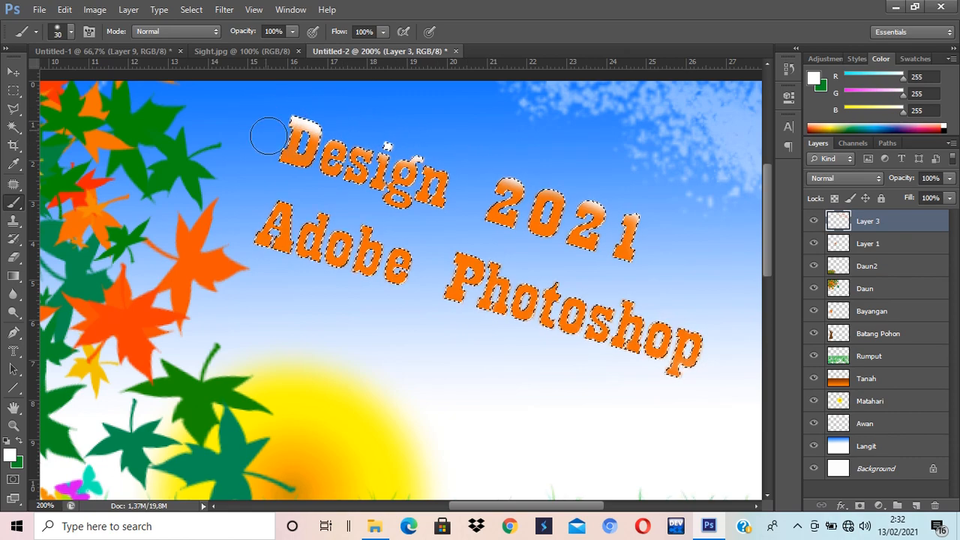
key(ctrl+z)
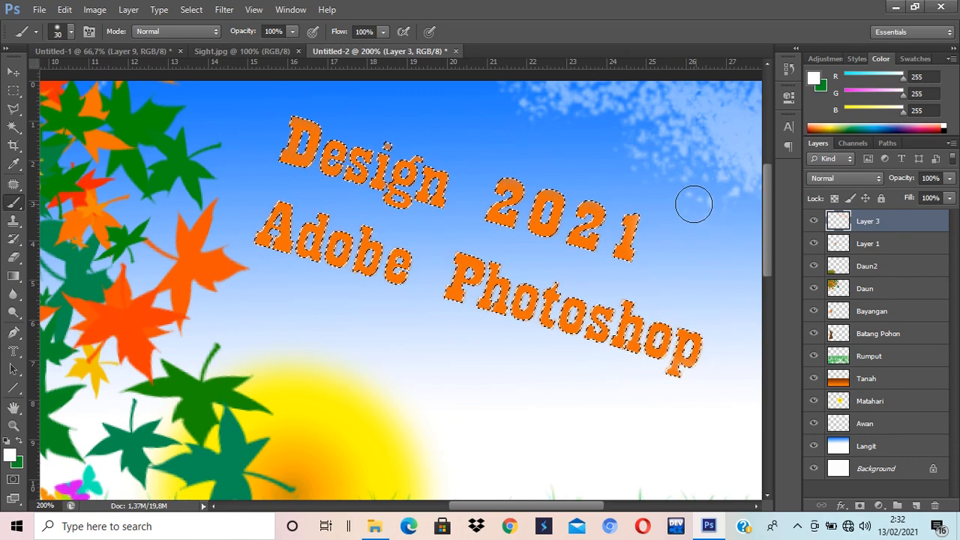
Step: Brush white highlights along the upper and lower edges of both lettering lines on Layer 3, using 50 px and 25 px brush sizes
key(bracketright)
key(bracketright)
key(bracketright)
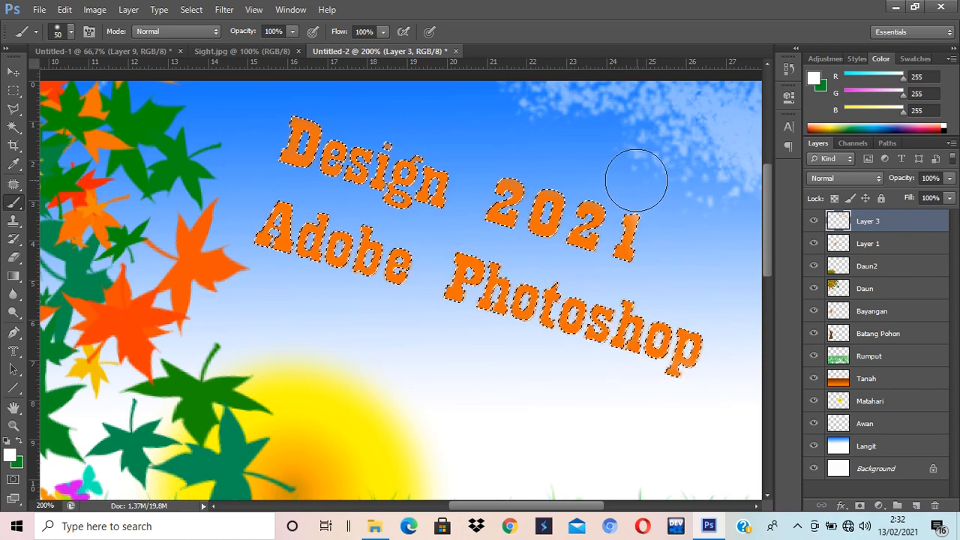
click(594, 171)
mouse_move(571, 167)
mouse_down()
mouse_move(431, 125)
mouse_move(456, 139)
mouse_move(444, 131)
mouse_up()
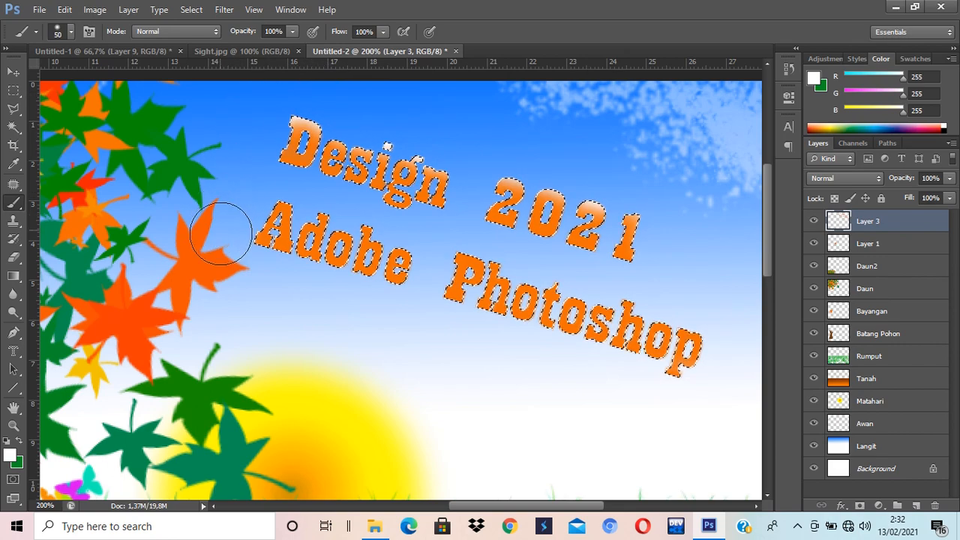
mouse_move(227, 221)
mouse_down()
mouse_move(254, 278)
mouse_move(362, 306)
mouse_move(392, 304)
mouse_move(539, 360)
mouse_move(603, 370)
mouse_move(651, 400)
mouse_move(710, 407)
mouse_move(727, 387)
mouse_up()
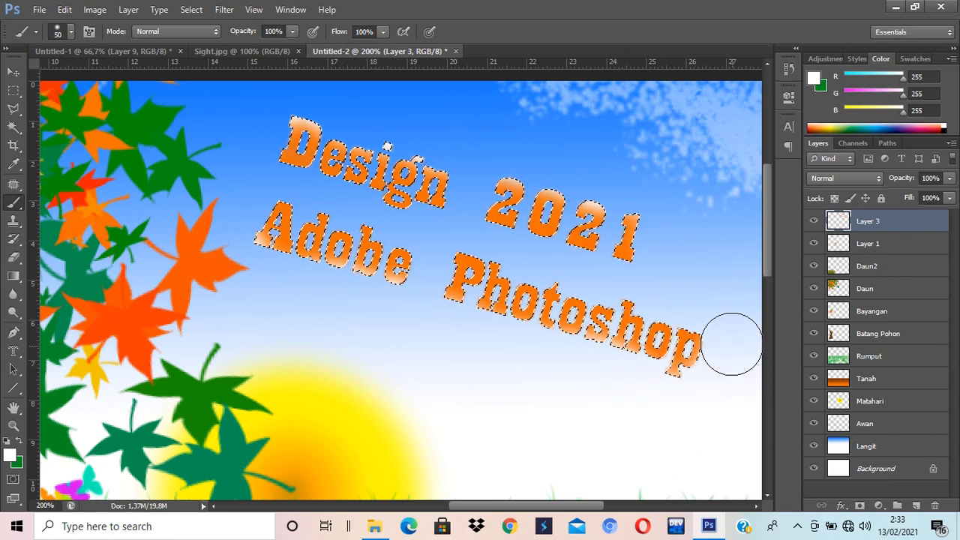
key(bracketleft)
key(bracketleft)
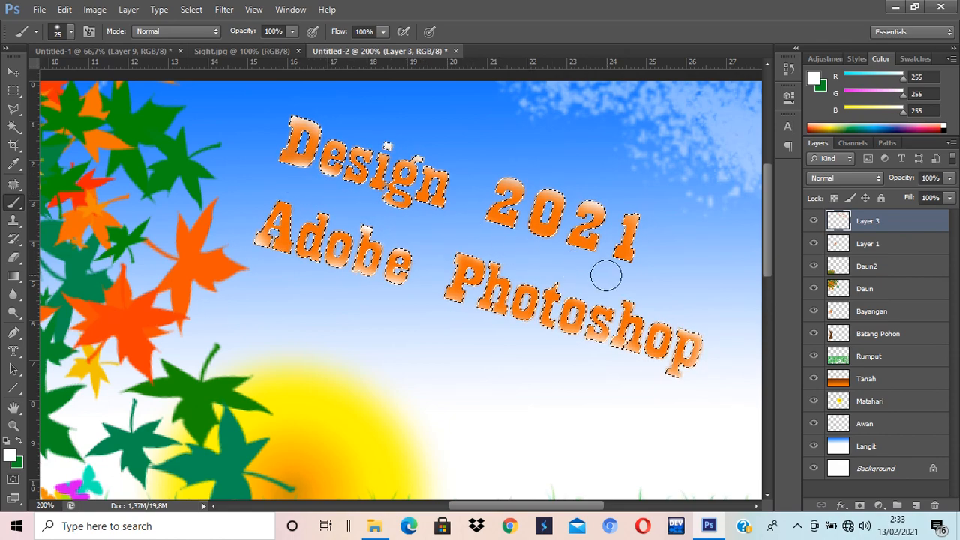
Step: Fill the text selection with black on a new layer above Layer 3, and deselect it
click(14, 72)
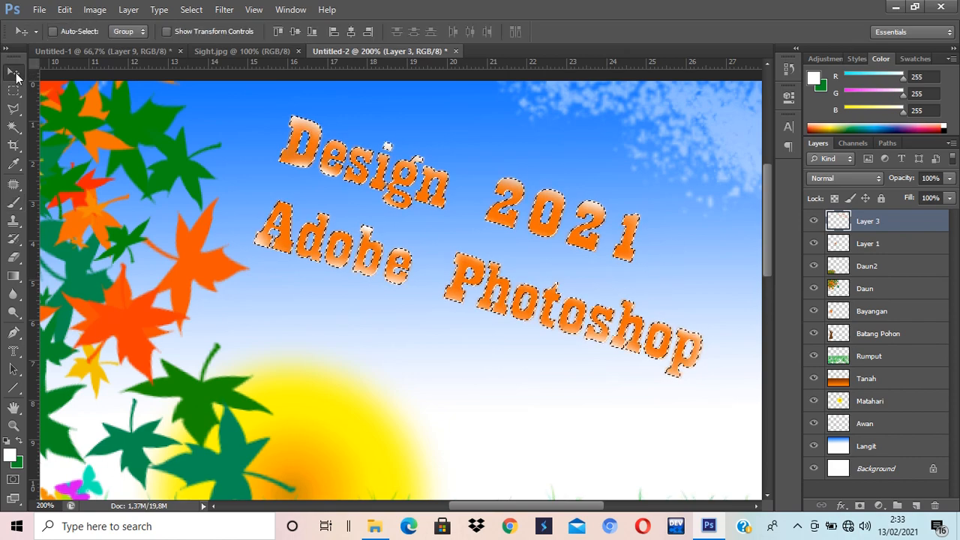
key(ctrl+0)
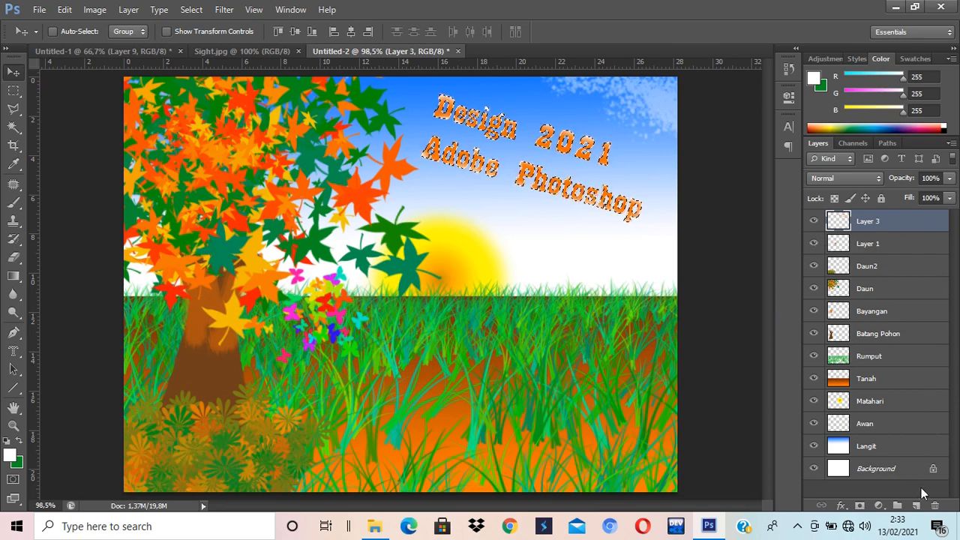
click(916, 506)
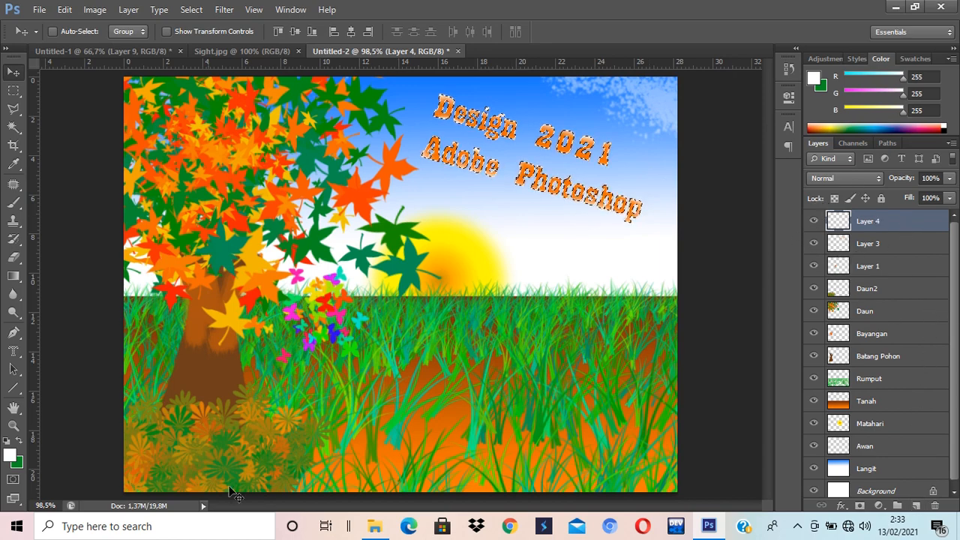
click(10, 454)
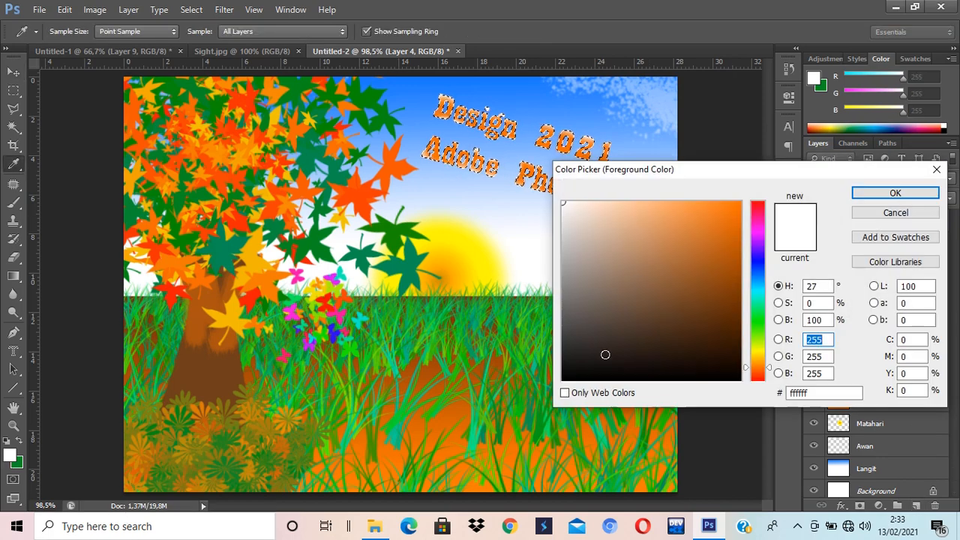
click(575, 379)
click(894, 195)
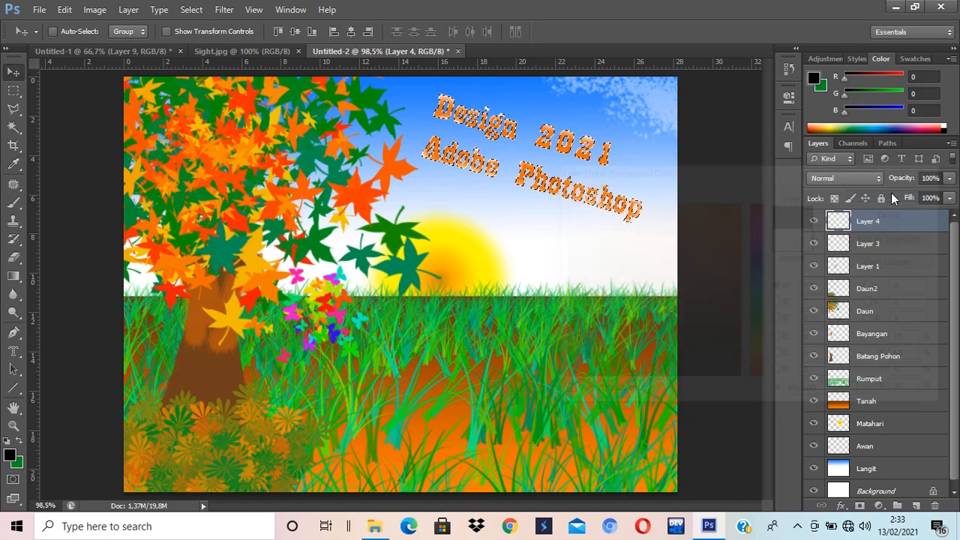
key(alt+BackSpace)
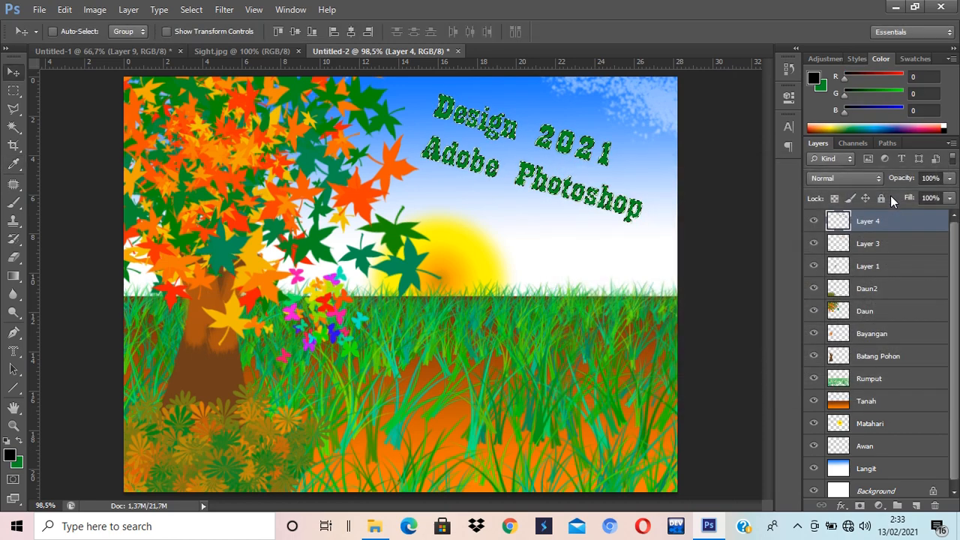
key(ctrl+d)
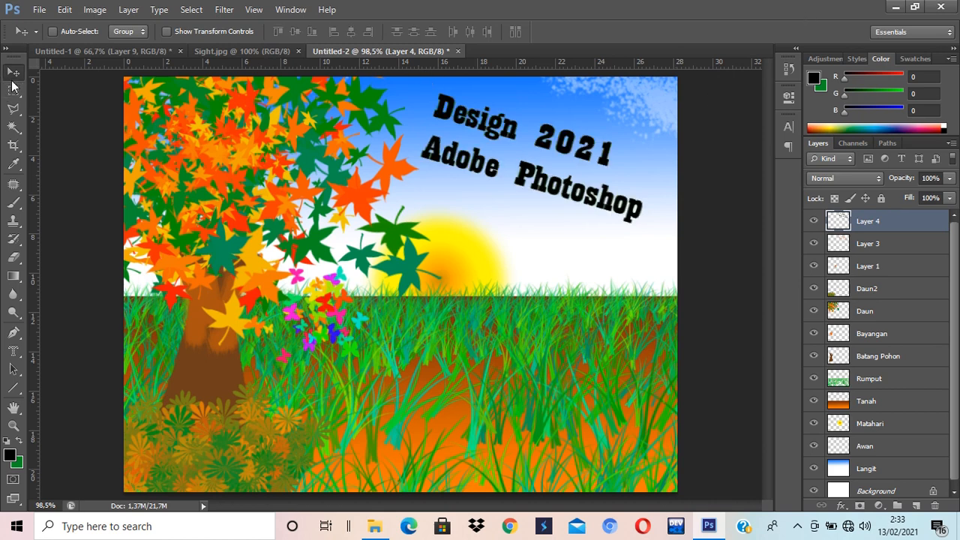
Step: Place the black lettering layer, Layer 4, beneath Layer 3 and offset it slightly downward as a shadow
click(874, 244)
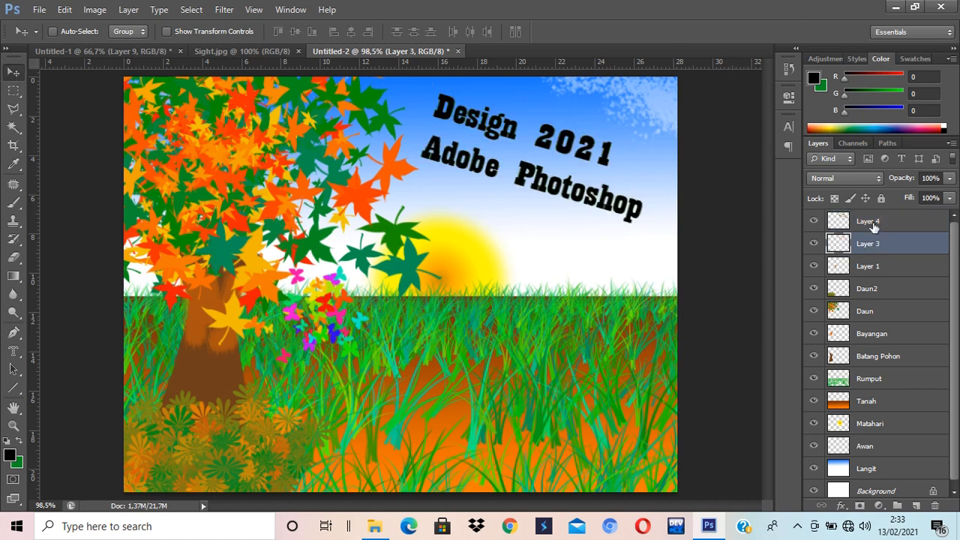
click(873, 224)
click(876, 244)
click(883, 223)
click(885, 241)
click(885, 222)
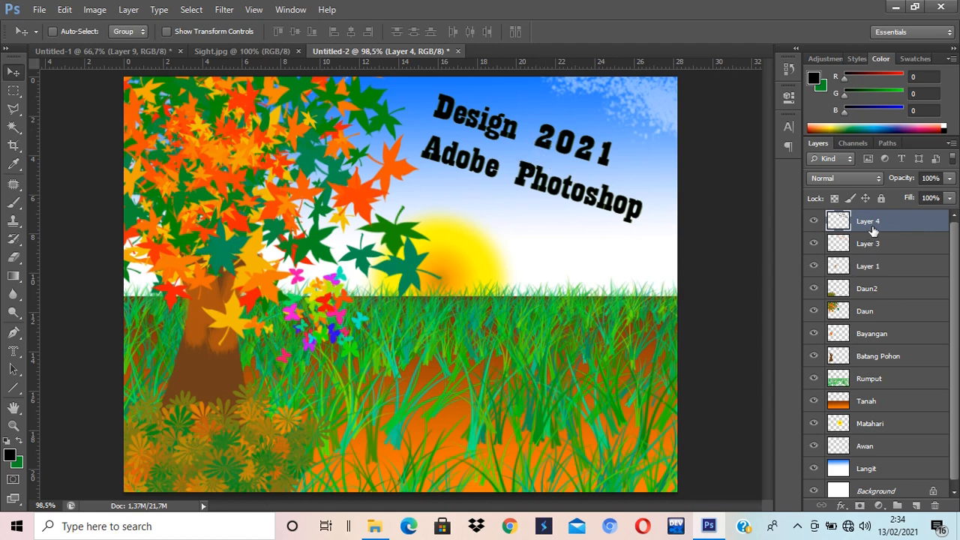
drag(870, 225, 876, 255)
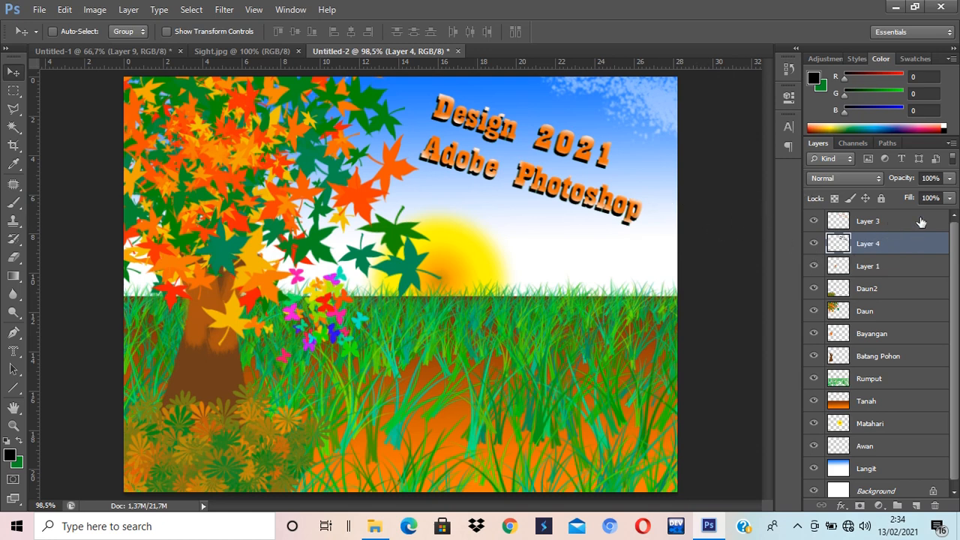
Step: Reduce the opacity of the black Layer 4 to 81% and of the orange lettering on Layer 3 to 83%
click(947, 180)
drag(949, 197, 936, 198)
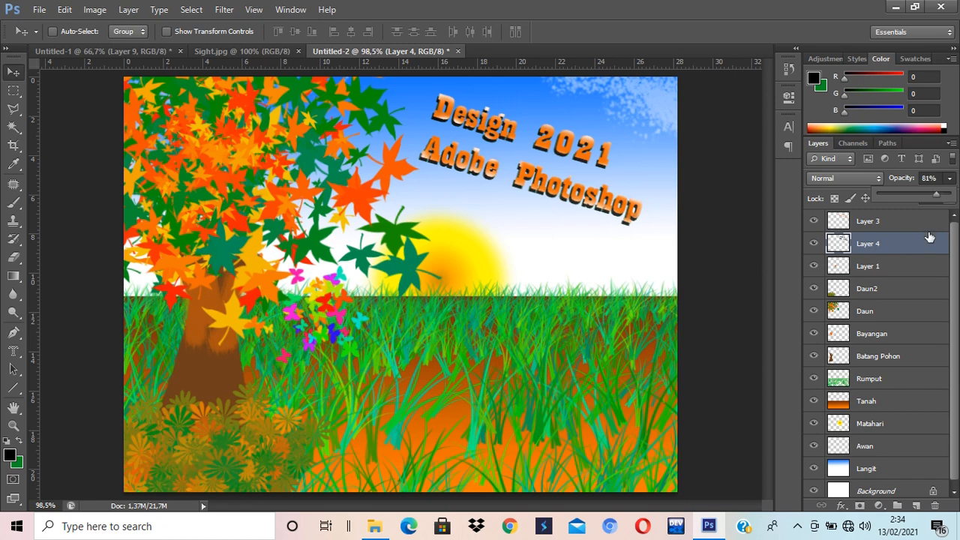
click(899, 224)
click(899, 223)
click(951, 181)
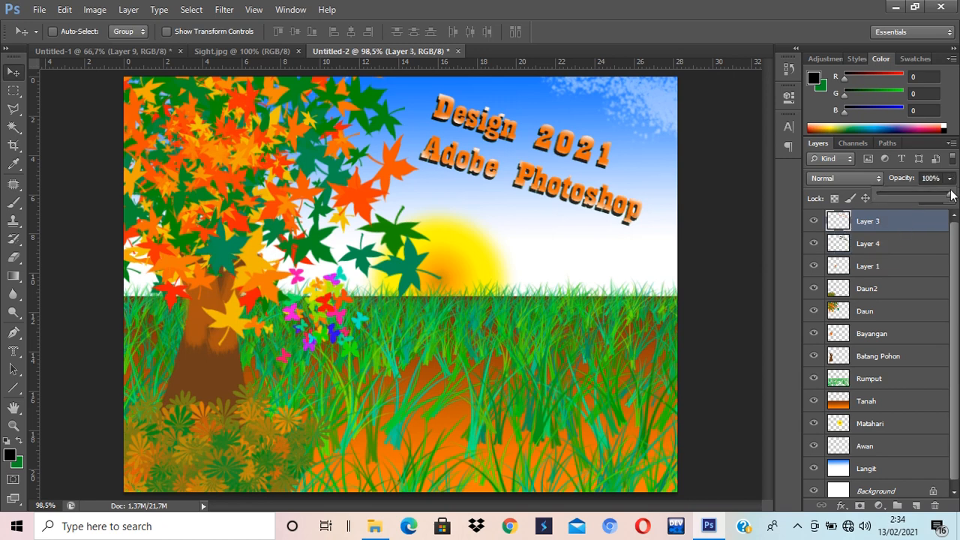
drag(950, 198, 929, 198)
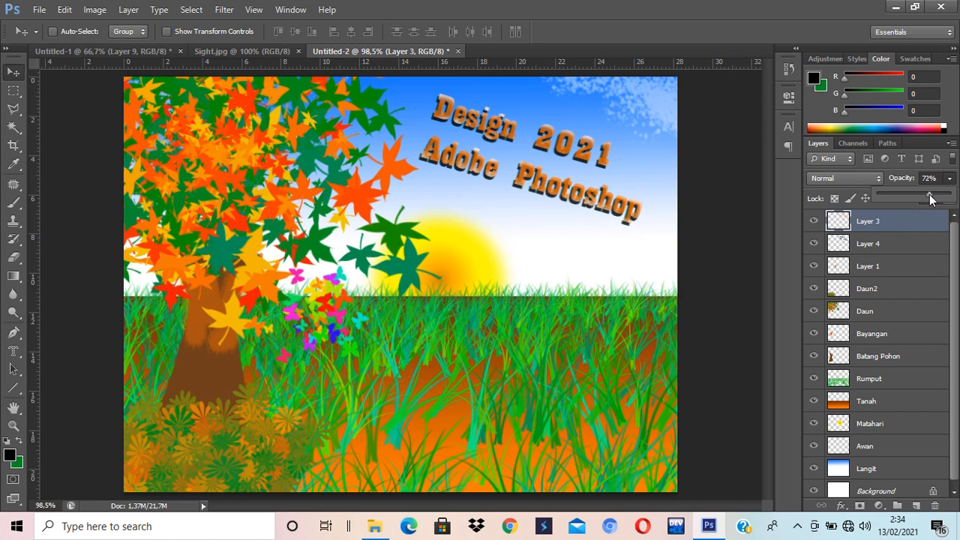
drag(930, 198, 940, 198)
click(731, 182)
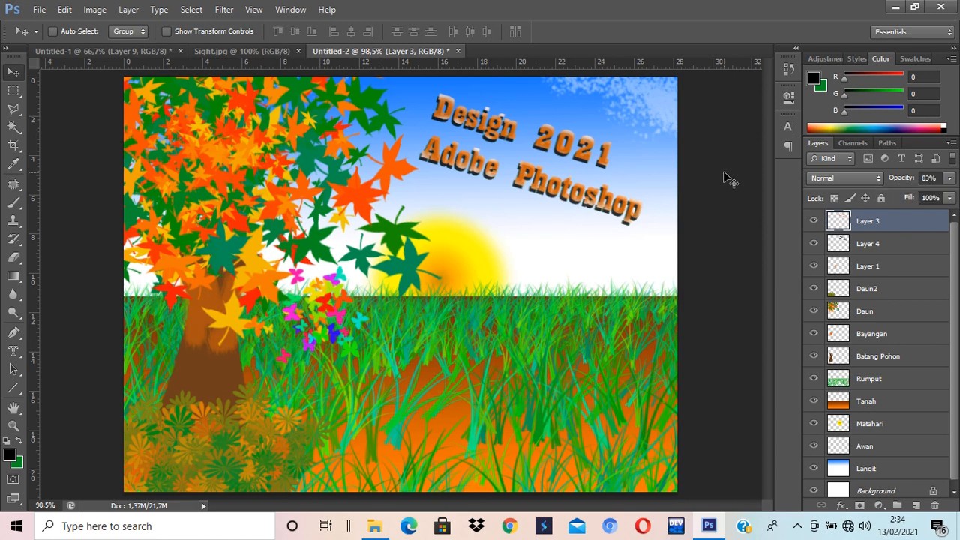